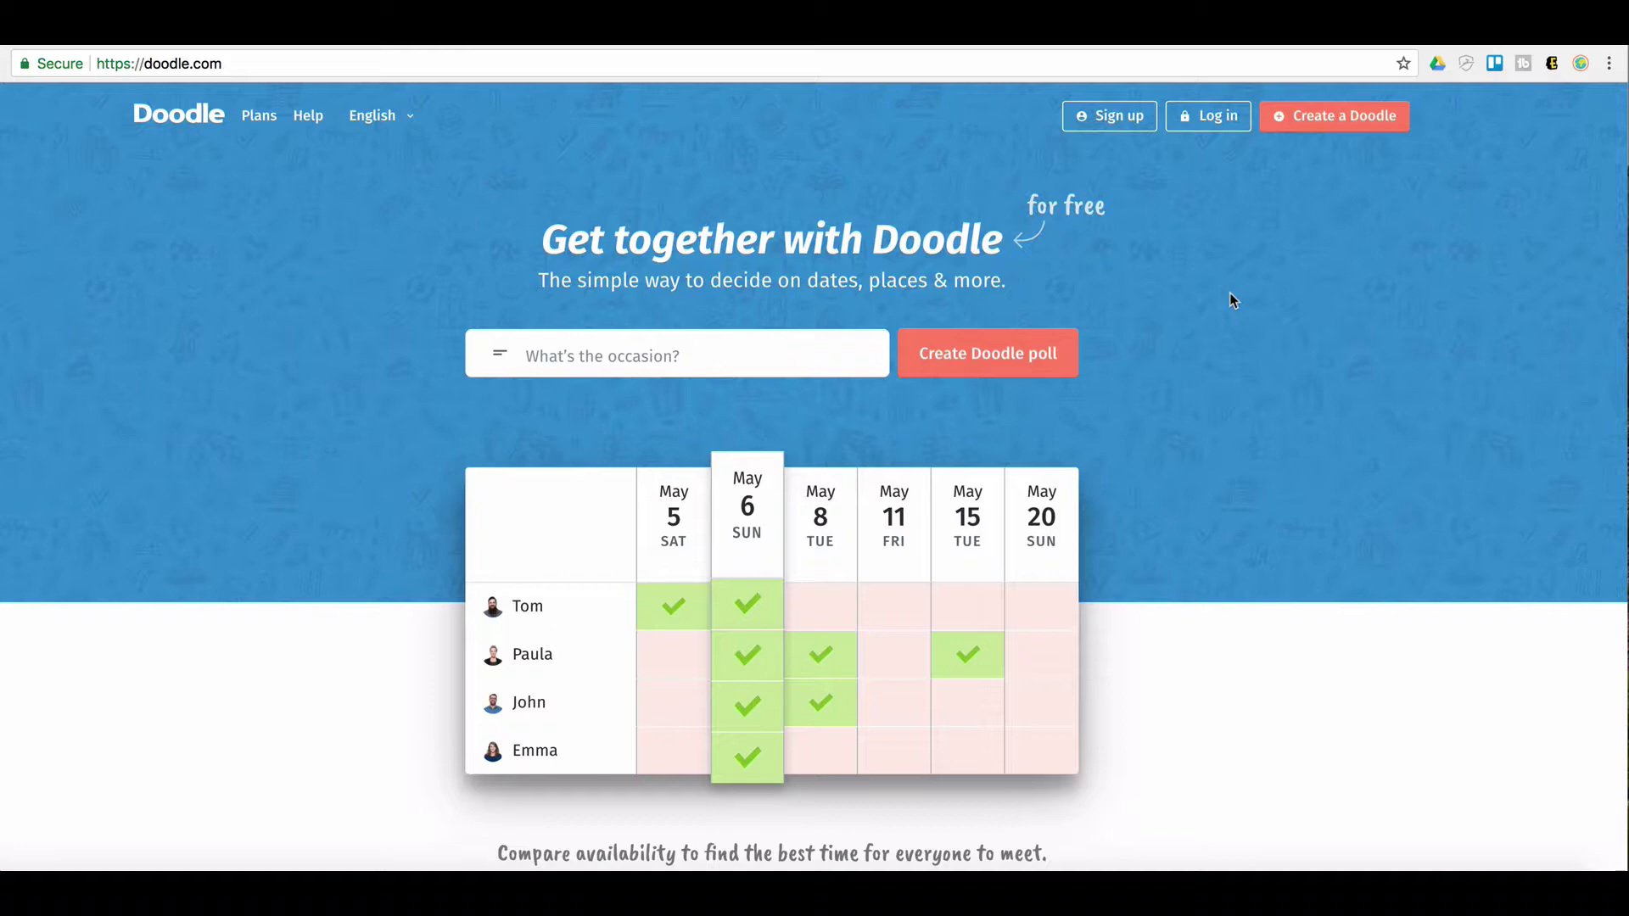
Scroll the Doodle homepage and try to start entering a new poll's occasion
{"action": "scroll", "coordinate": [1226, 293], "scroll_direction": "down", "scroll_amount": 1}
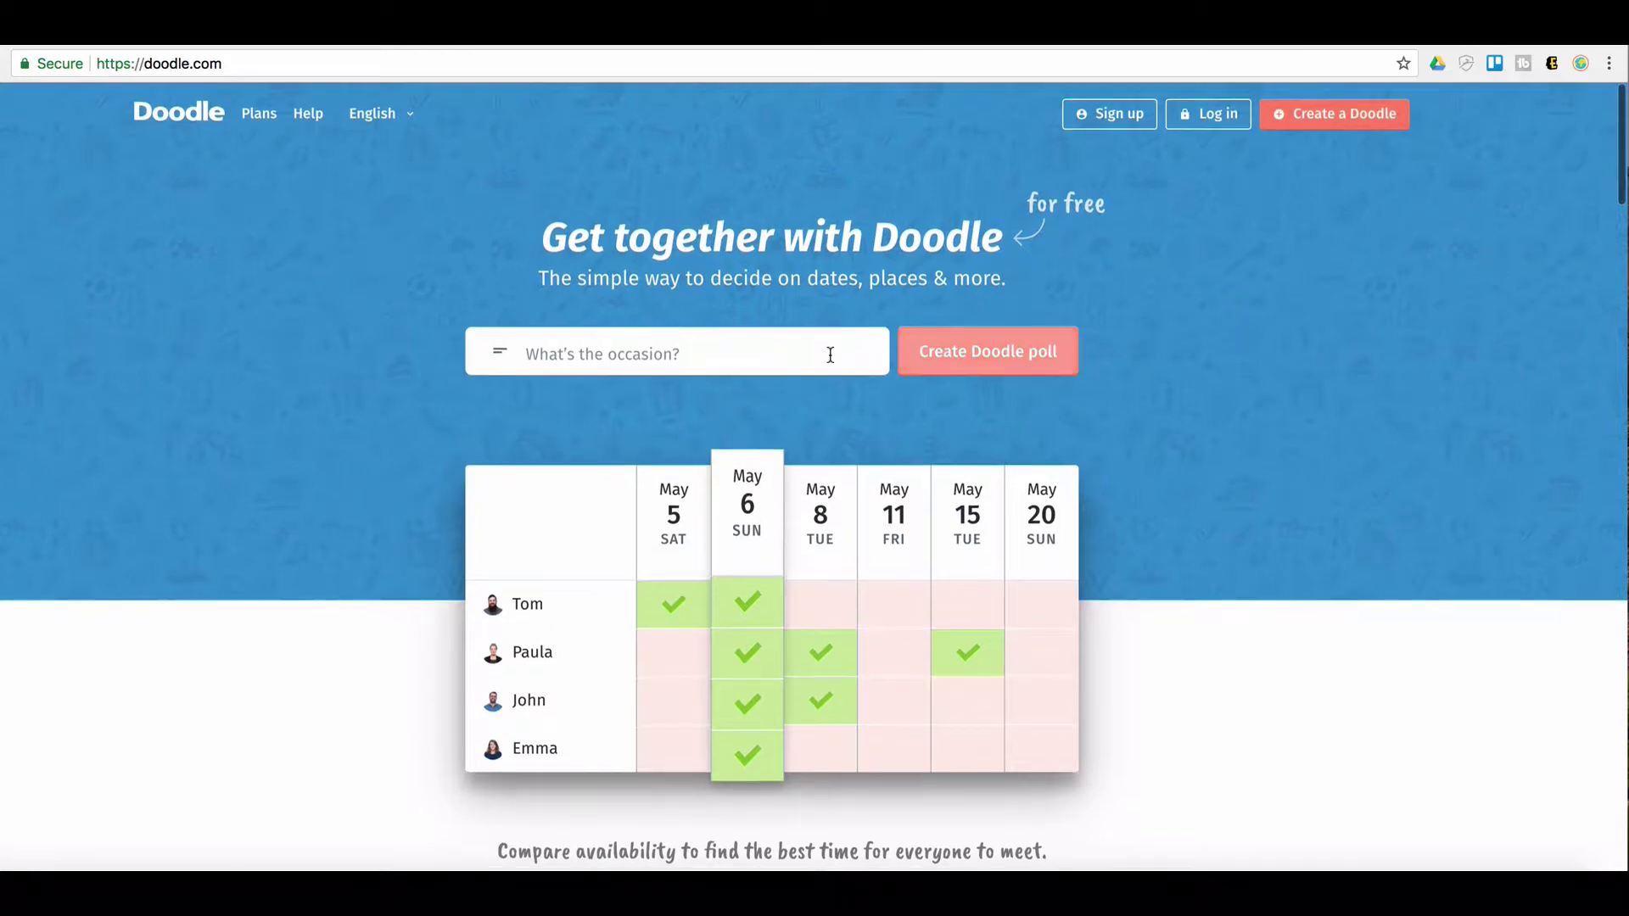
{"action": "left_click", "coordinate": [649, 356]}
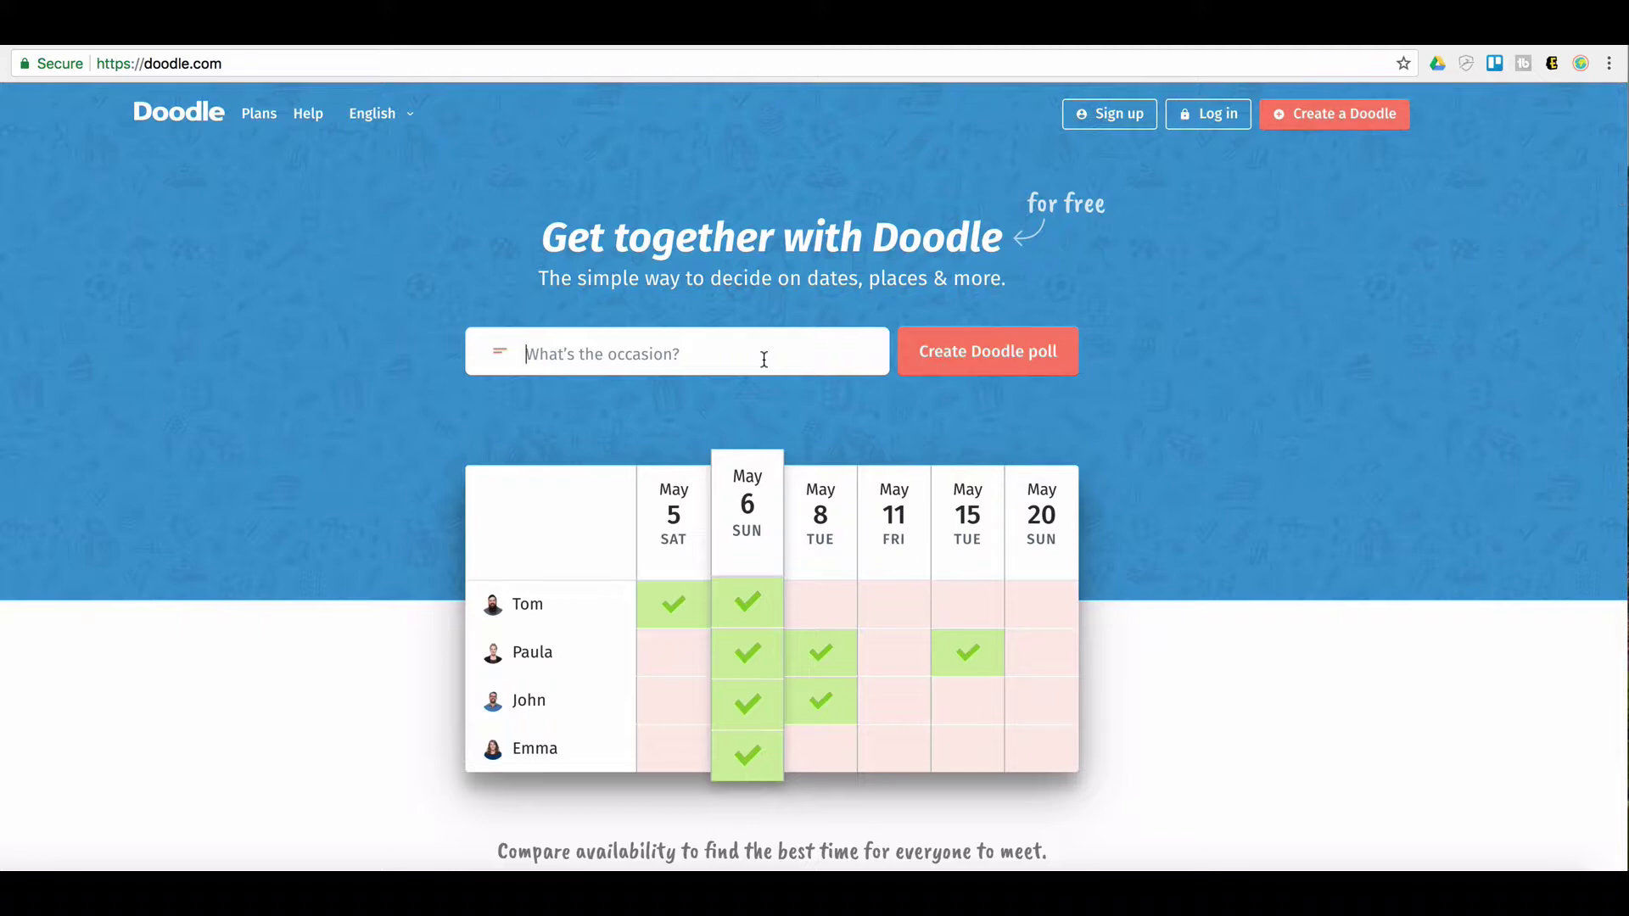
{"action": "scroll", "coordinate": [1129, 121], "scroll_direction": "down", "scroll_amount": 1}
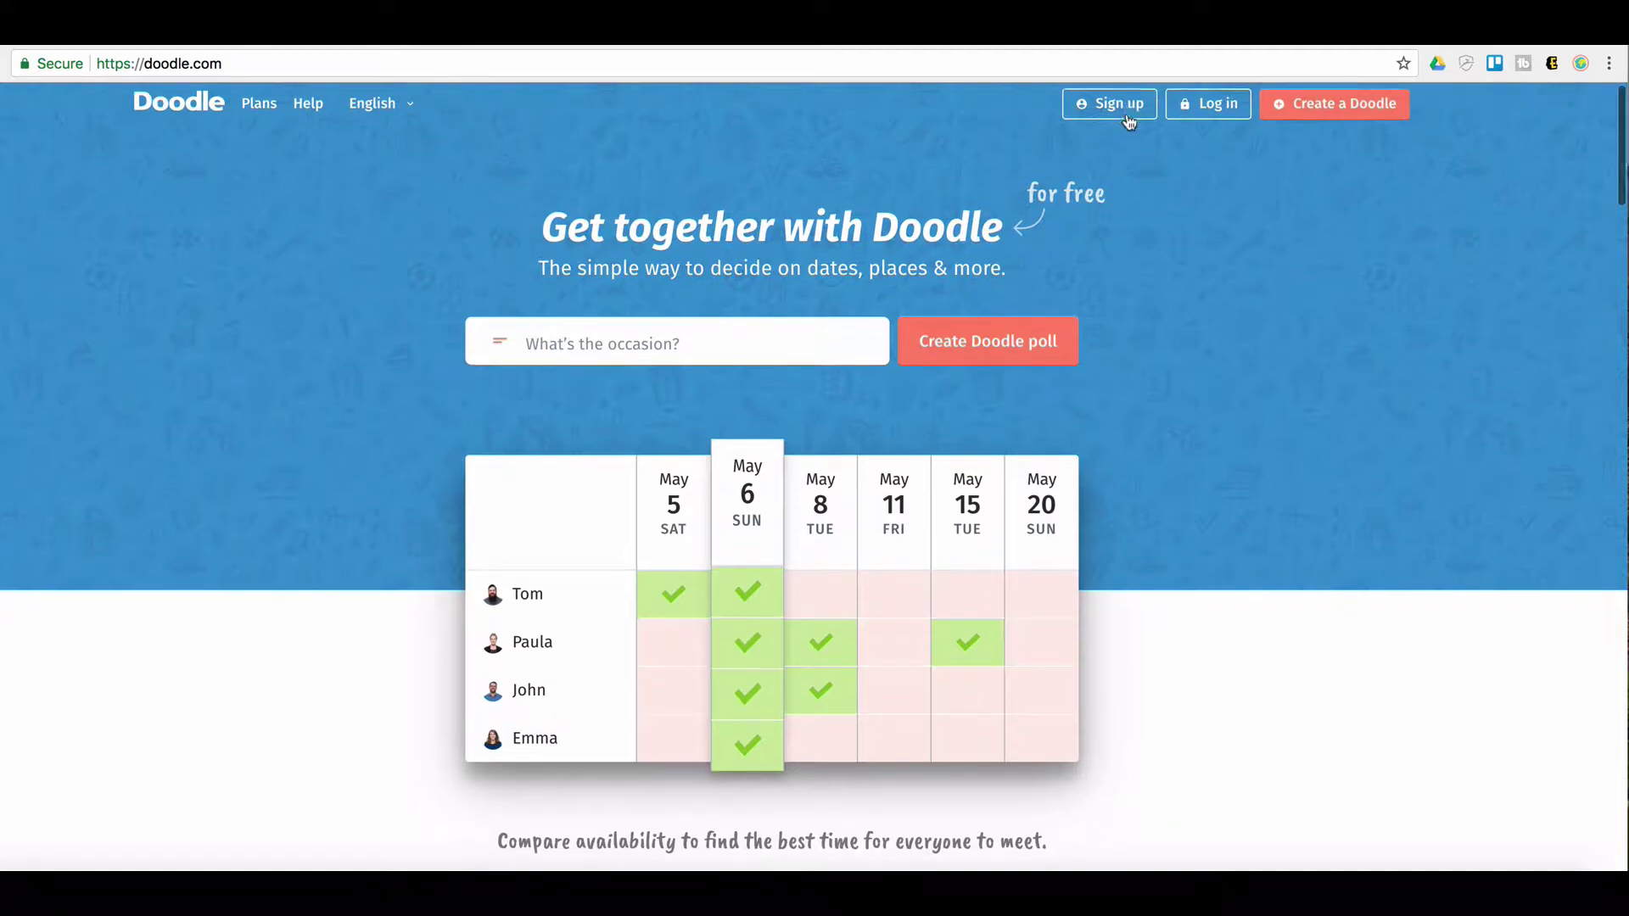
{"action": "scroll", "coordinate": [1129, 121], "scroll_direction": "down", "scroll_amount": 1}
{"action": "scroll", "coordinate": [1326, 330], "scroll_direction": "up", "scroll_amount": 1}
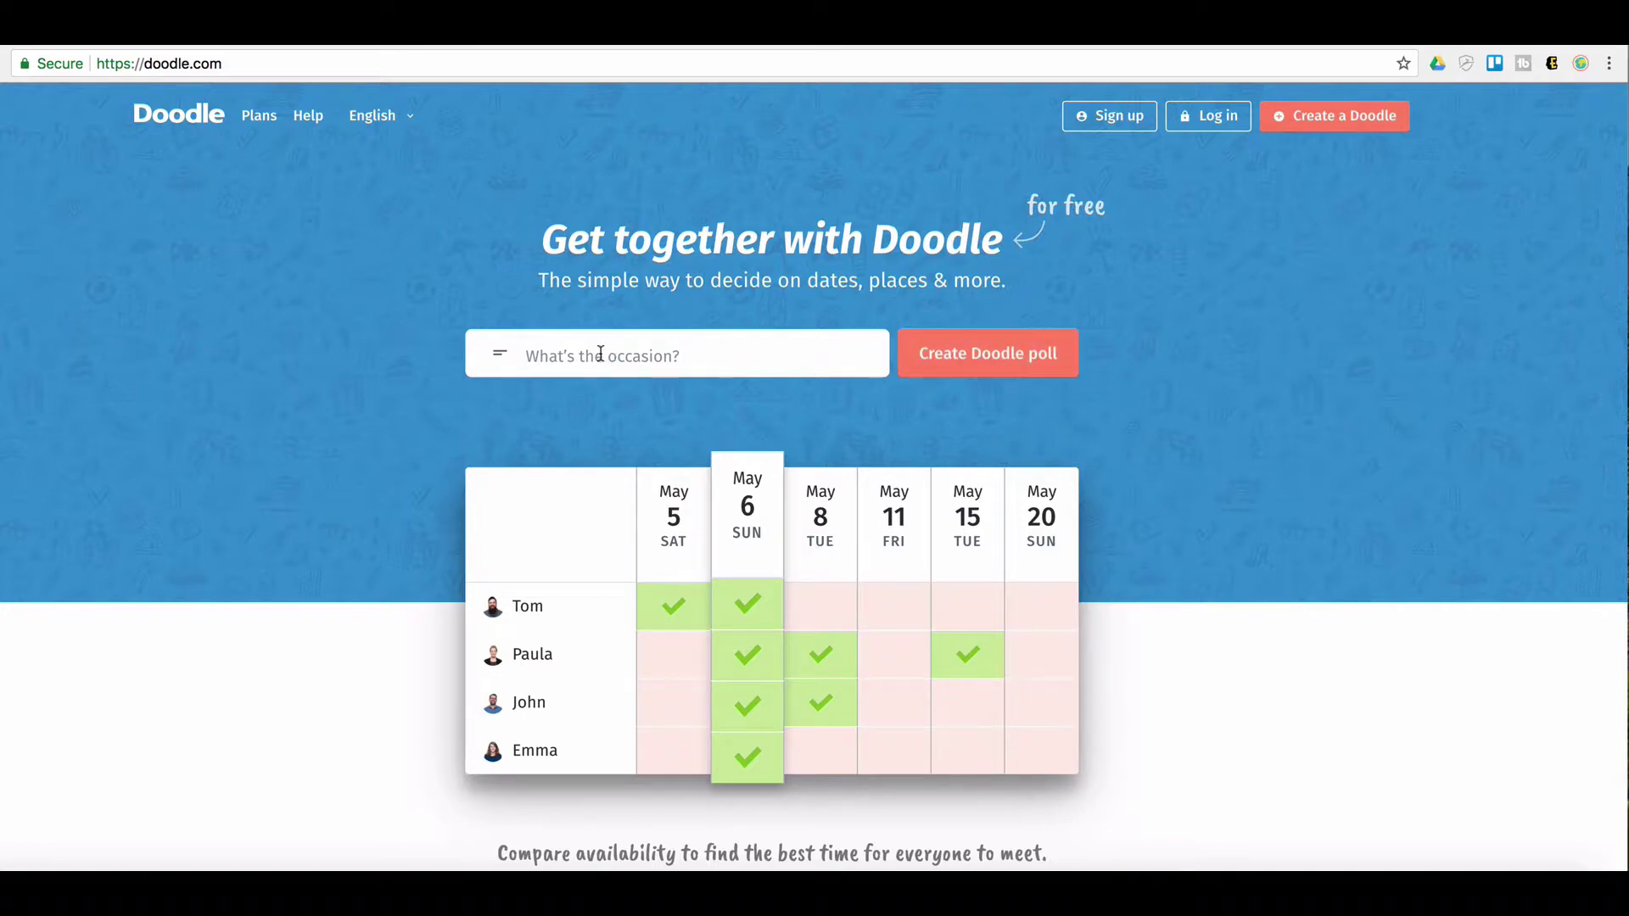
{"action": "left_click", "coordinate": [544, 355]}
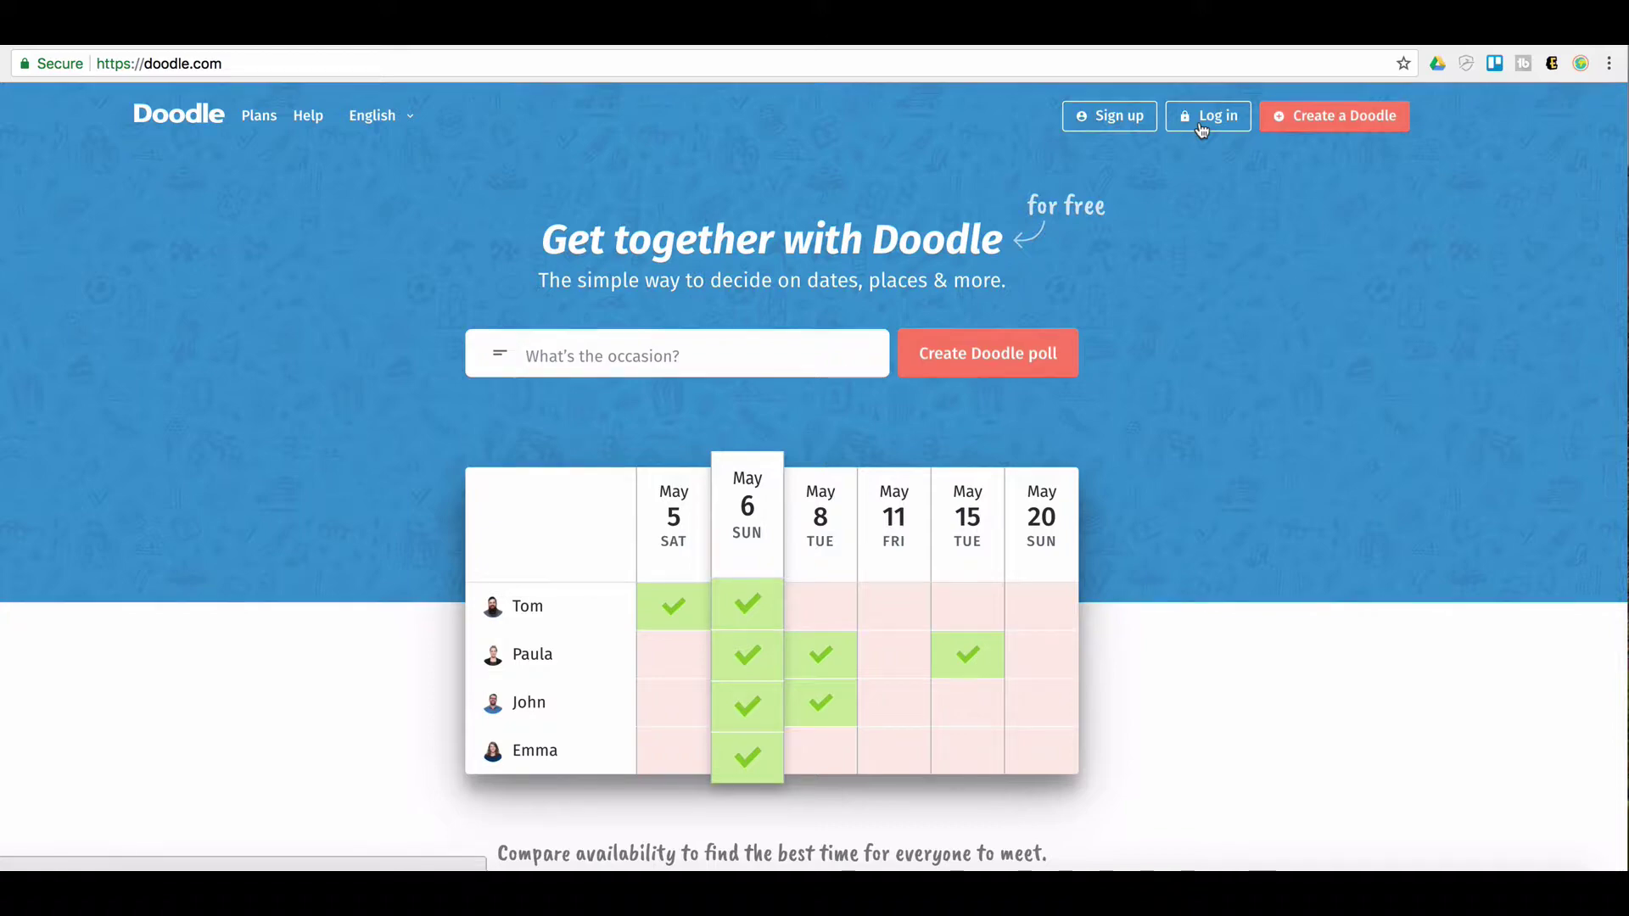
Sign in with the account e-mail and password, then start a new event scheduling poll
{"action": "left_click", "coordinate": [1204, 127]}
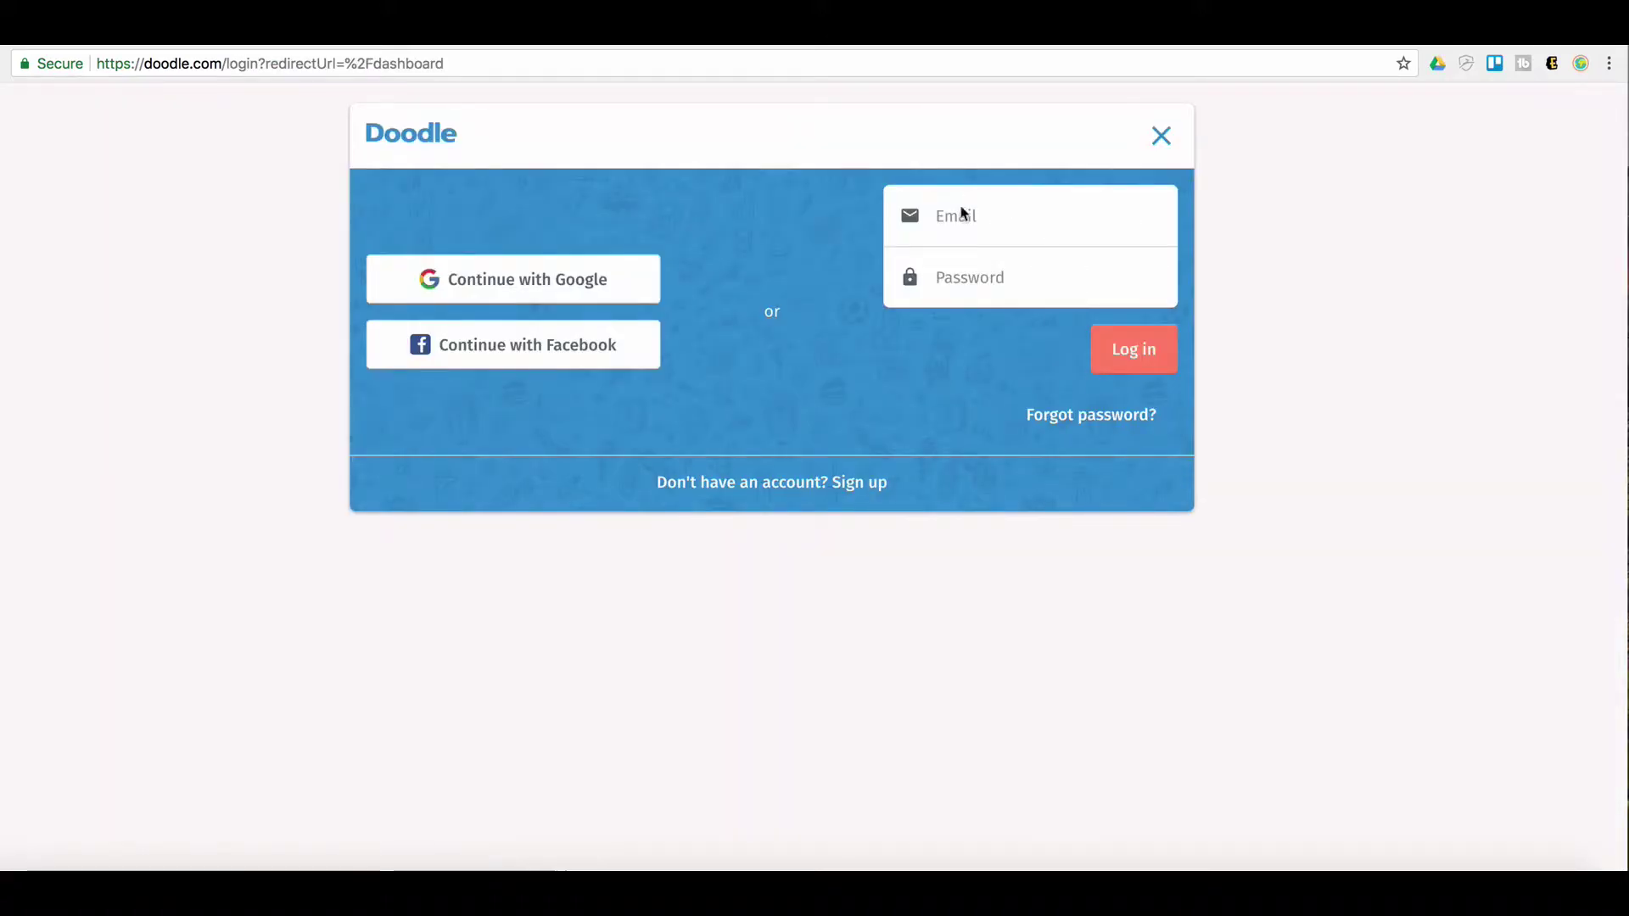
{"action": "left_click", "coordinate": [962, 222]}
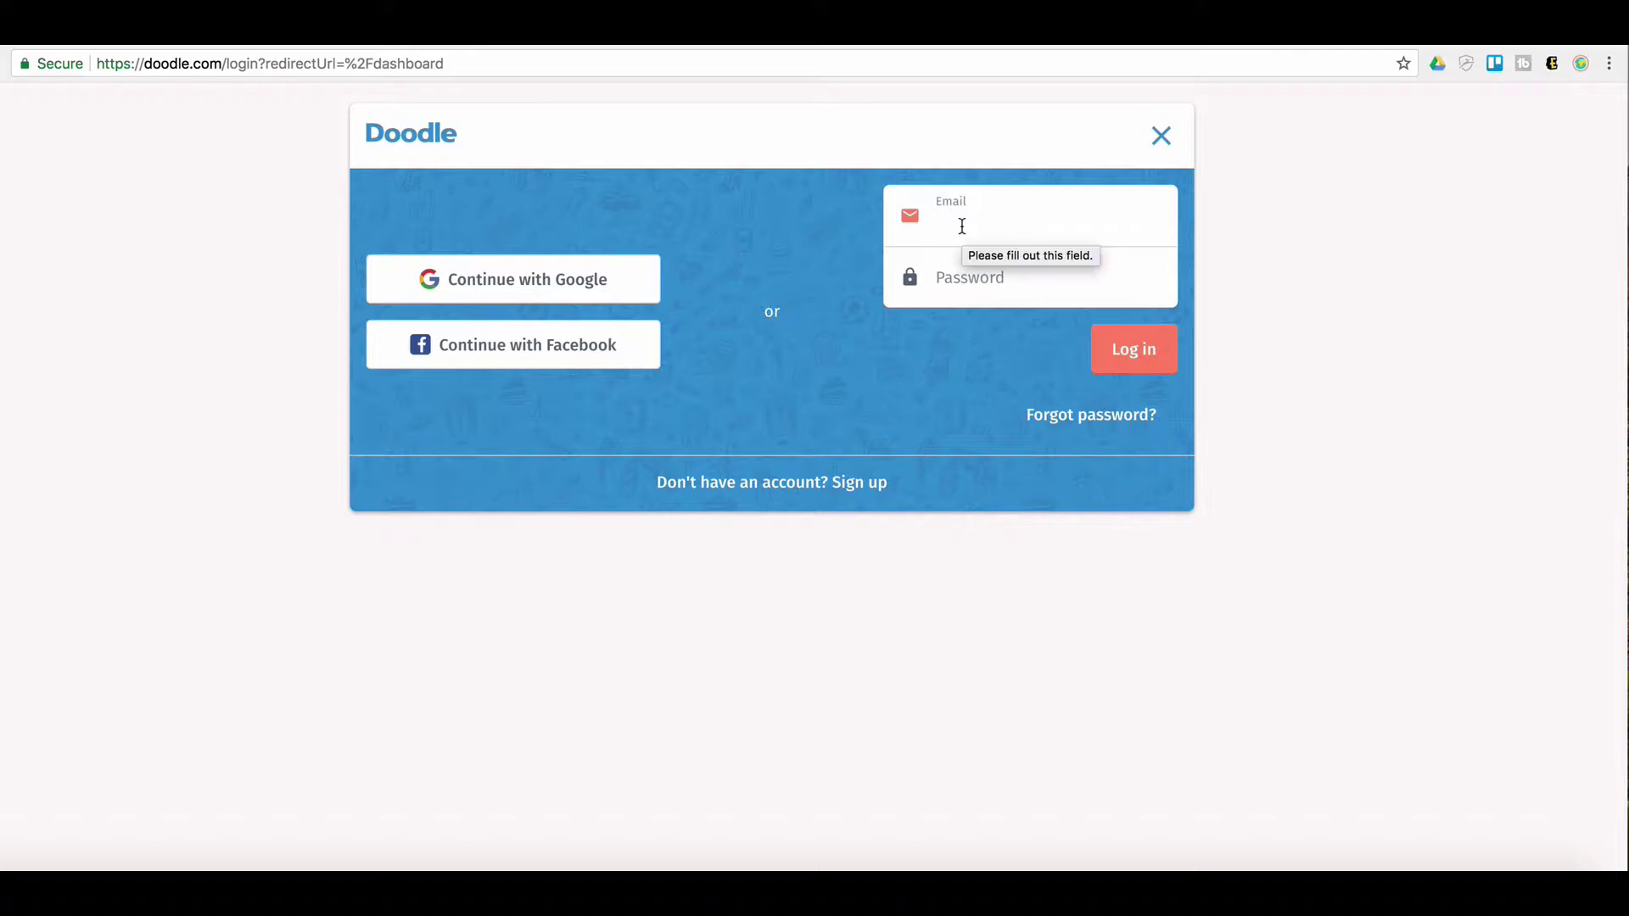
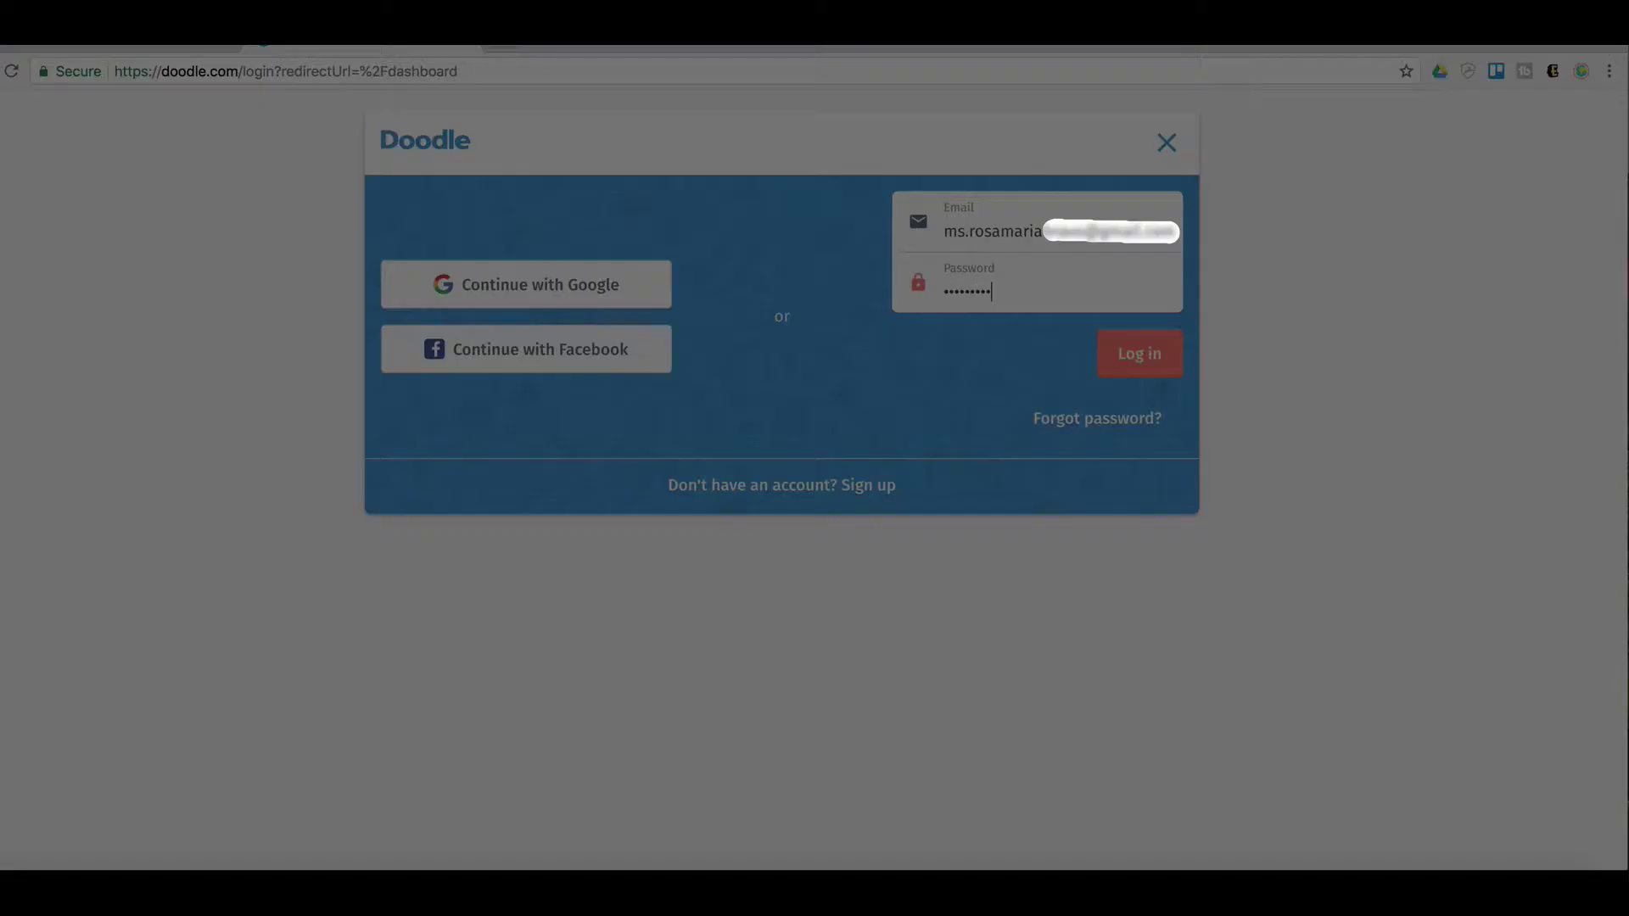
{"action": "key", "text": "Return"}
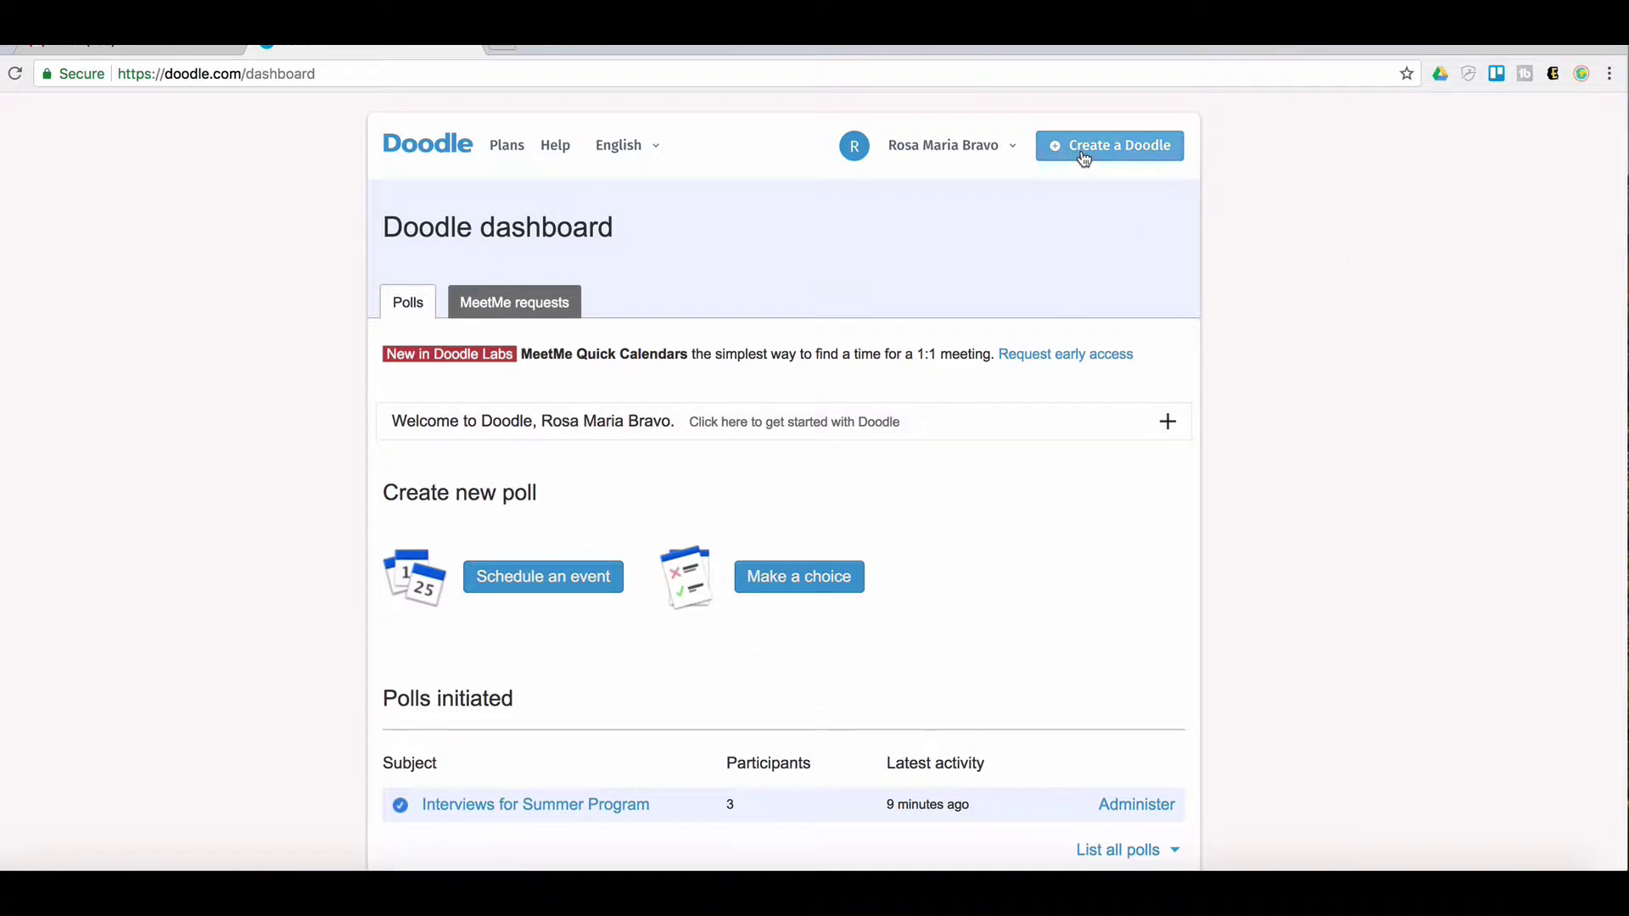
{"action": "left_click", "coordinate": [489, 589]}
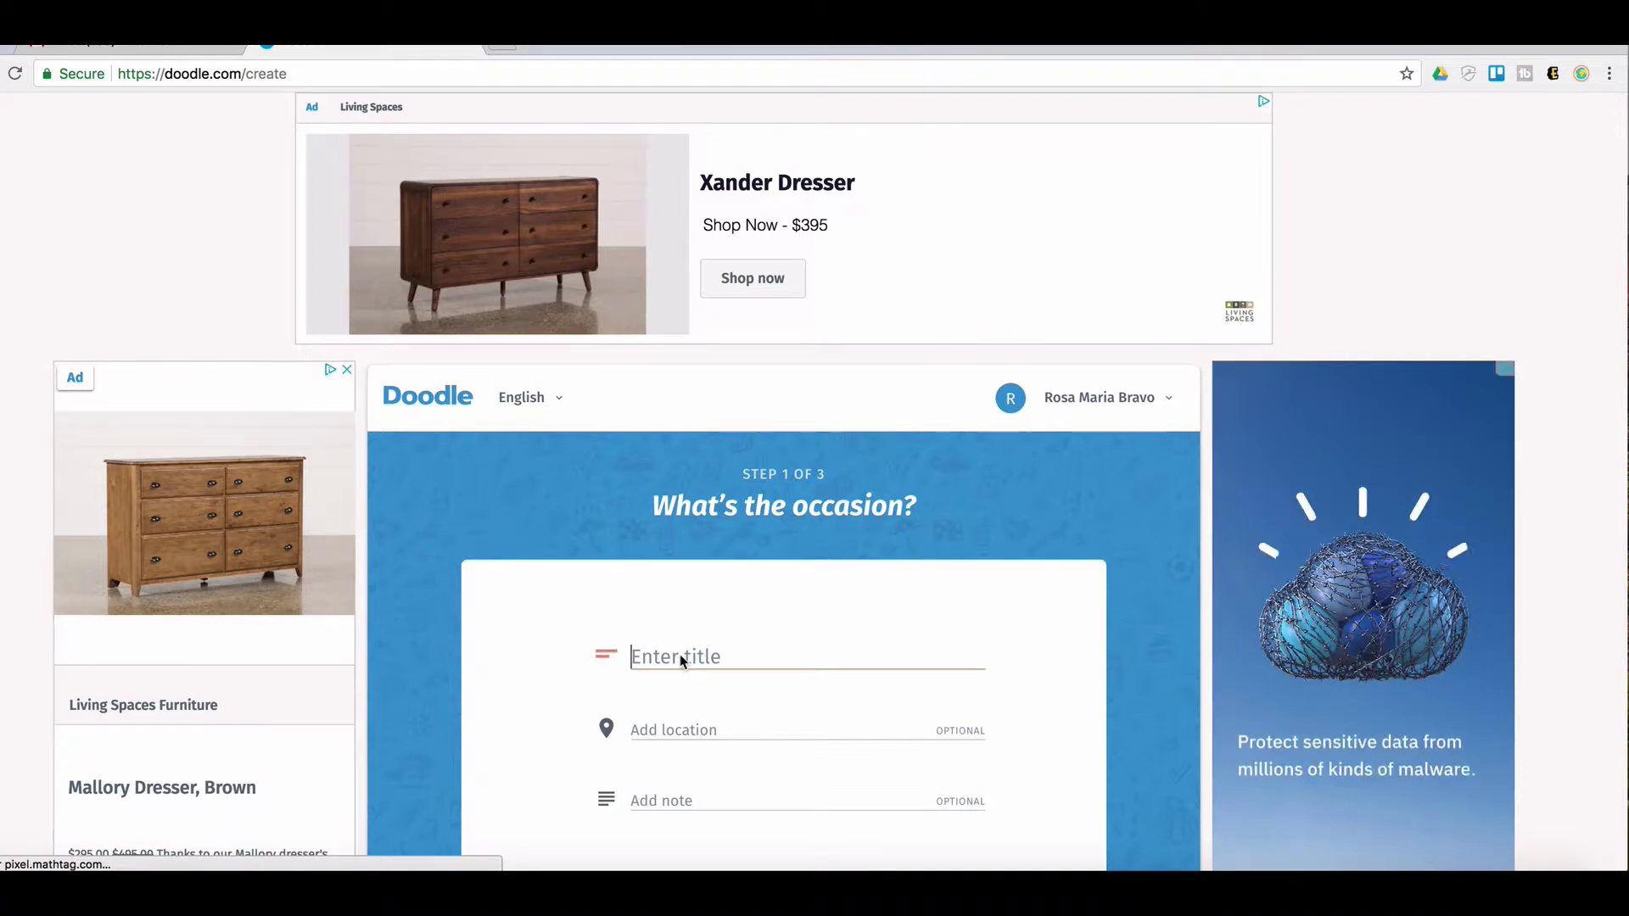
Title the poll 'Summer Internship Program Interviews'
{"action": "left_click", "coordinate": [628, 580]}
{"action": "scroll", "coordinate": [628, 581], "scroll_direction": "down", "scroll_amount": 3}
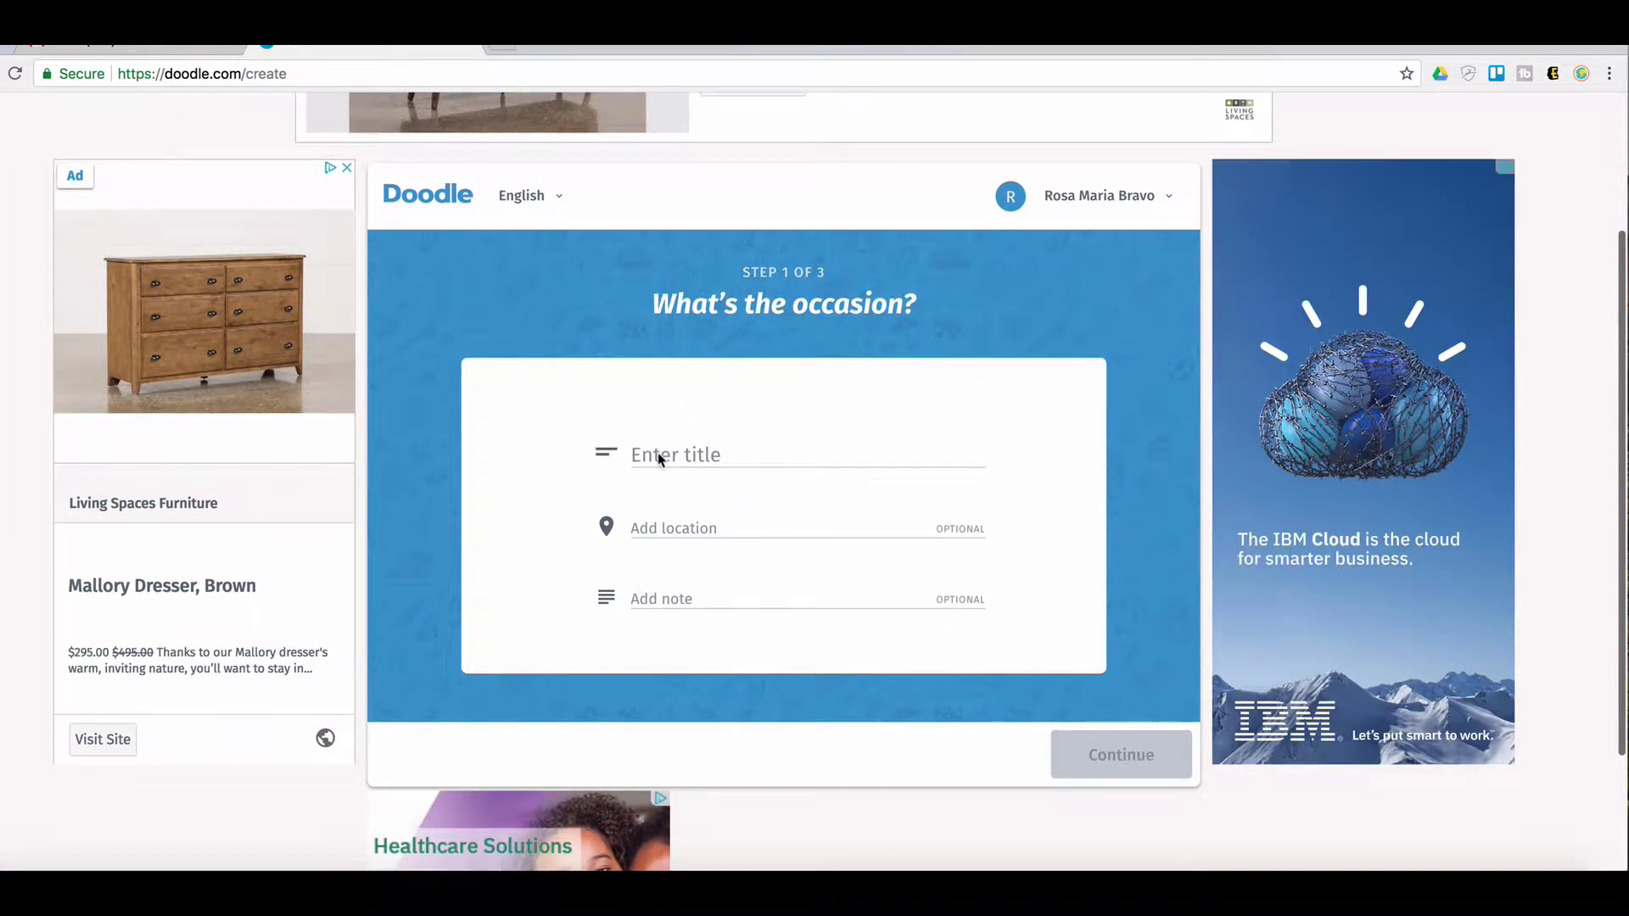
{"action": "left_click", "coordinate": [653, 456]}
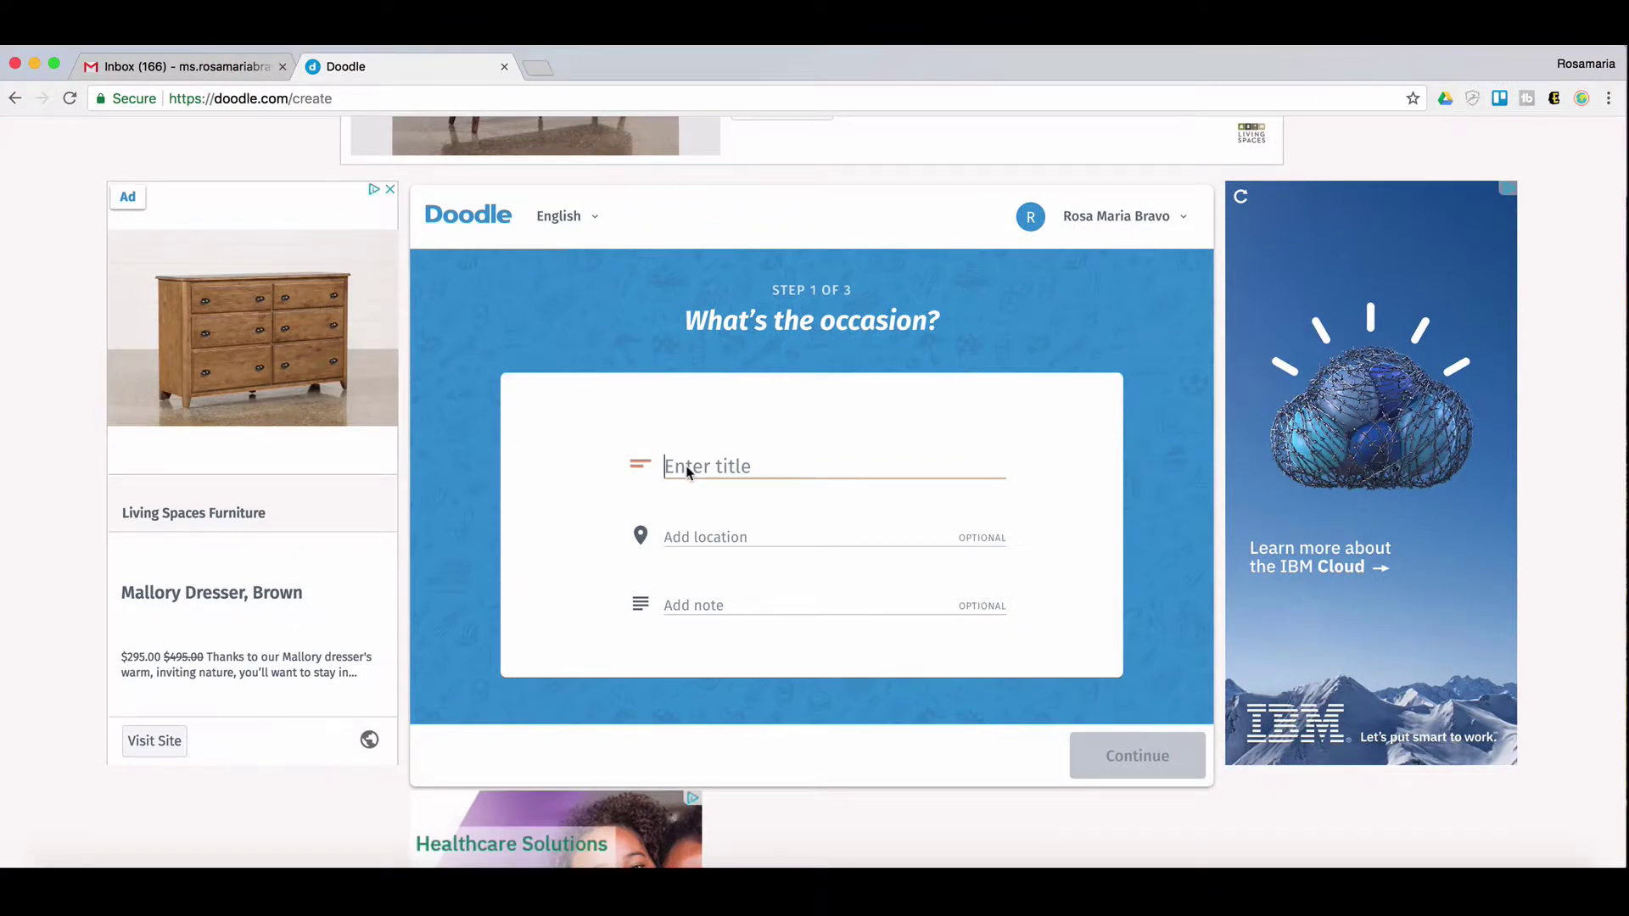
{"action": "type", "text": "Summer"}
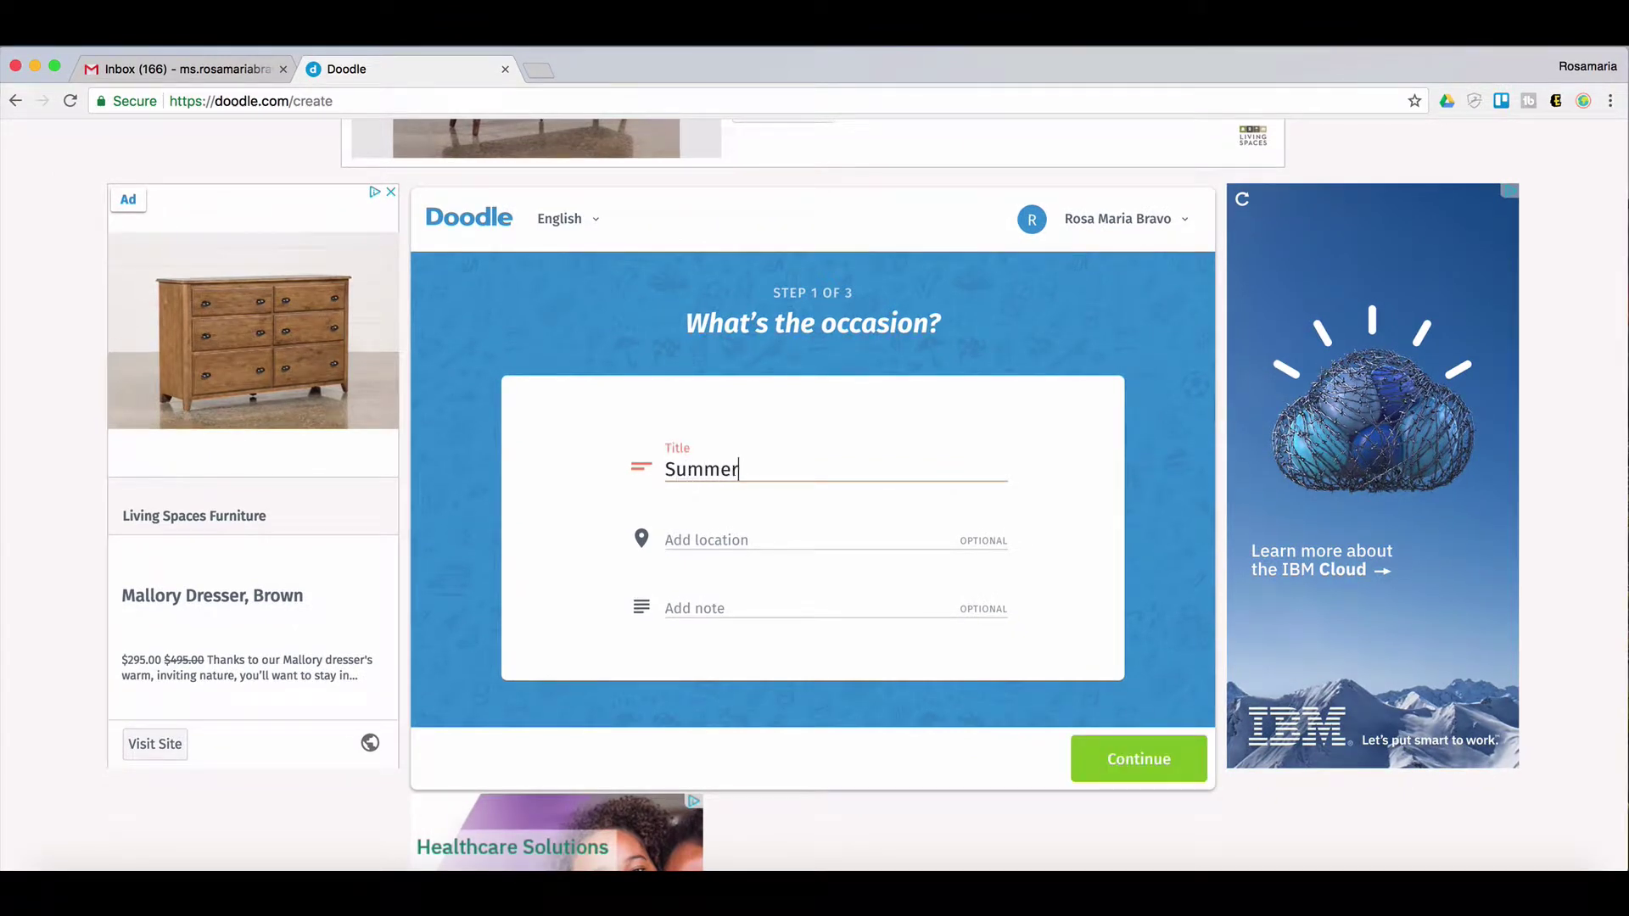
{"action": "type", "text": " Internship Program "}
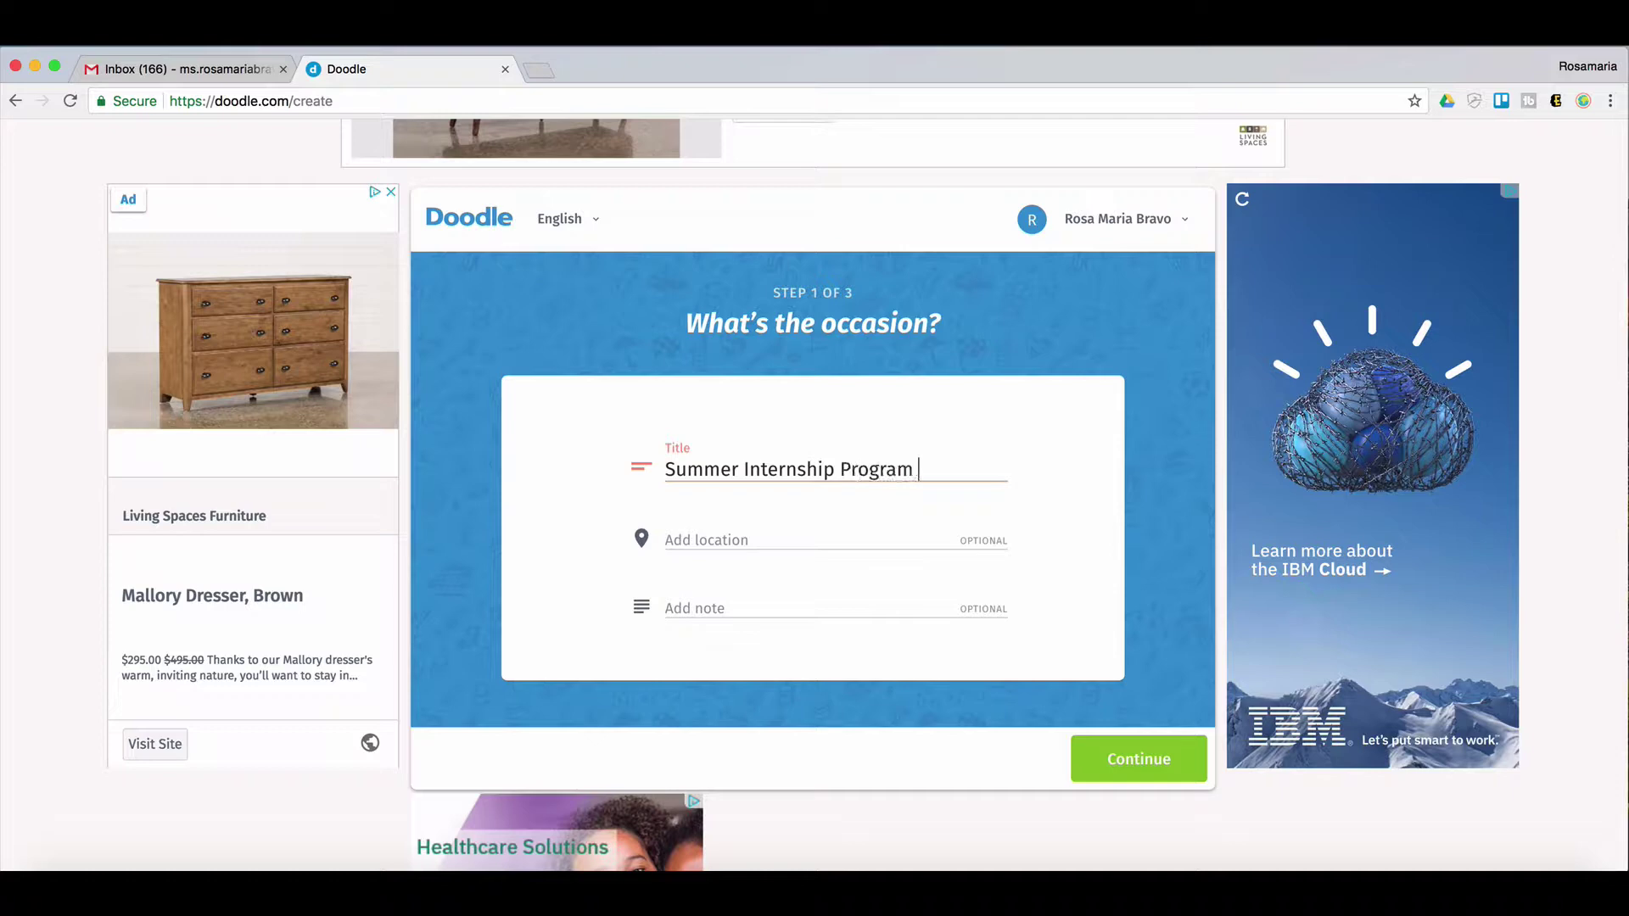
{"action": "type", "text": "Interviews"}
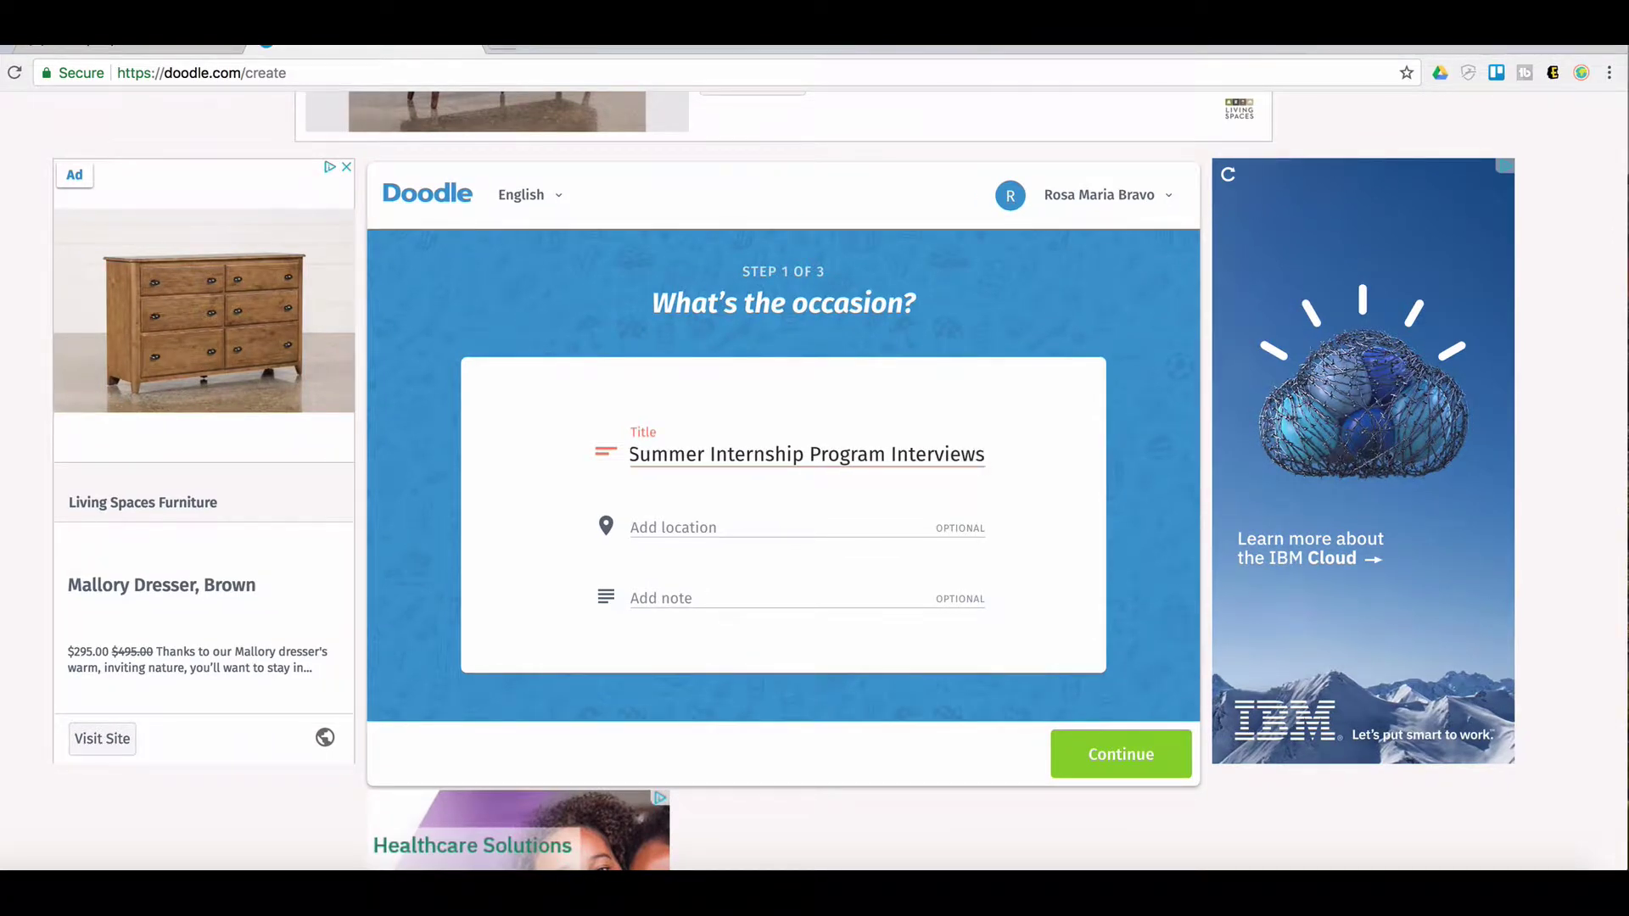
Set the location to Zoom, add a note asking invitees to pick one date, and continue
{"action": "left_click", "coordinate": [745, 527]}
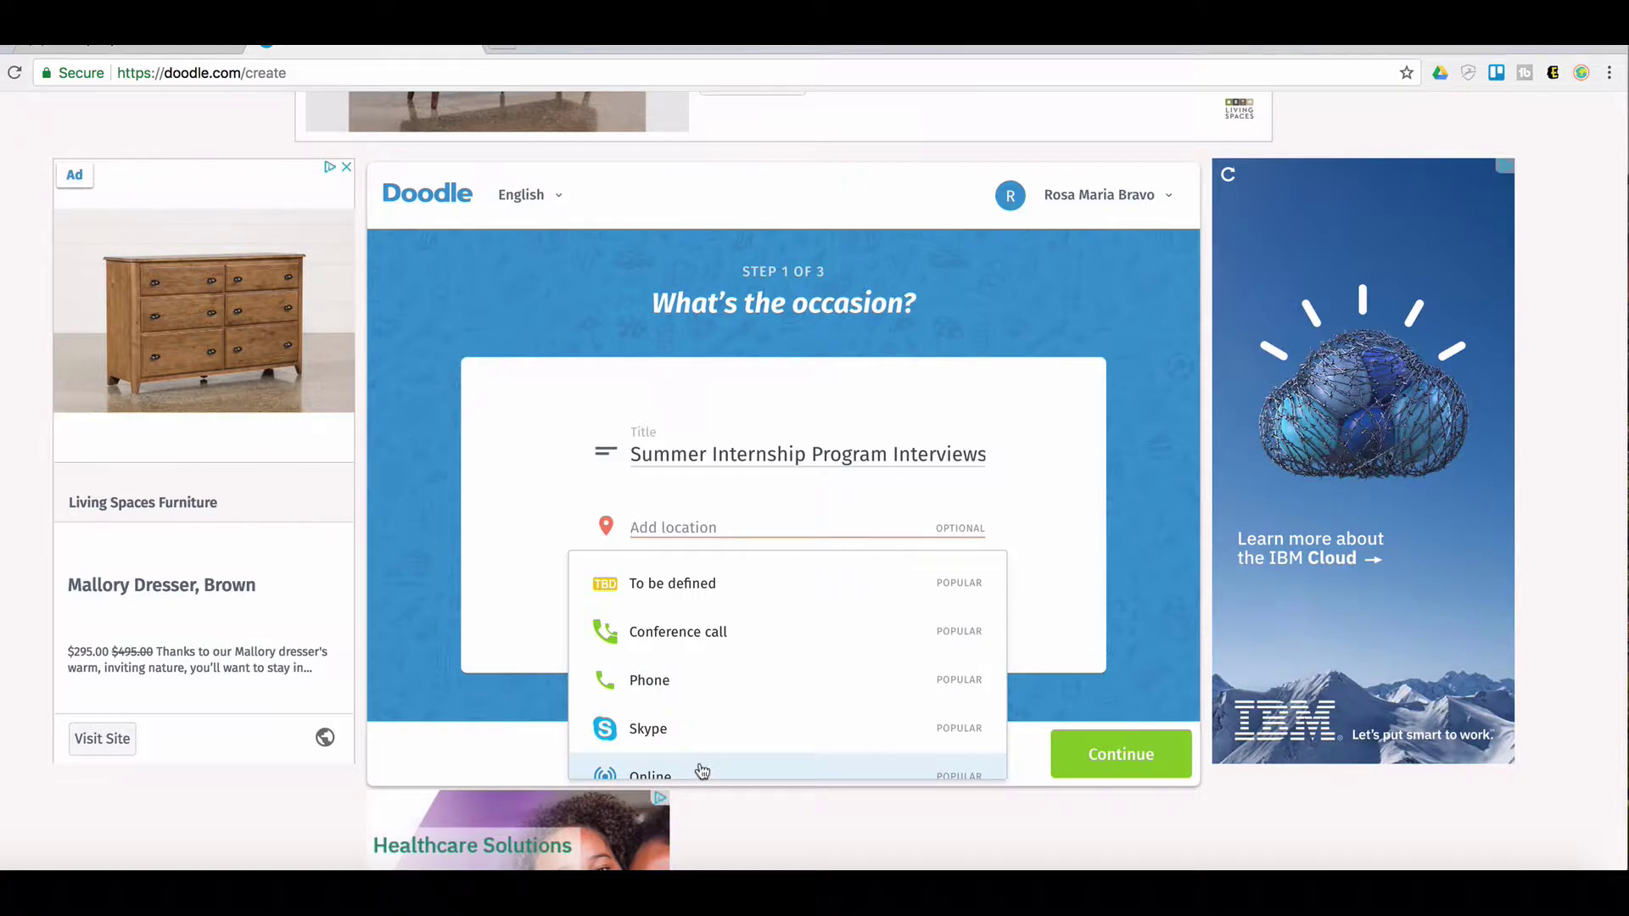
{"action": "key", "text": "Down"}
{"action": "key", "text": "Down"}
{"action": "key", "text": "Down"}
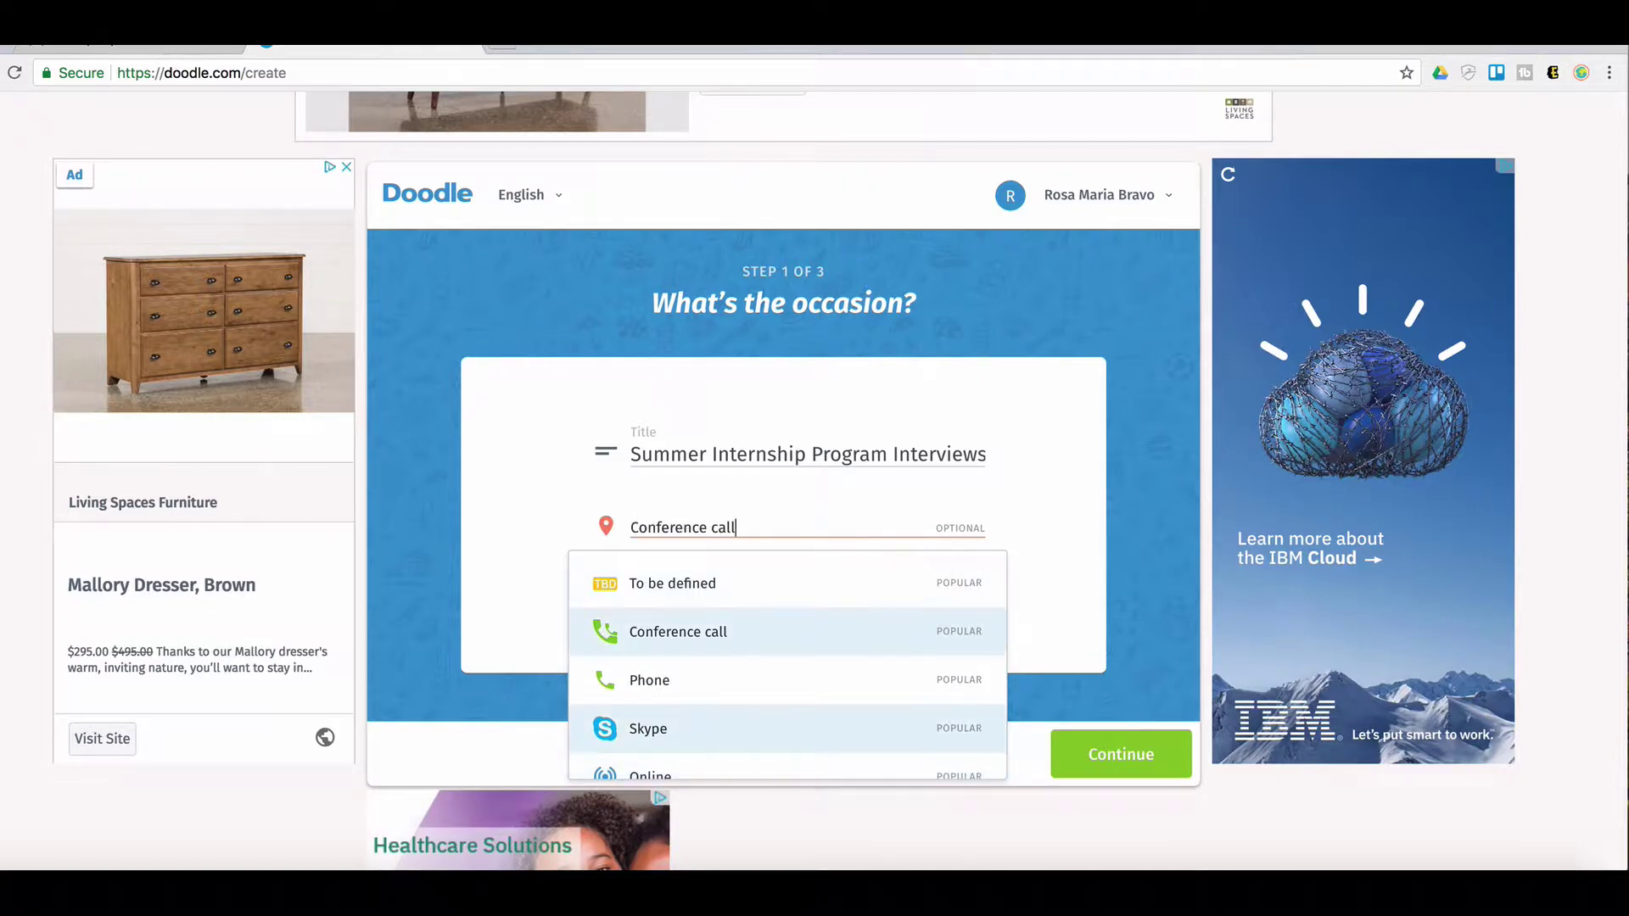
{"action": "key", "text": "Down"}
{"action": "key", "text": "Down"}
{"action": "key", "text": "Down"}
{"action": "key", "text": "Down"}
{"action": "key", "text": "Down"}
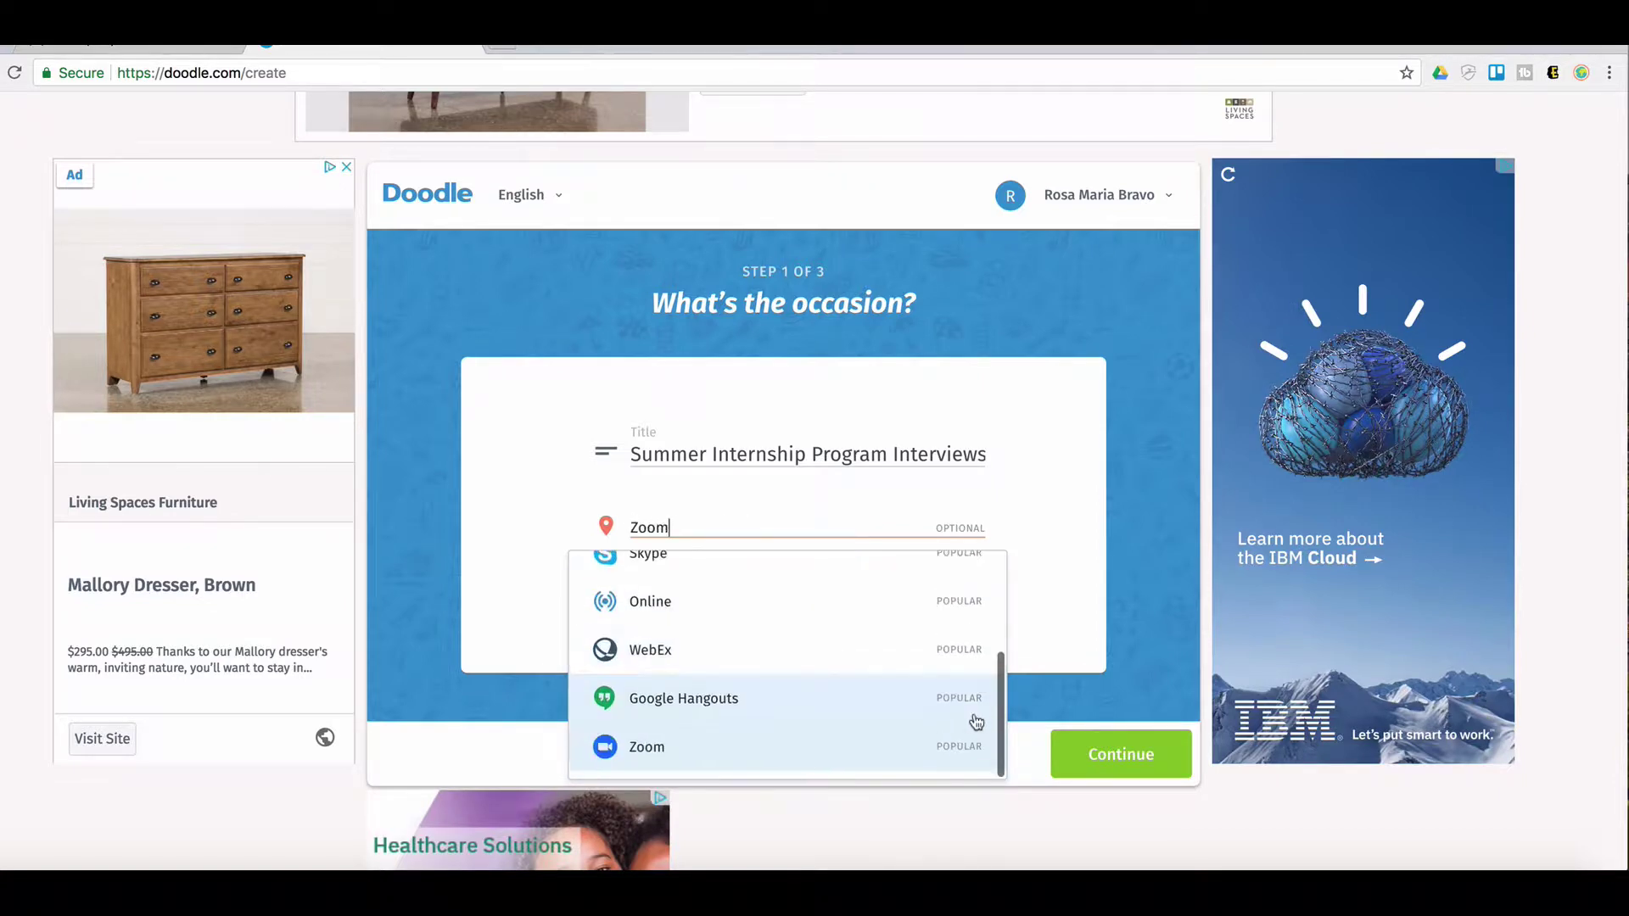
{"action": "key", "text": "Return"}
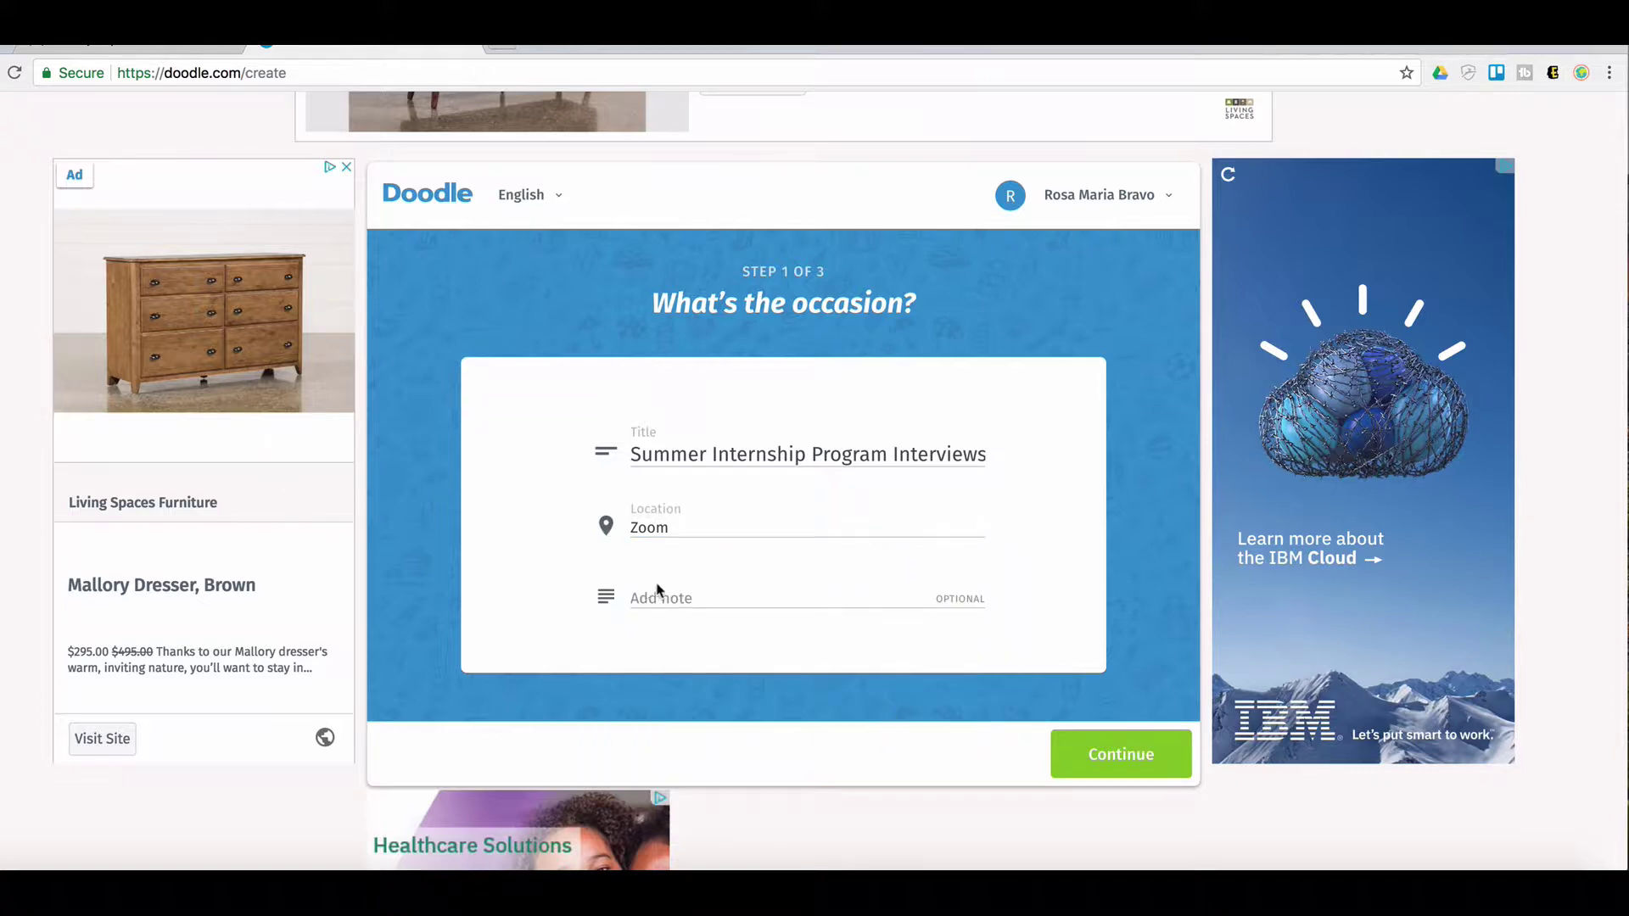
{"action": "left_click", "coordinate": [675, 602]}
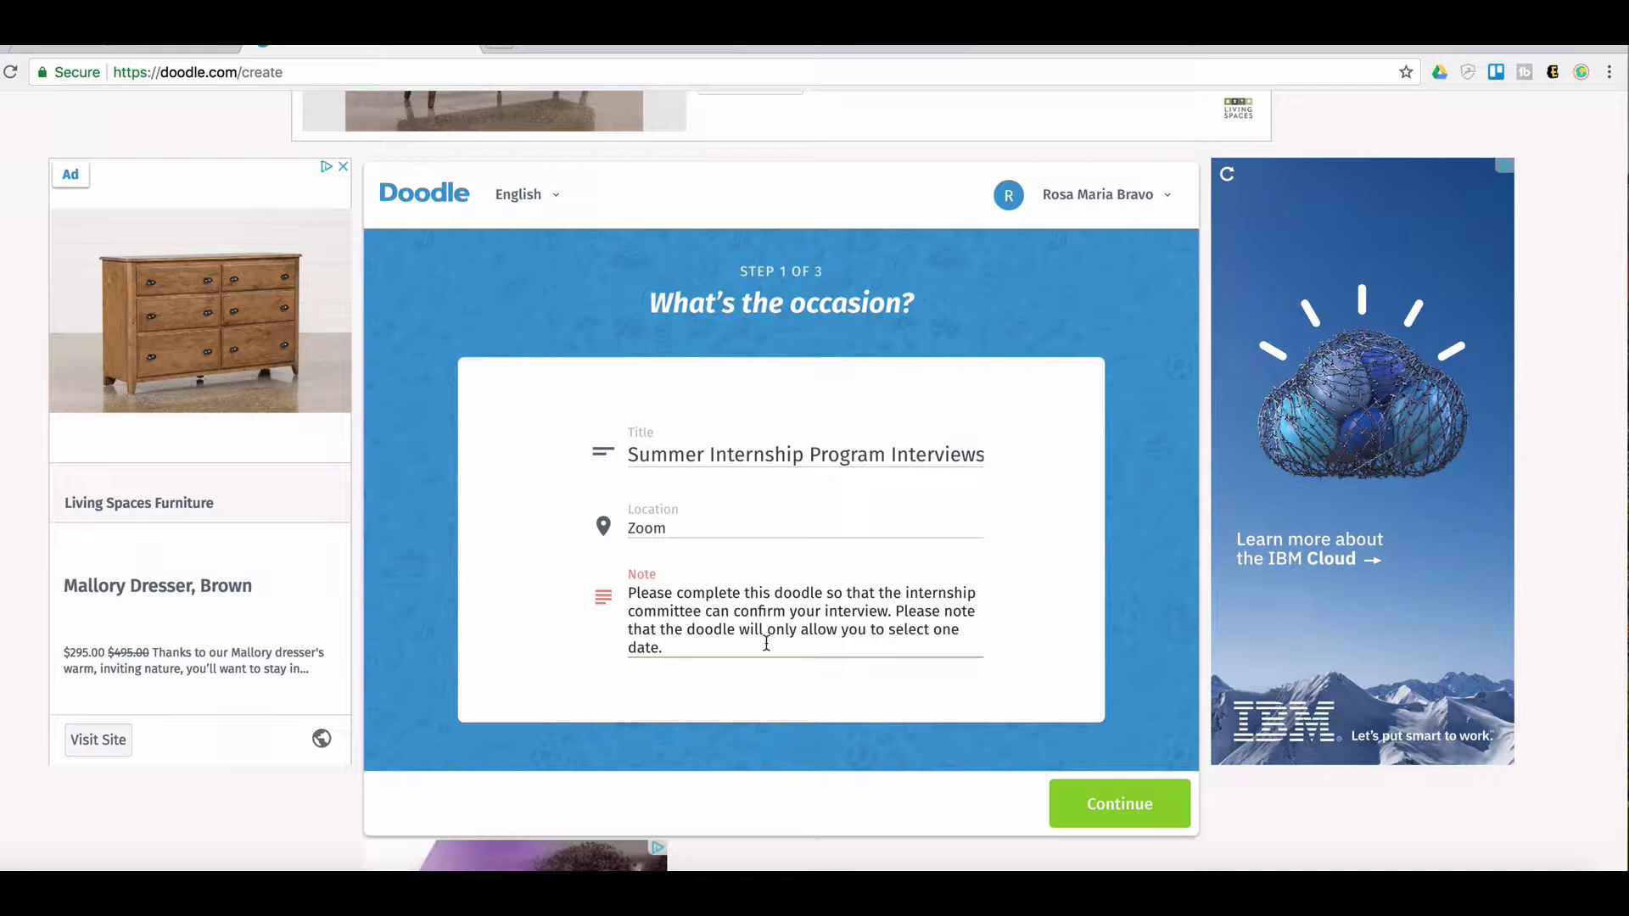
{"action": "left_click", "coordinate": [1101, 817]}
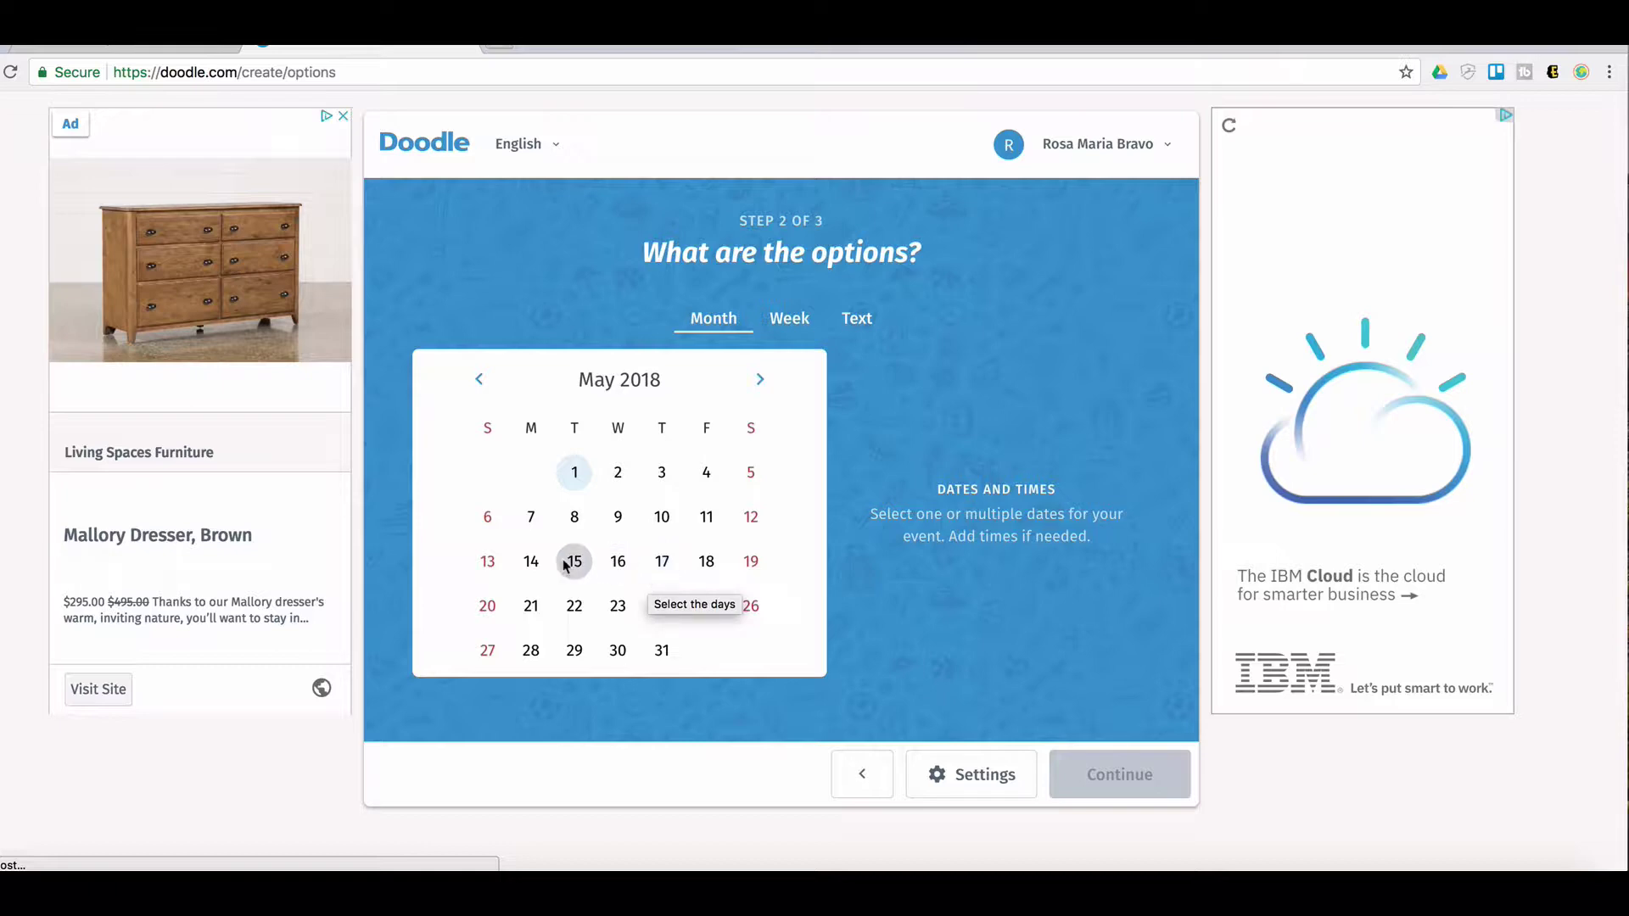
Select May 16, 17 and 18 as the poll's date options
{"action": "left_click", "coordinate": [617, 564]}
{"action": "left_click", "coordinate": [662, 563]}
{"action": "left_click", "coordinate": [709, 568]}
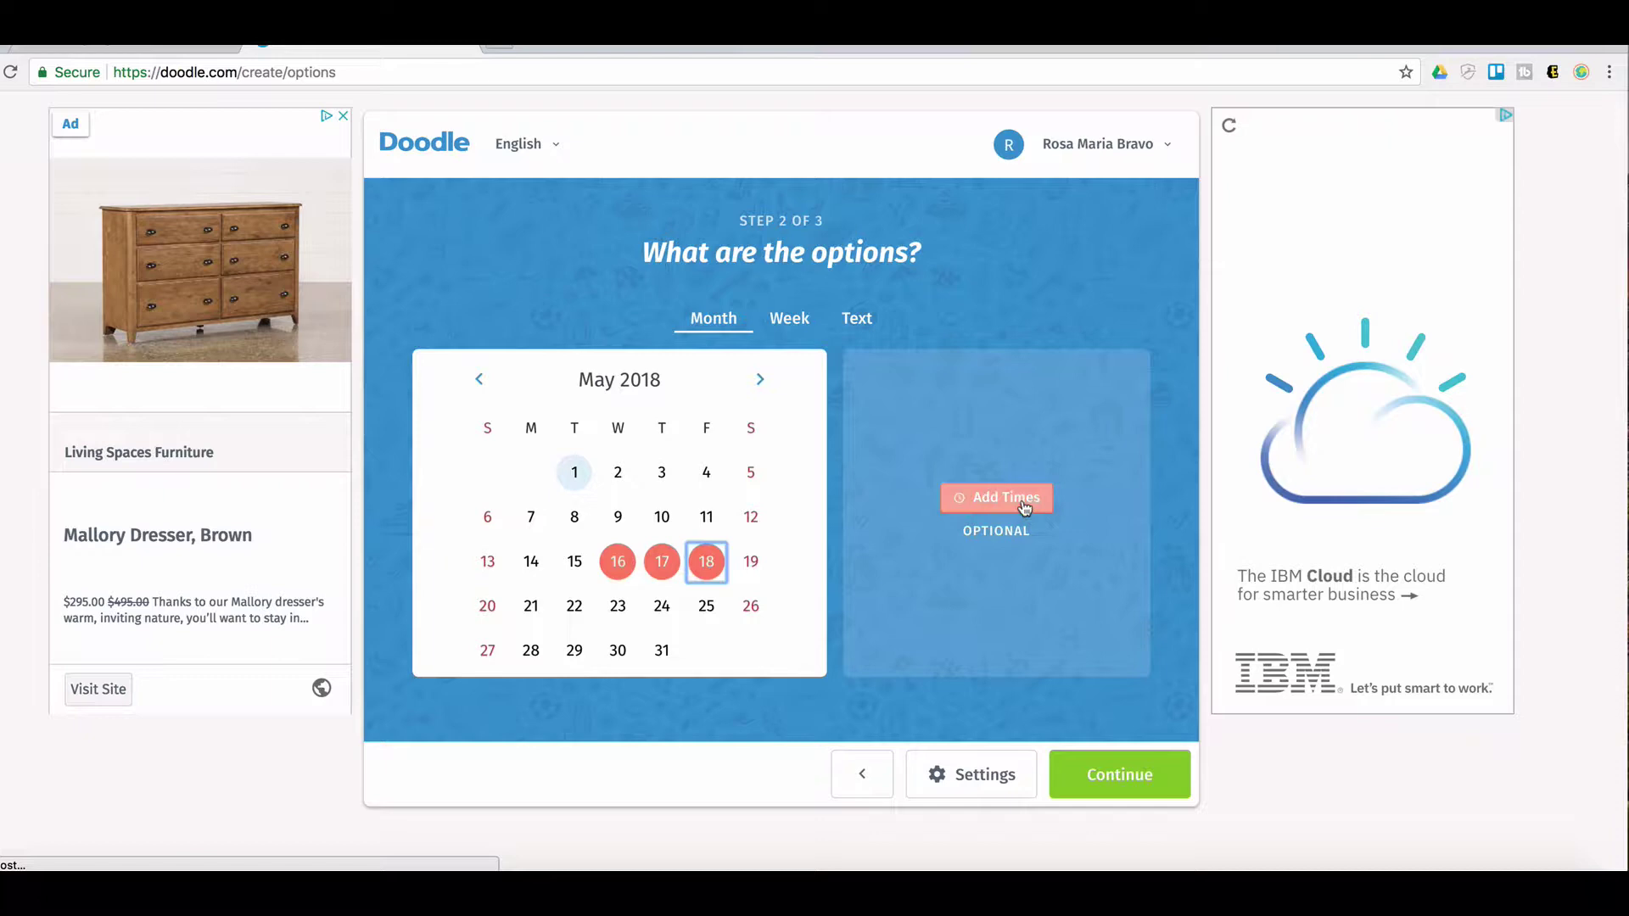
Give the three dates a shared 10:00 AM – 11:00 AM time slot
{"action": "left_click", "coordinate": [1005, 509]}
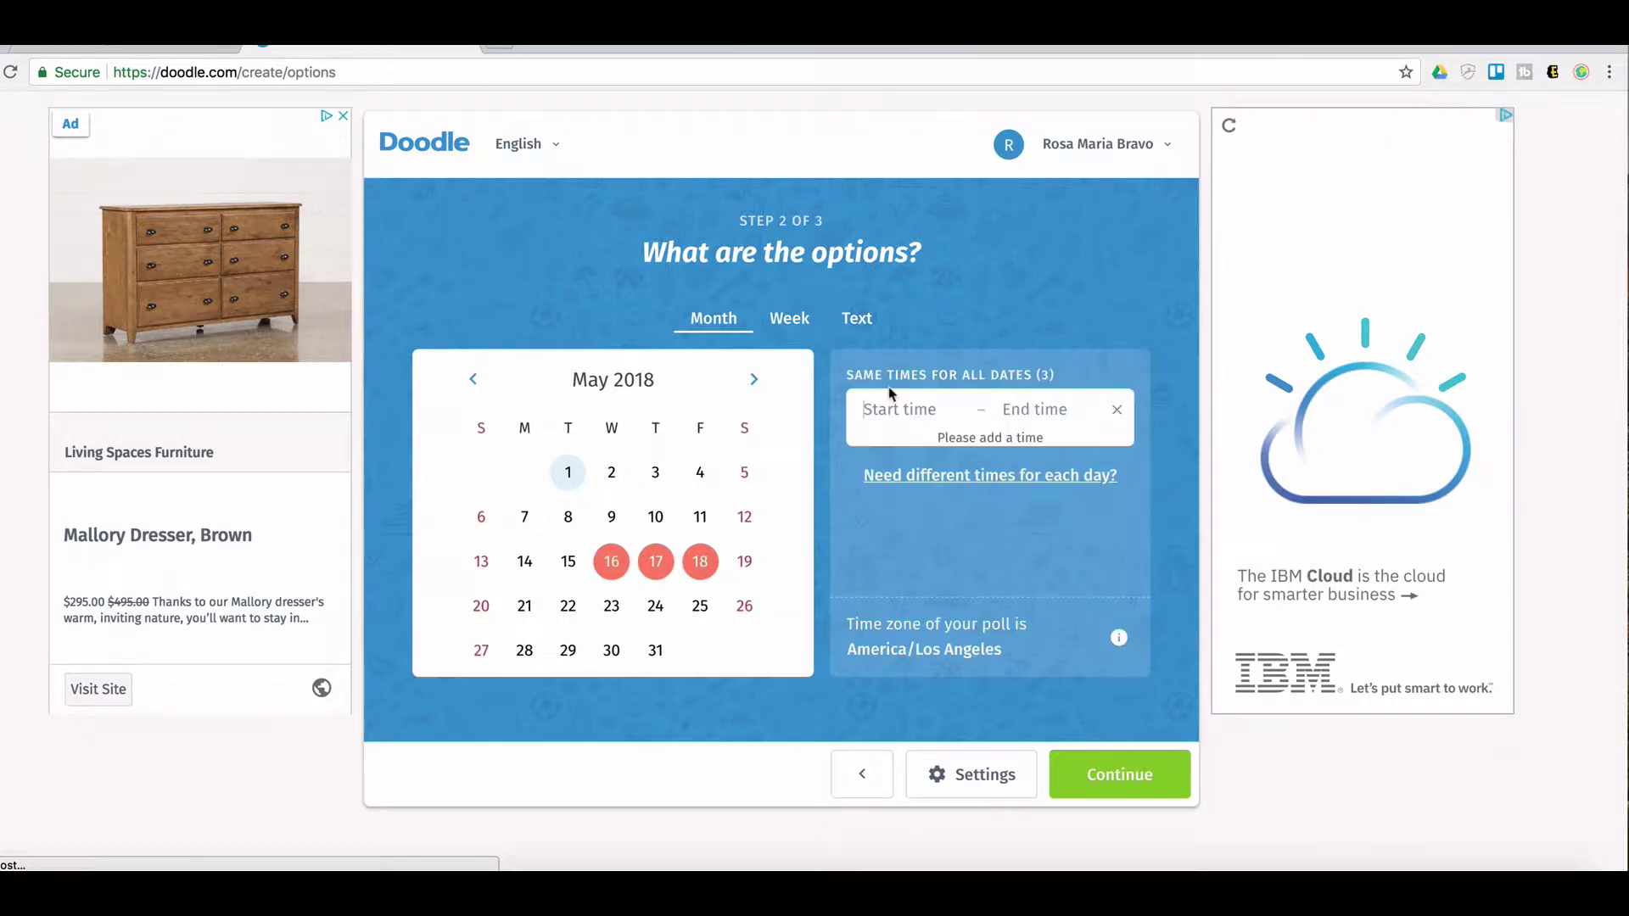
{"action": "left_click", "coordinate": [865, 410]}
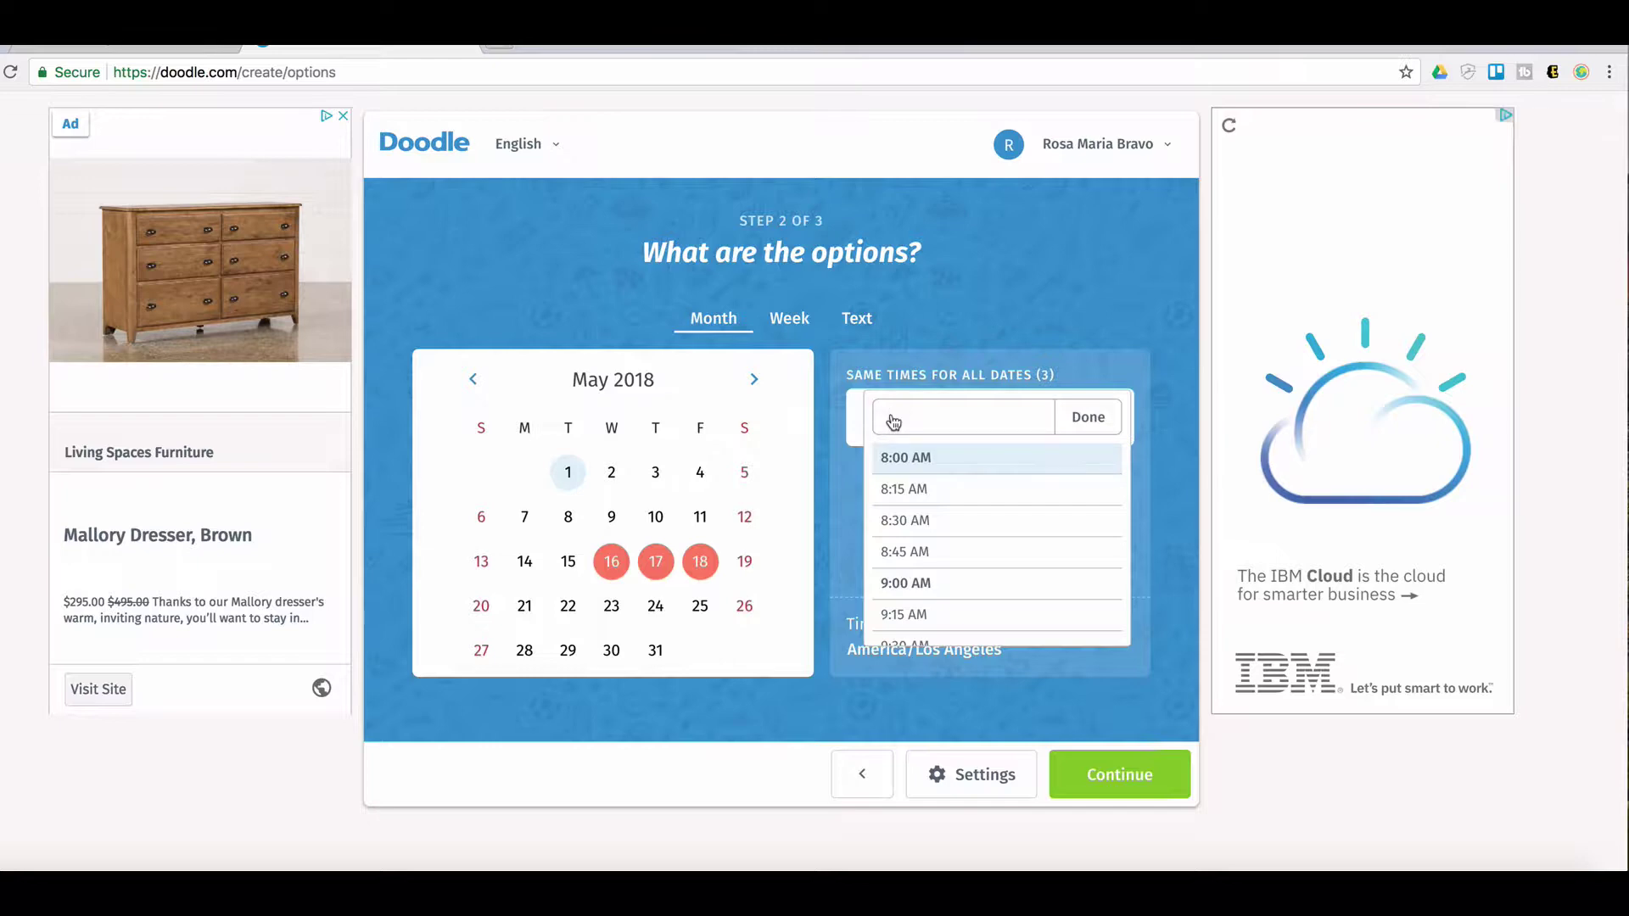
{"action": "left_click", "coordinate": [914, 586]}
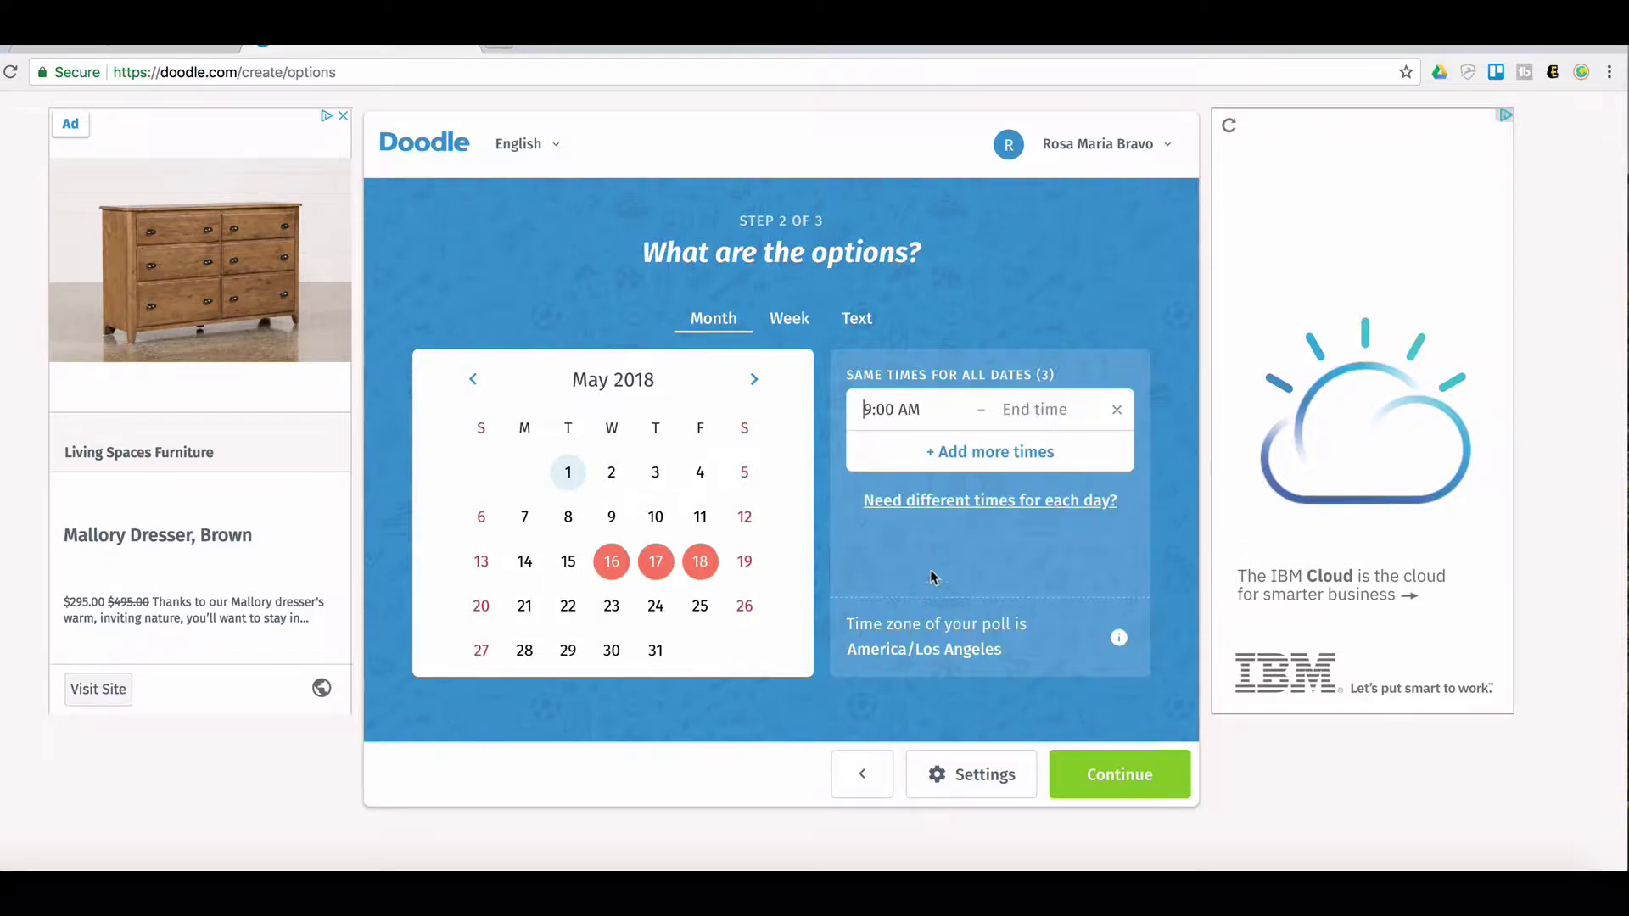
{"action": "left_click", "coordinate": [1029, 409]}
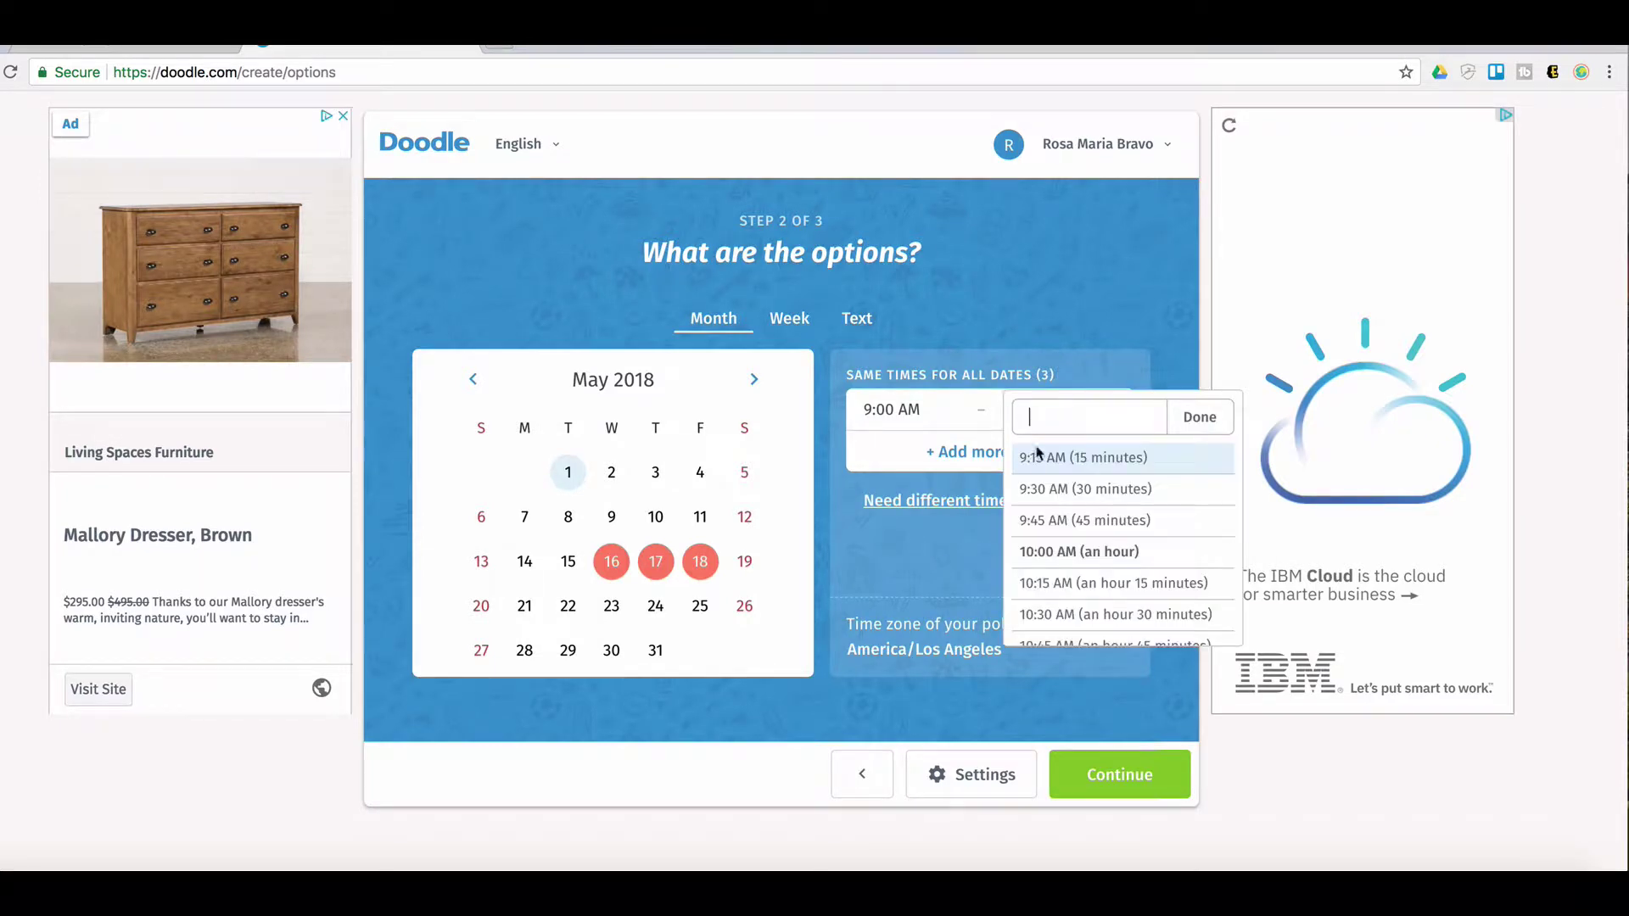
{"action": "left_click", "coordinate": [1058, 552]}
{"action": "left_click", "coordinate": [881, 412]}
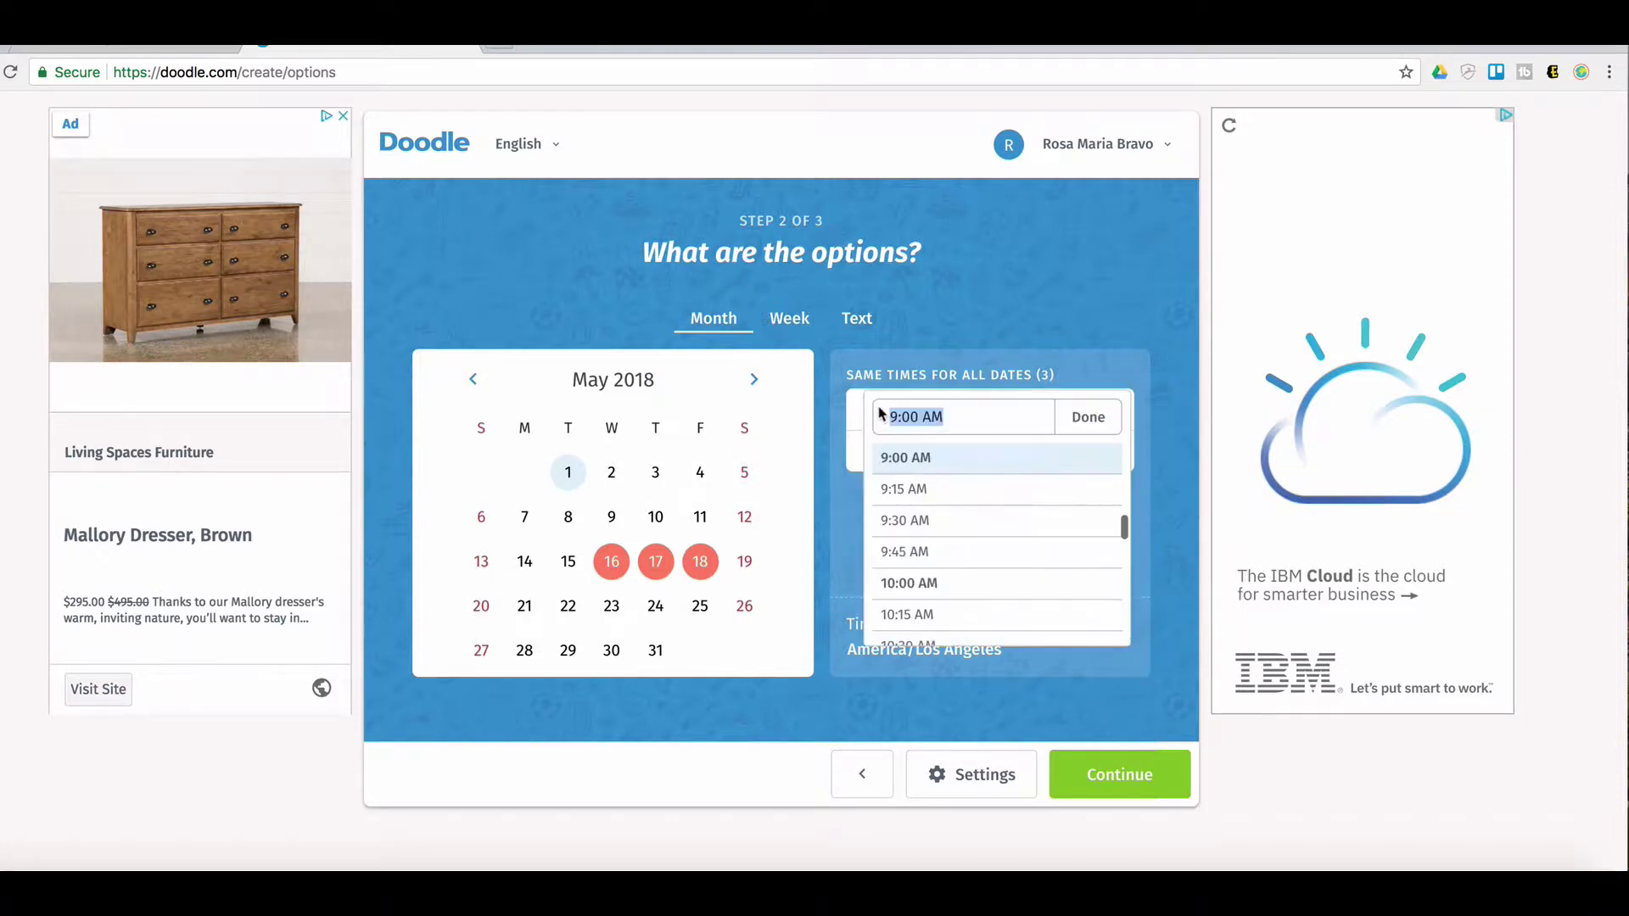
{"action": "left_click", "coordinate": [932, 581]}
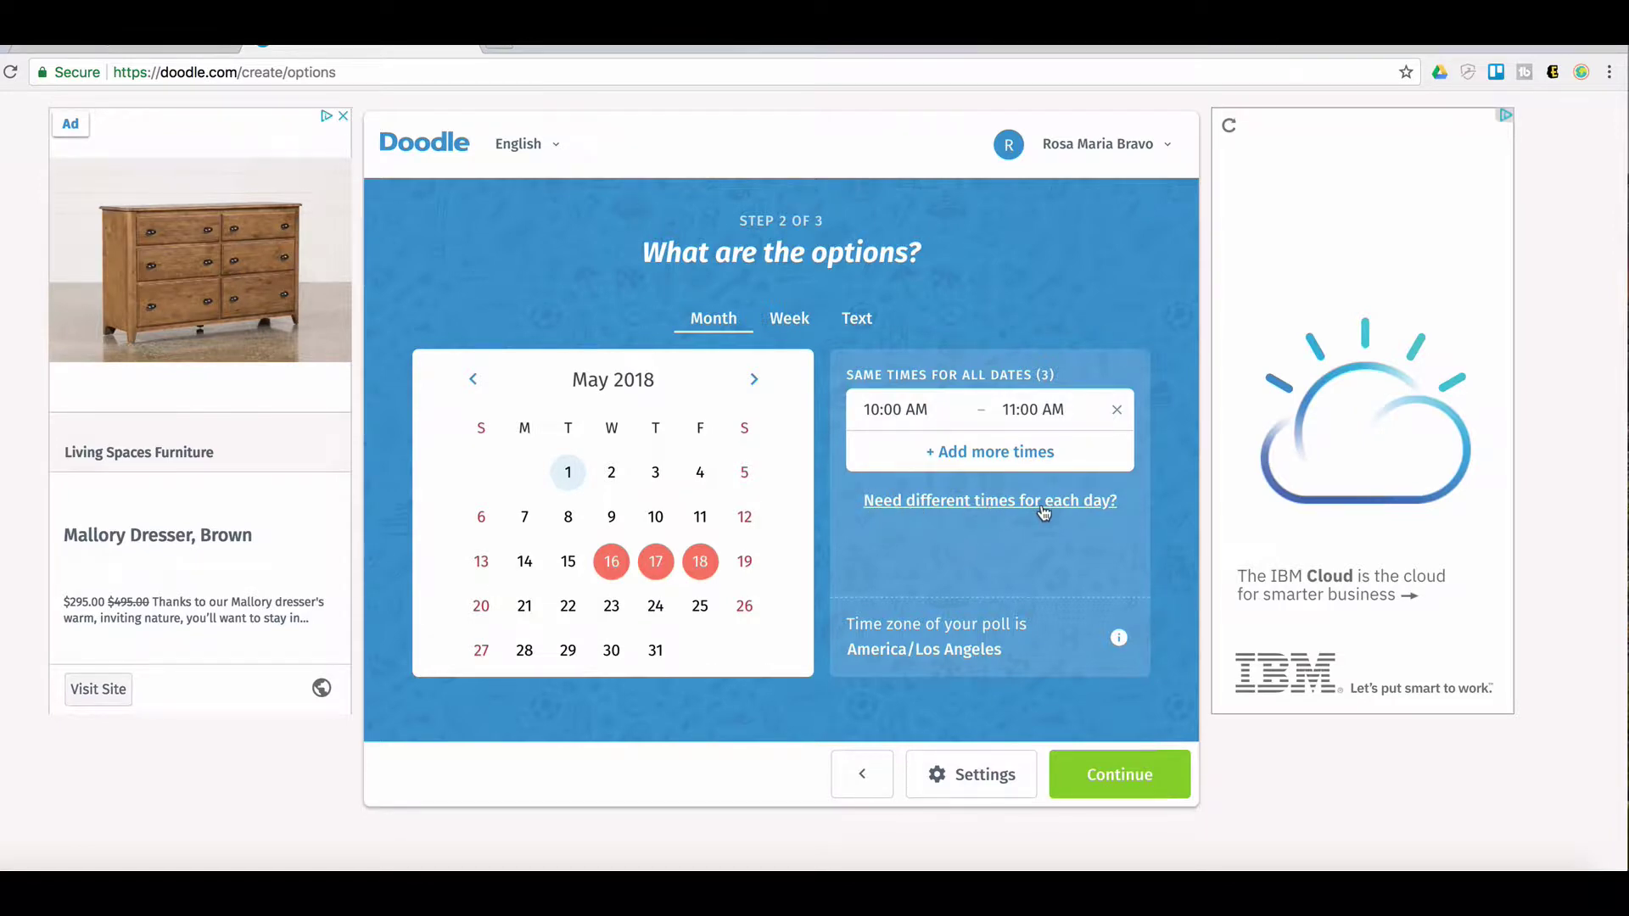
Switch to per-day times and add an 11:00 AM – 12:00 PM slot to May 17
{"action": "left_click", "coordinate": [946, 503]}
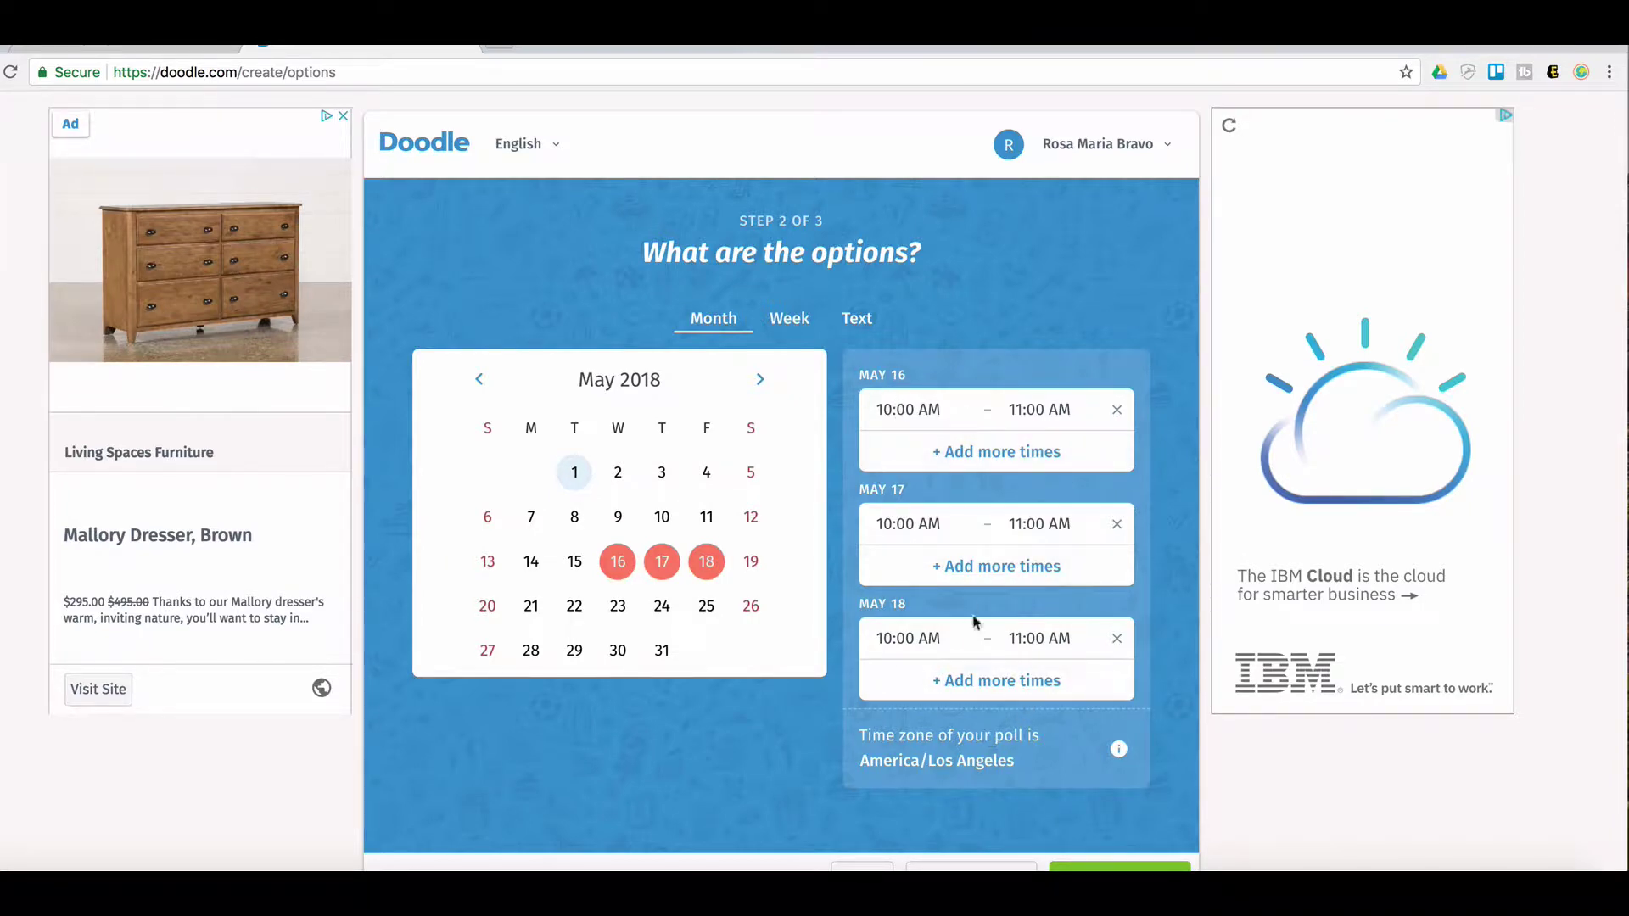
{"action": "left_click", "coordinate": [972, 570]}
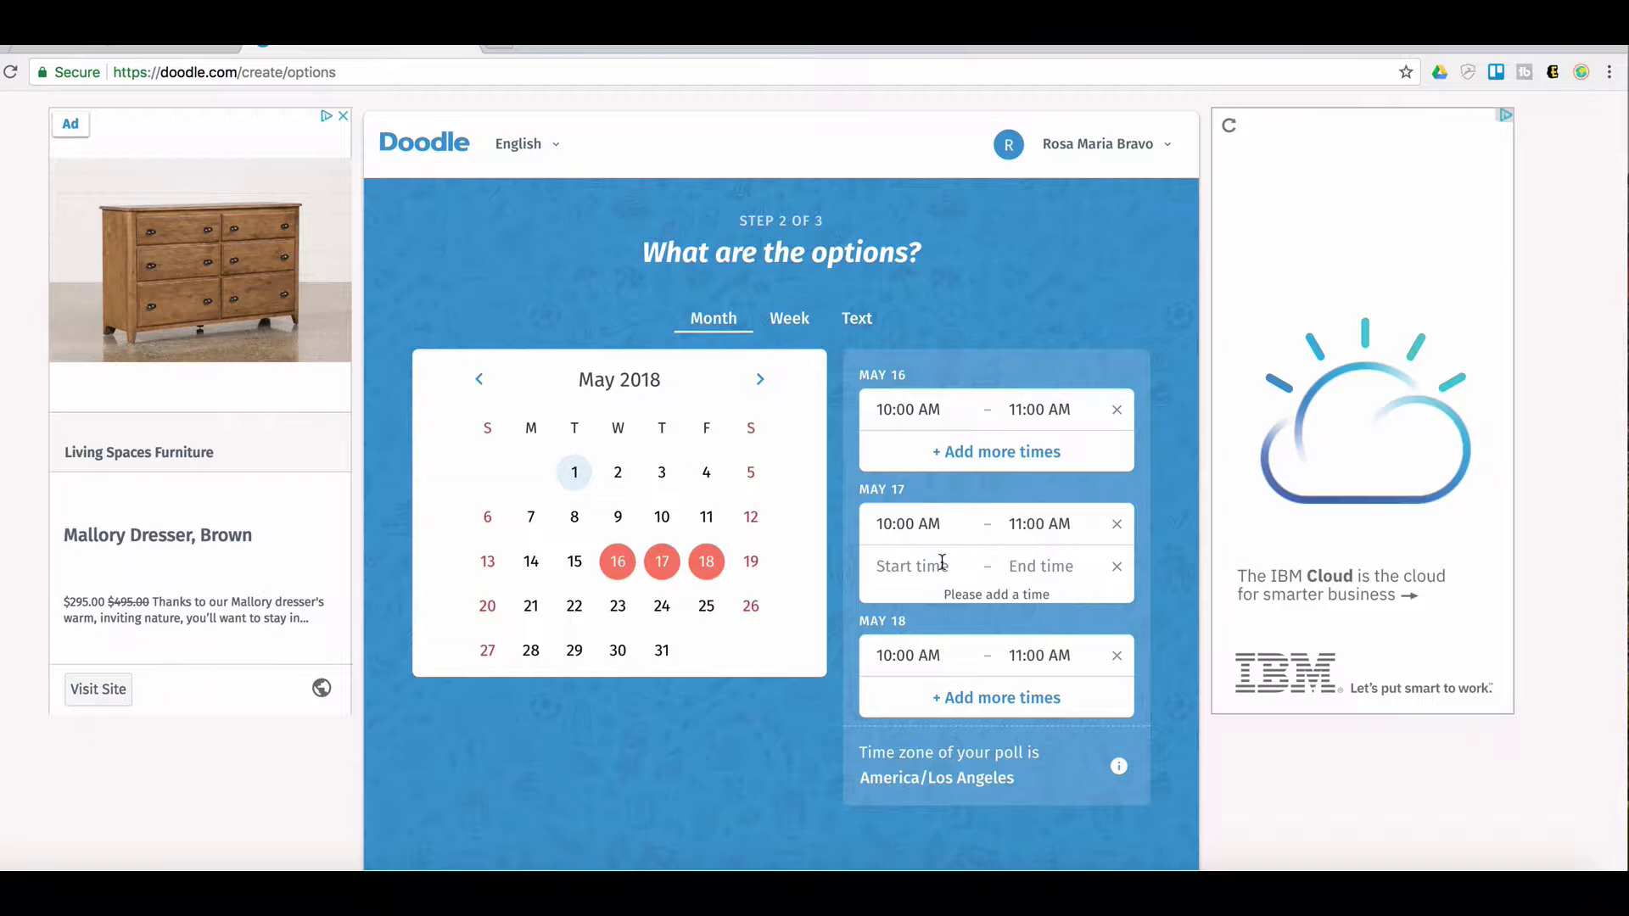
{"action": "left_click", "coordinate": [940, 563]}
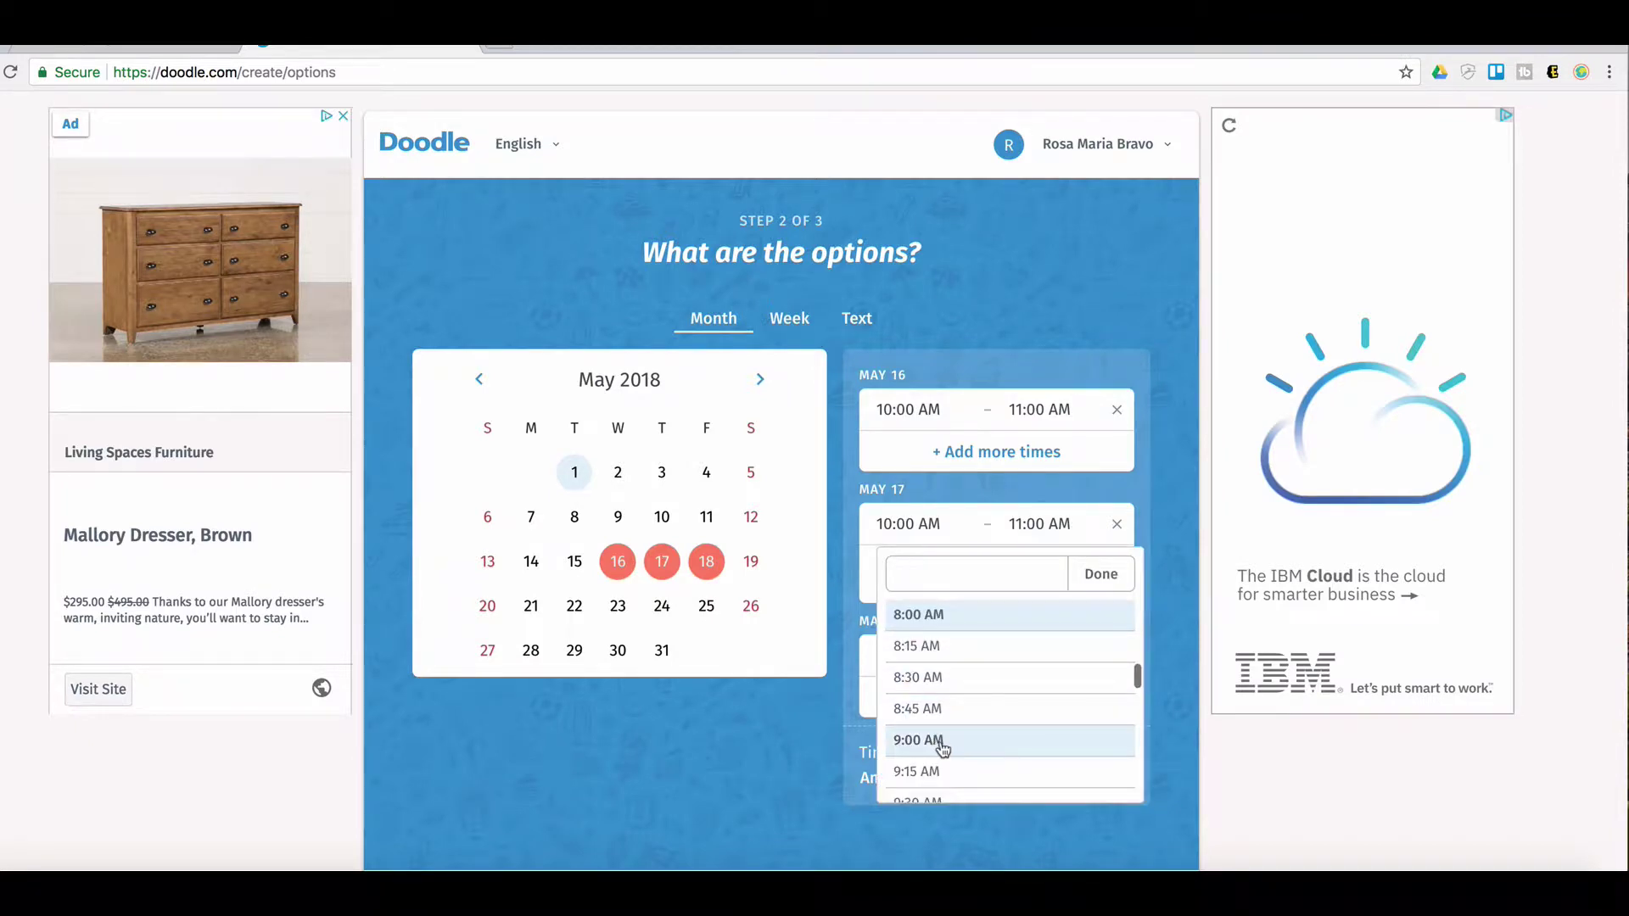
{"action": "type", "text": "11"}
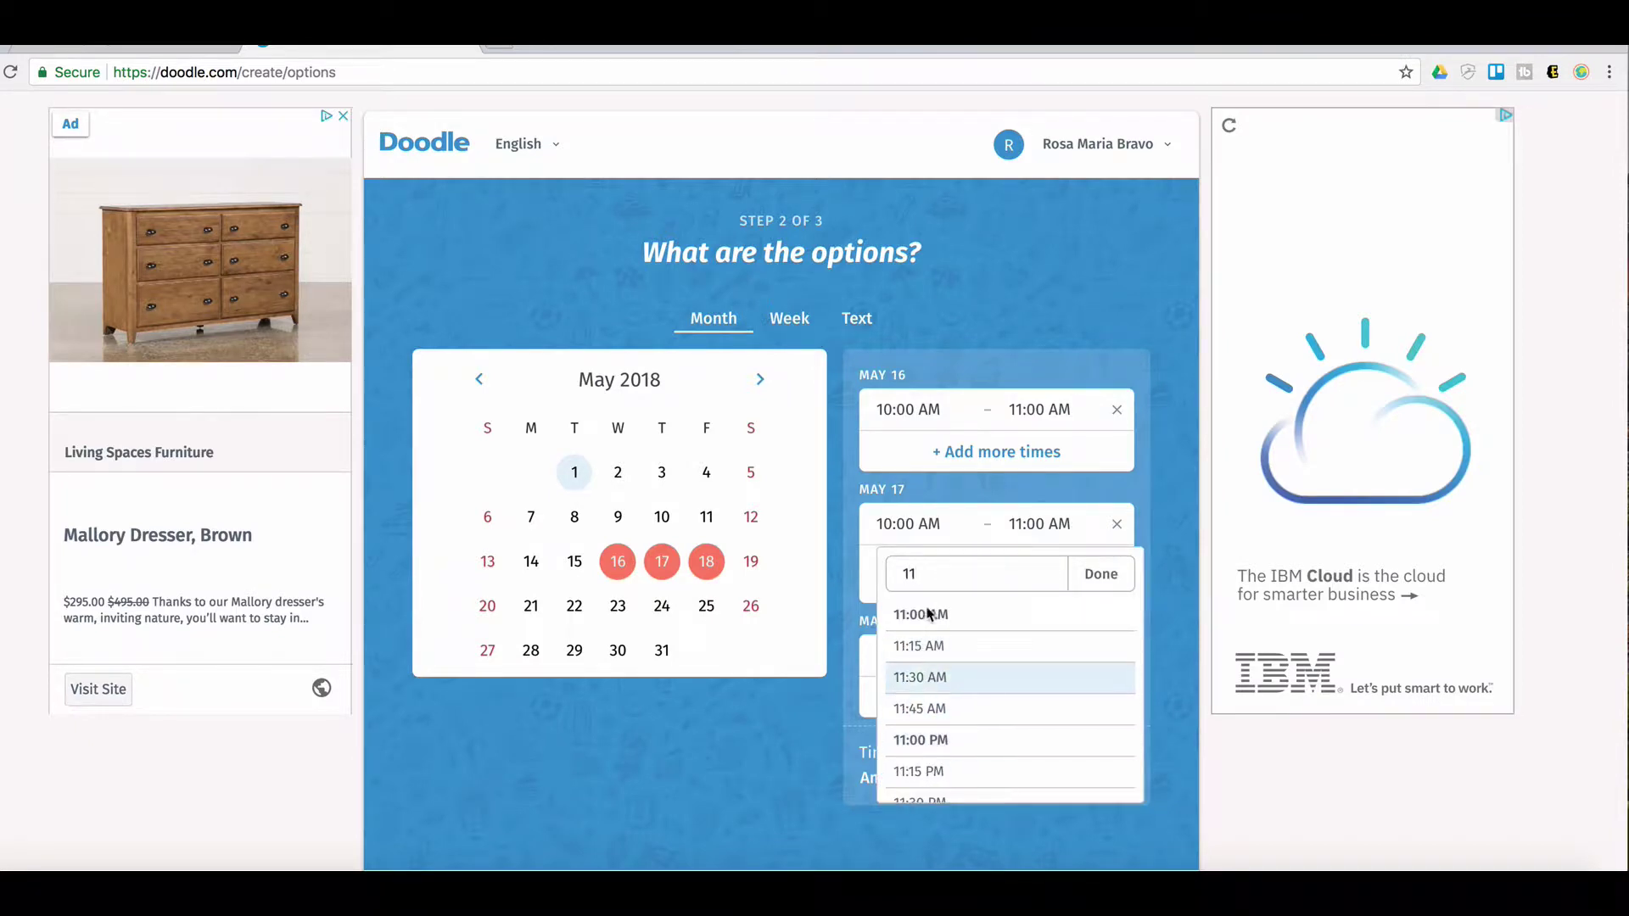
{"action": "left_click", "coordinate": [925, 614]}
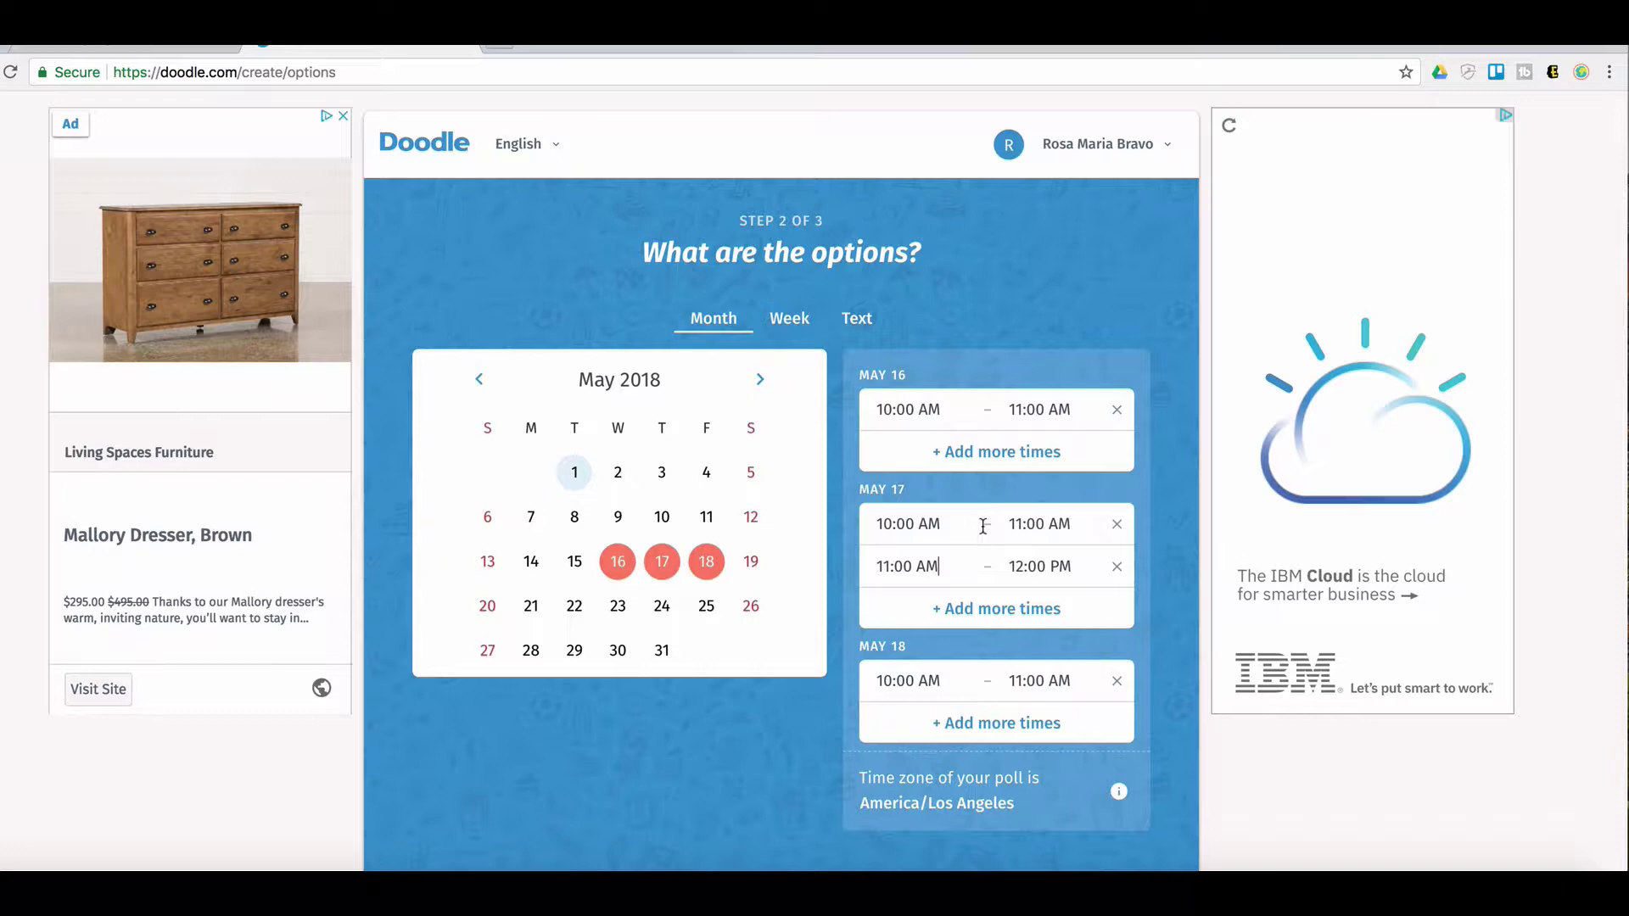
Add a 2:00 PM – 3:00 PM slot to May 18
{"action": "left_click", "coordinate": [959, 728]}
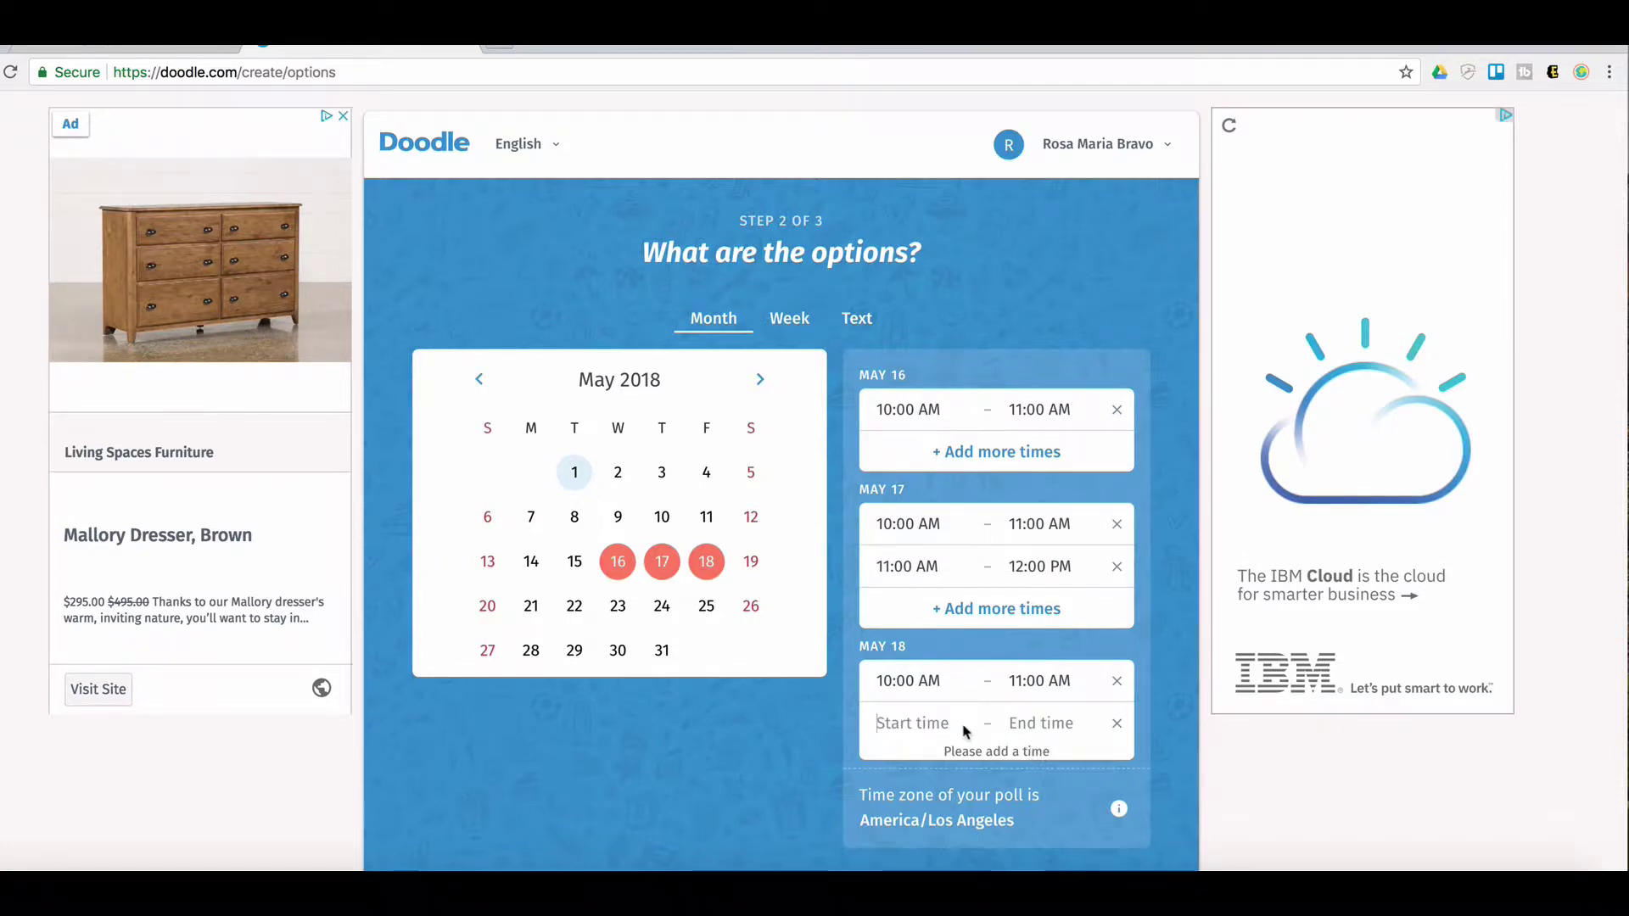
{"action": "left_click", "coordinate": [905, 721]}
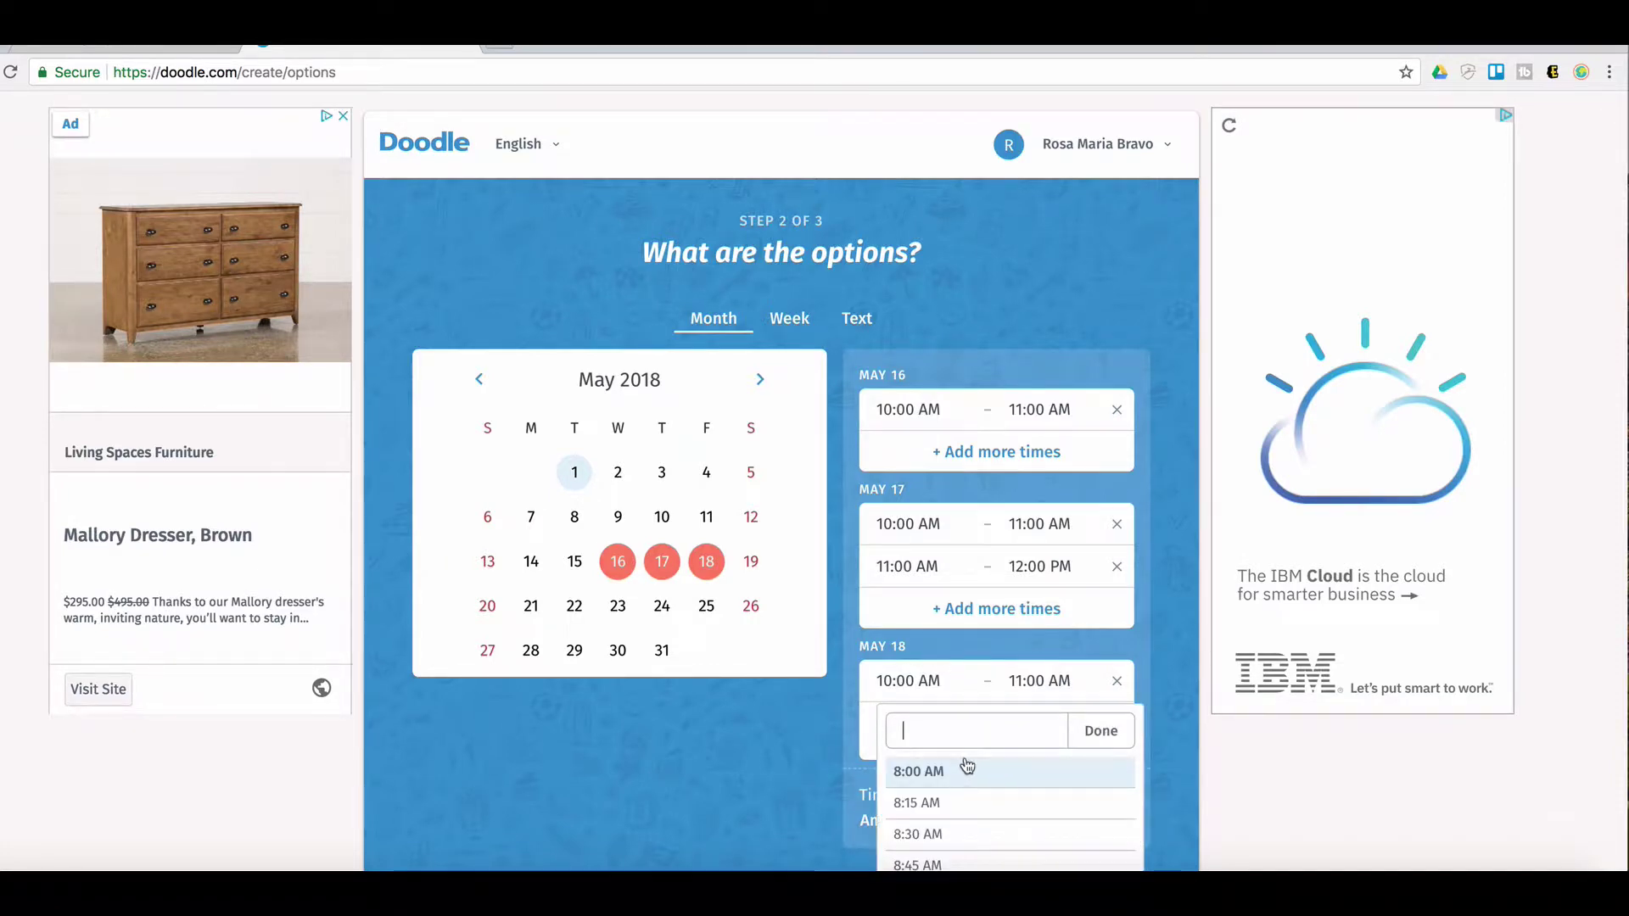
{"action": "type", "text": "2"}
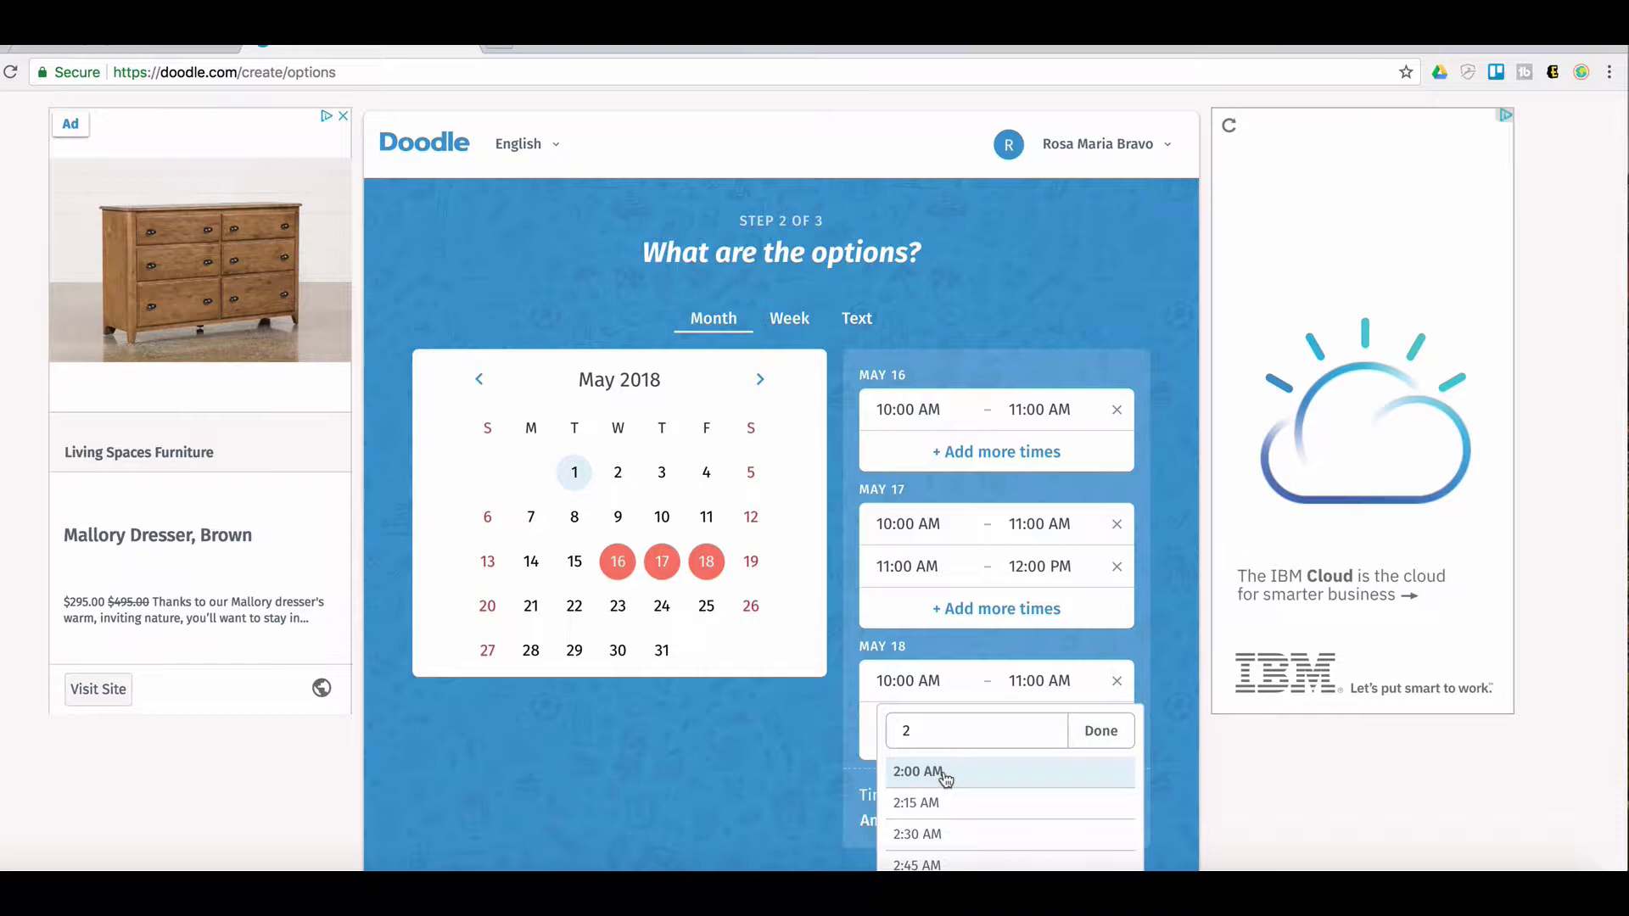
{"action": "type", "text": "p"}
{"action": "left_click", "coordinate": [942, 774]}
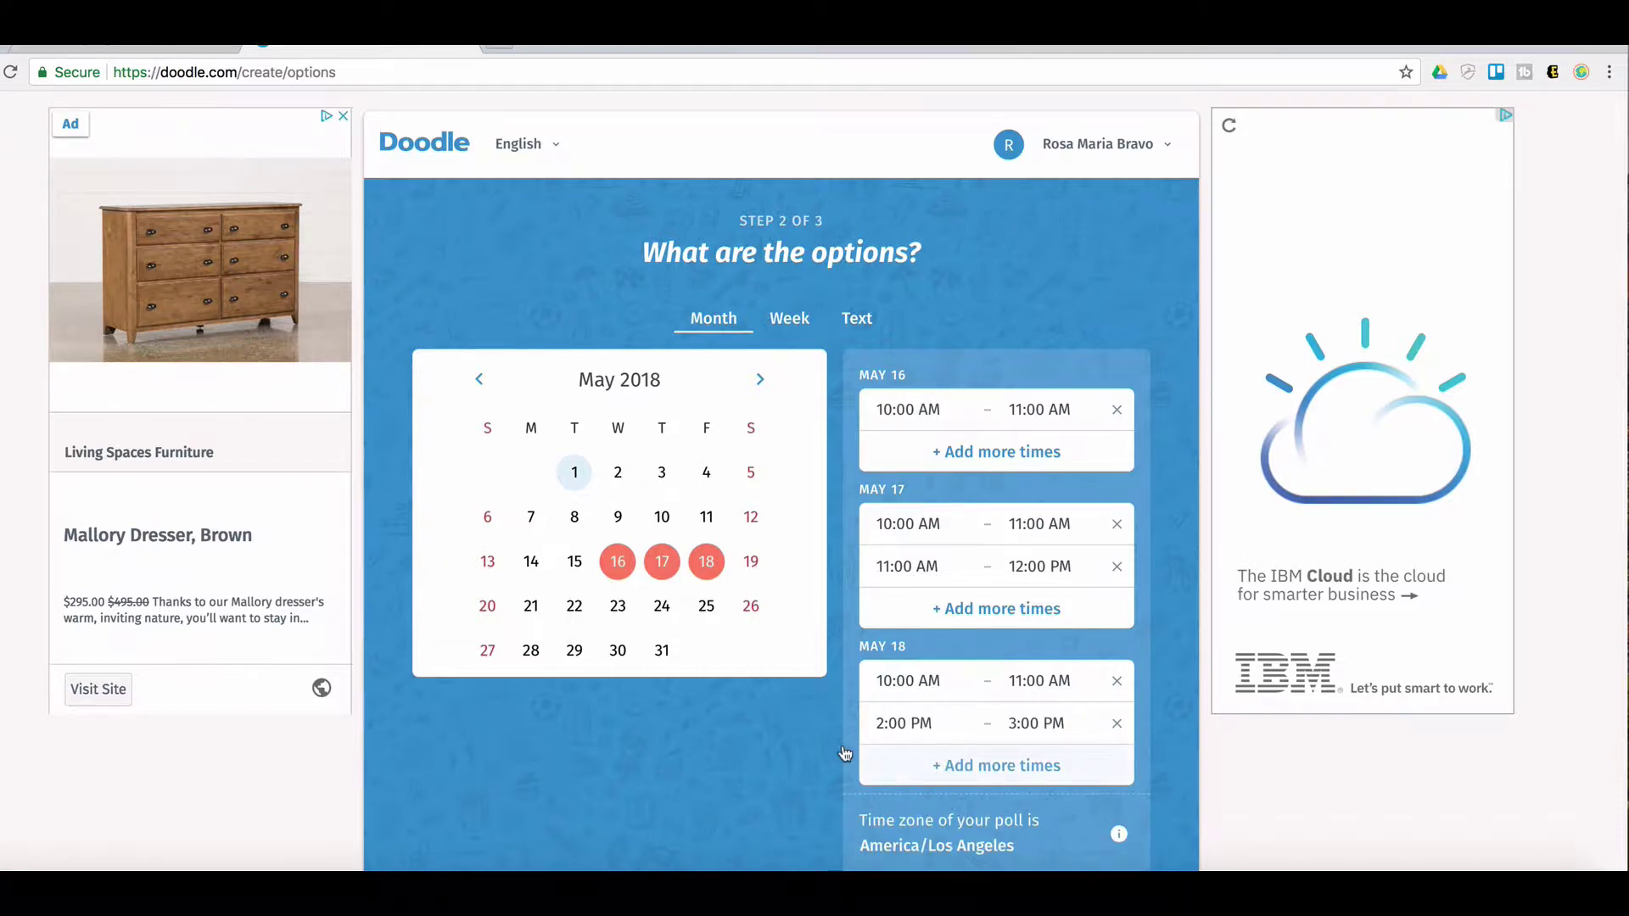
{"action": "scroll", "coordinate": [757, 743], "scroll_direction": "down", "scroll_amount": 2}
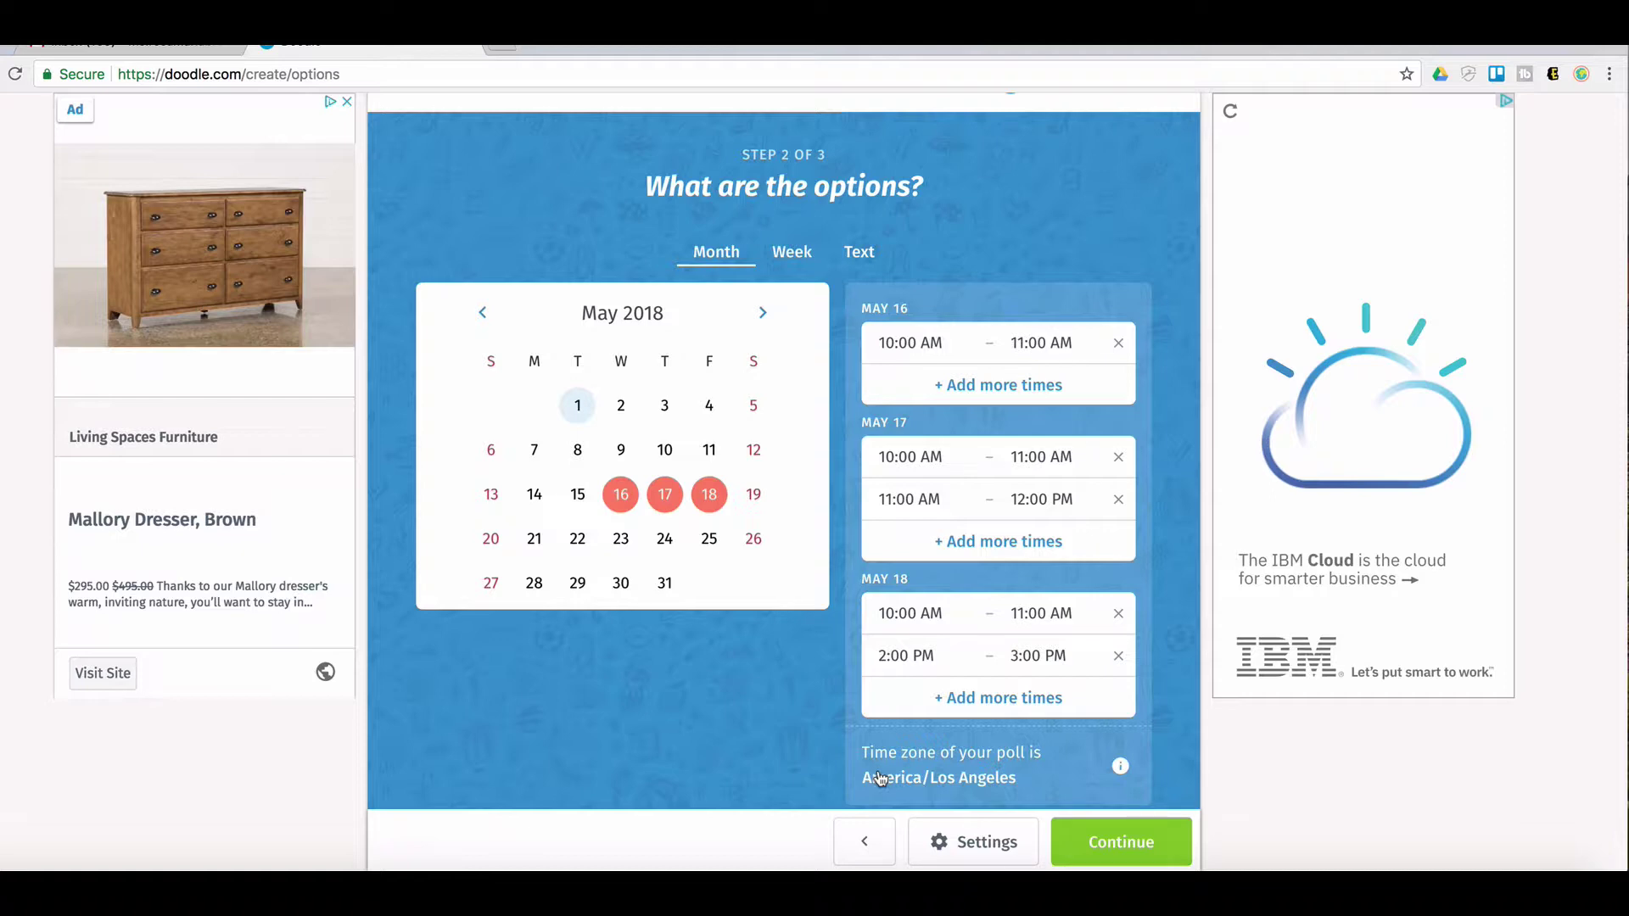
{"action": "left_click", "coordinate": [949, 779]}
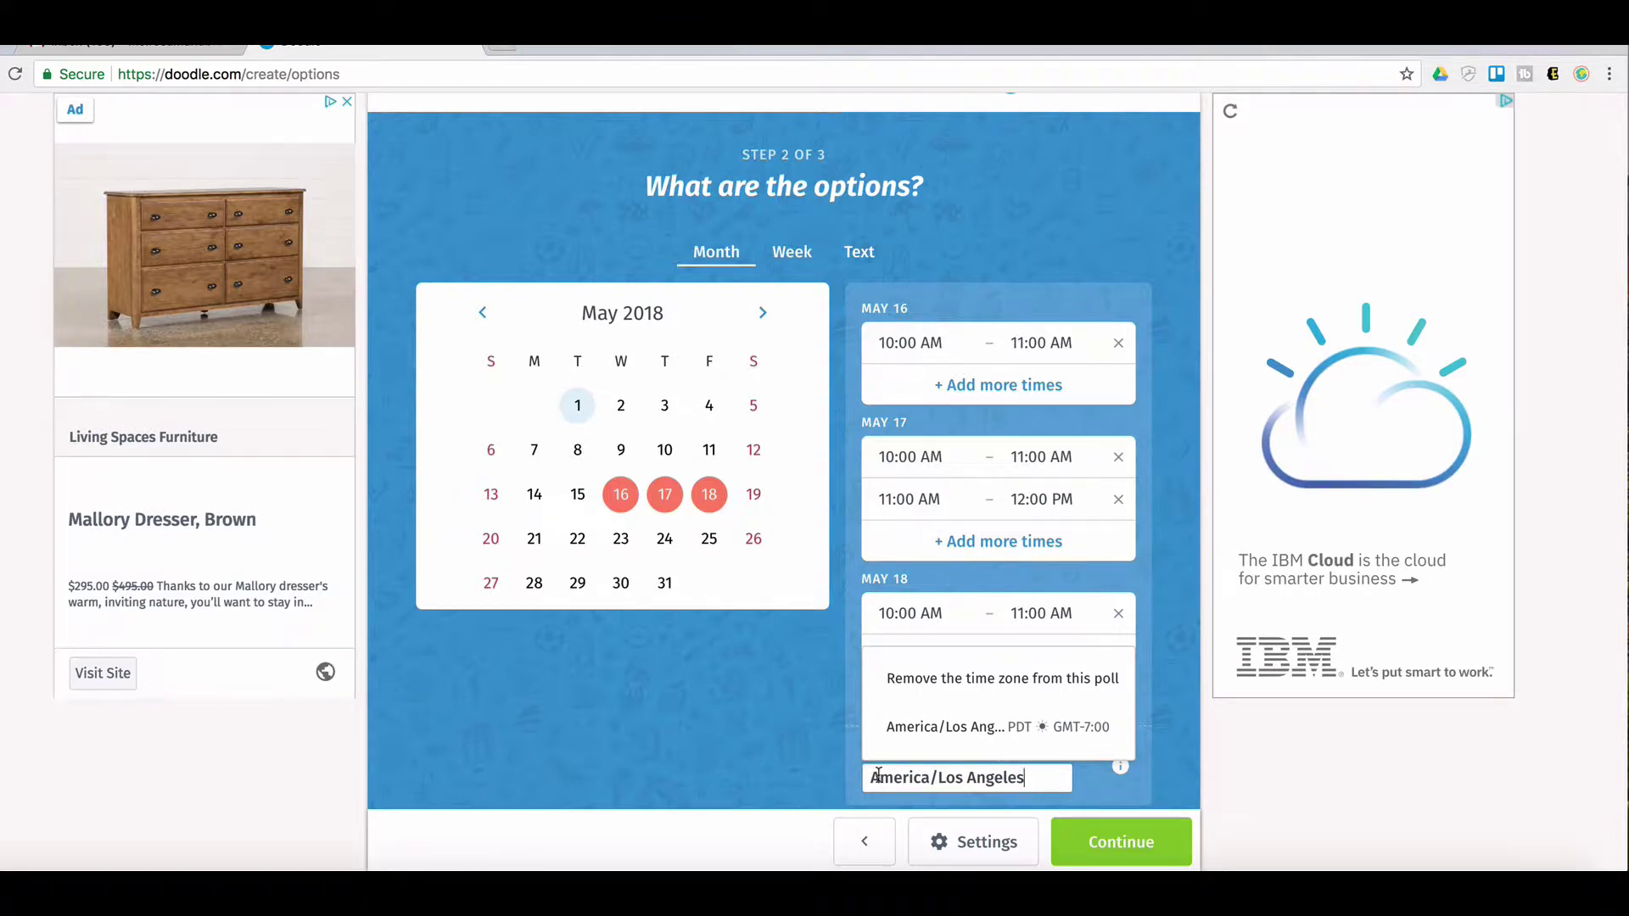
{"action": "left_click", "coordinate": [779, 771]}
{"action": "left_click", "coordinate": [934, 778]}
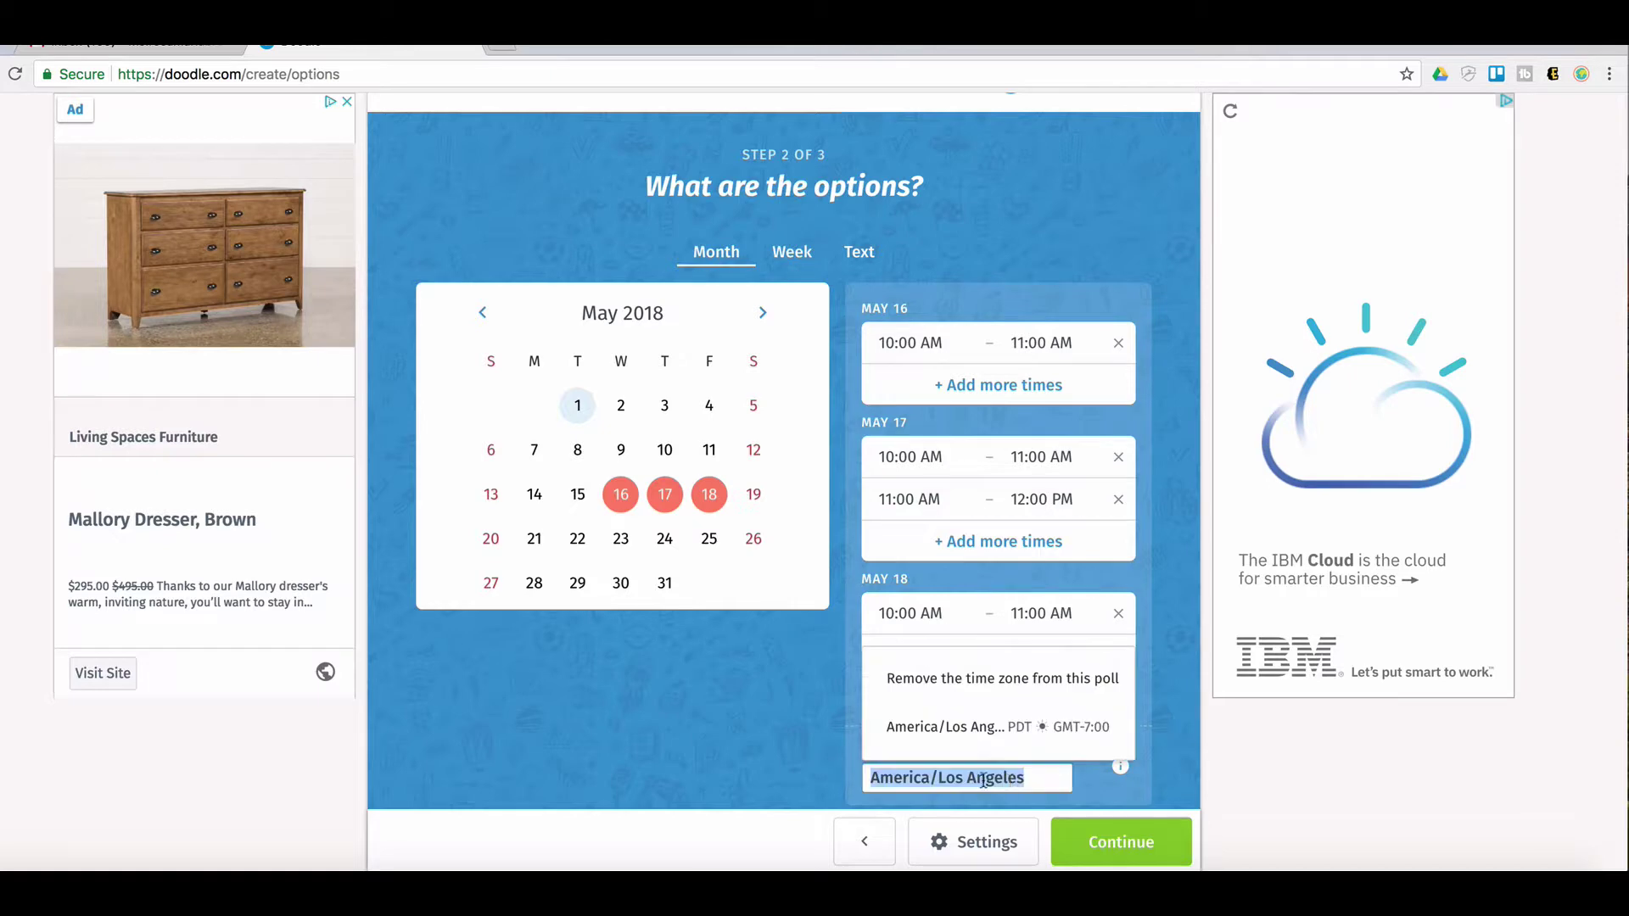
{"action": "left_click", "coordinate": [1036, 778]}
{"action": "left_click_drag", "start_coordinate": [1035, 778], "coordinate": [940, 776]}
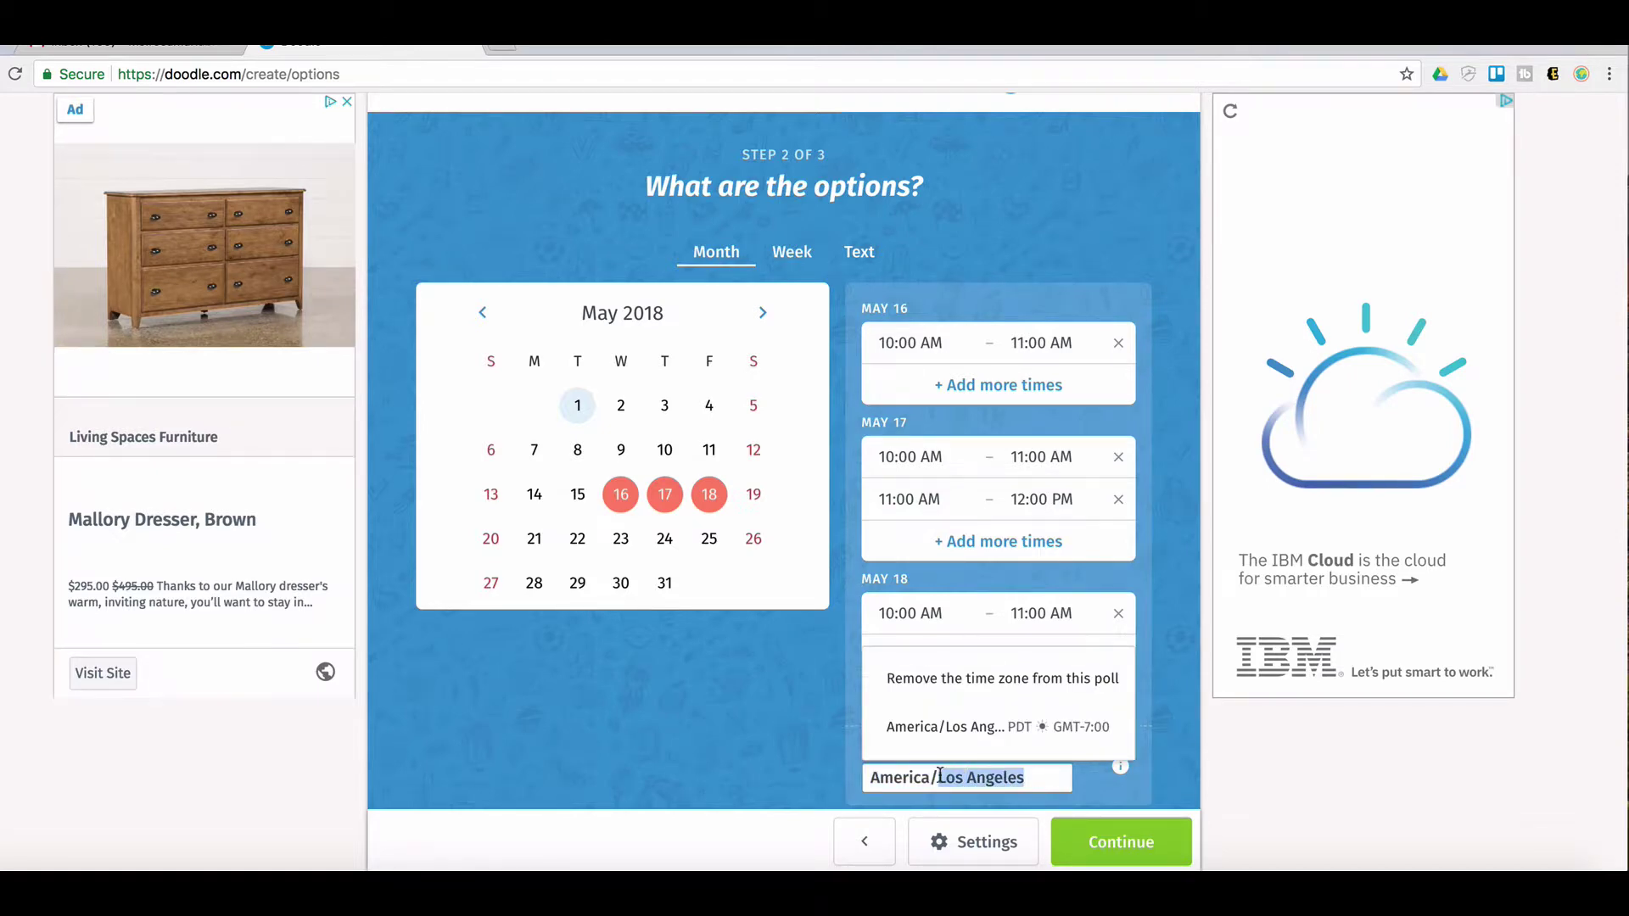
{"action": "left_click", "coordinate": [1037, 778]}
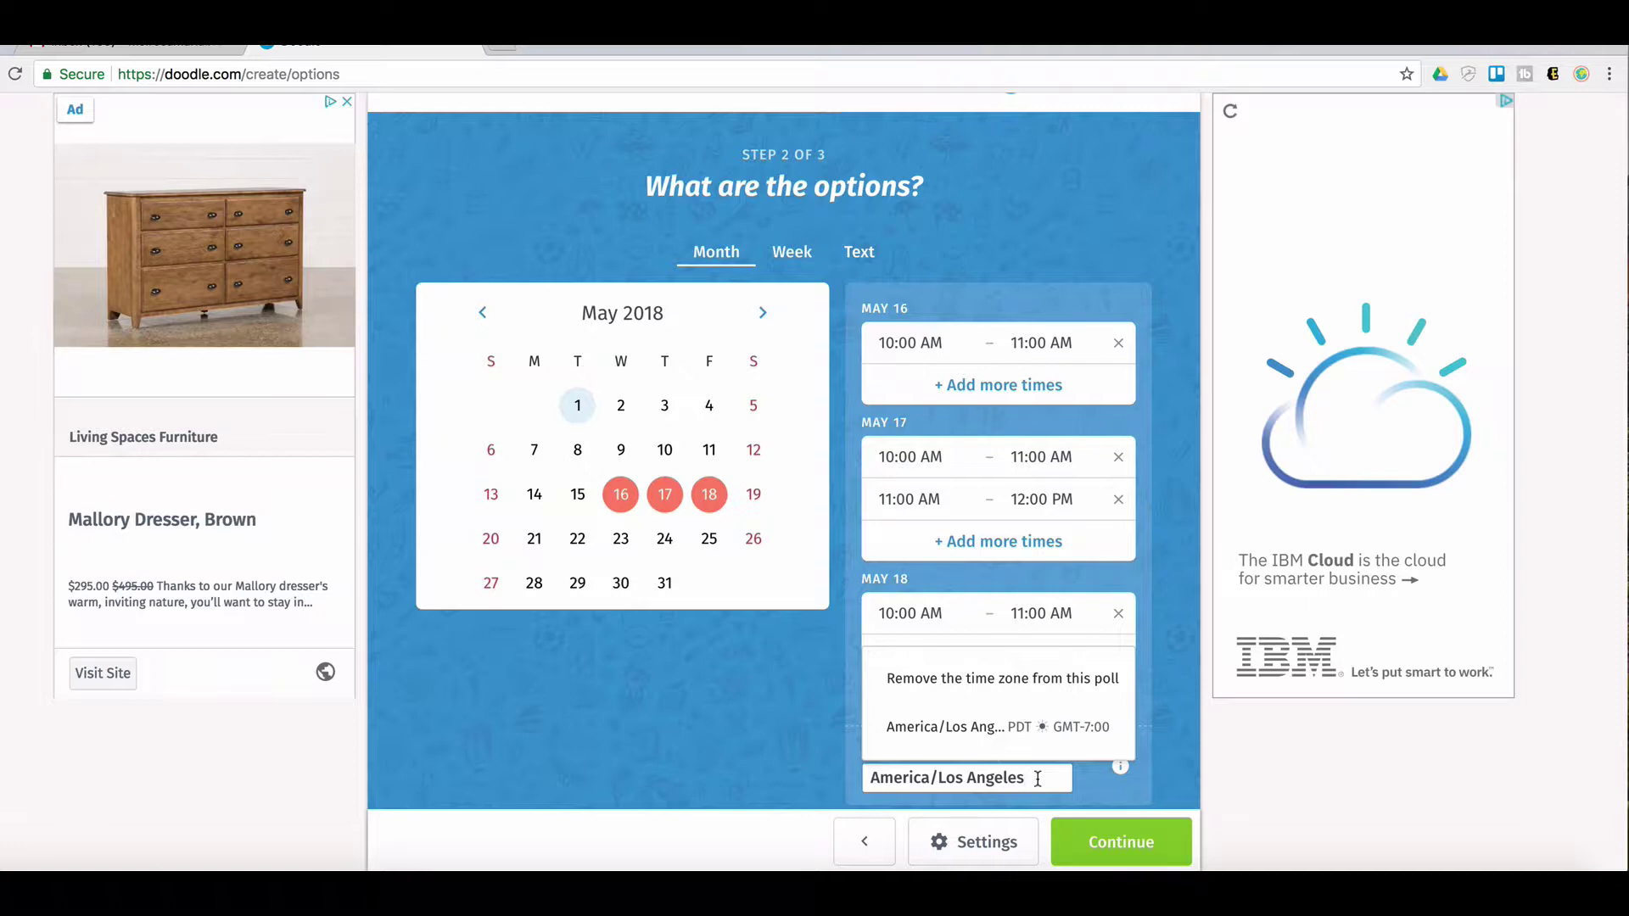
{"action": "left_click", "coordinate": [807, 767]}
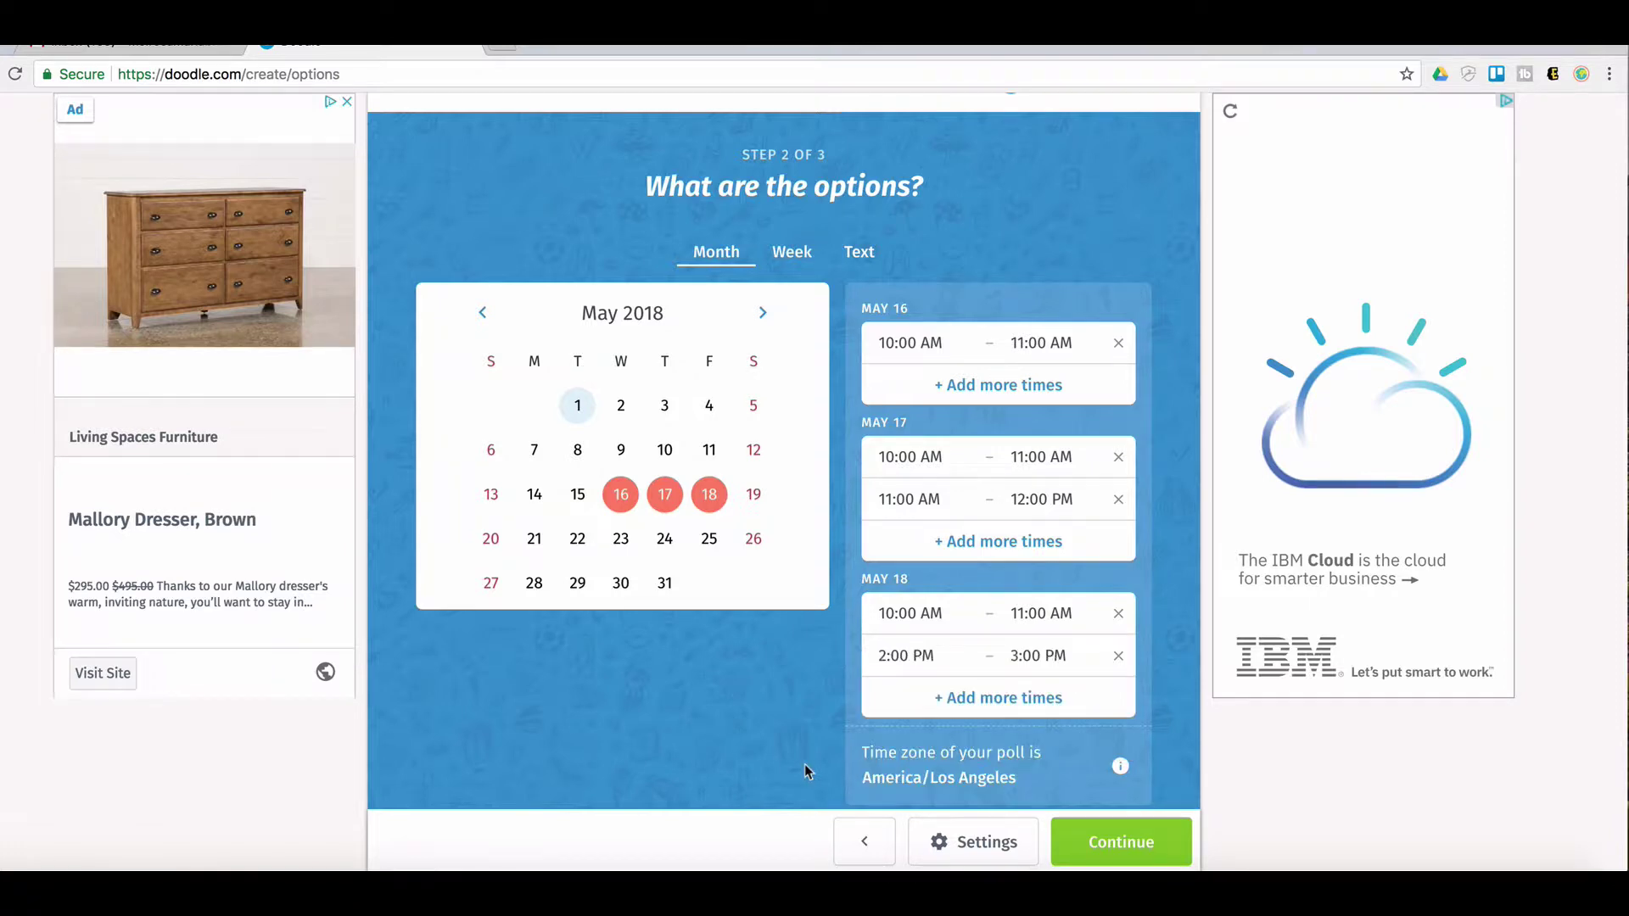
In the poll settings, limit the number of votes to 1 per option
{"action": "left_click", "coordinate": [970, 842]}
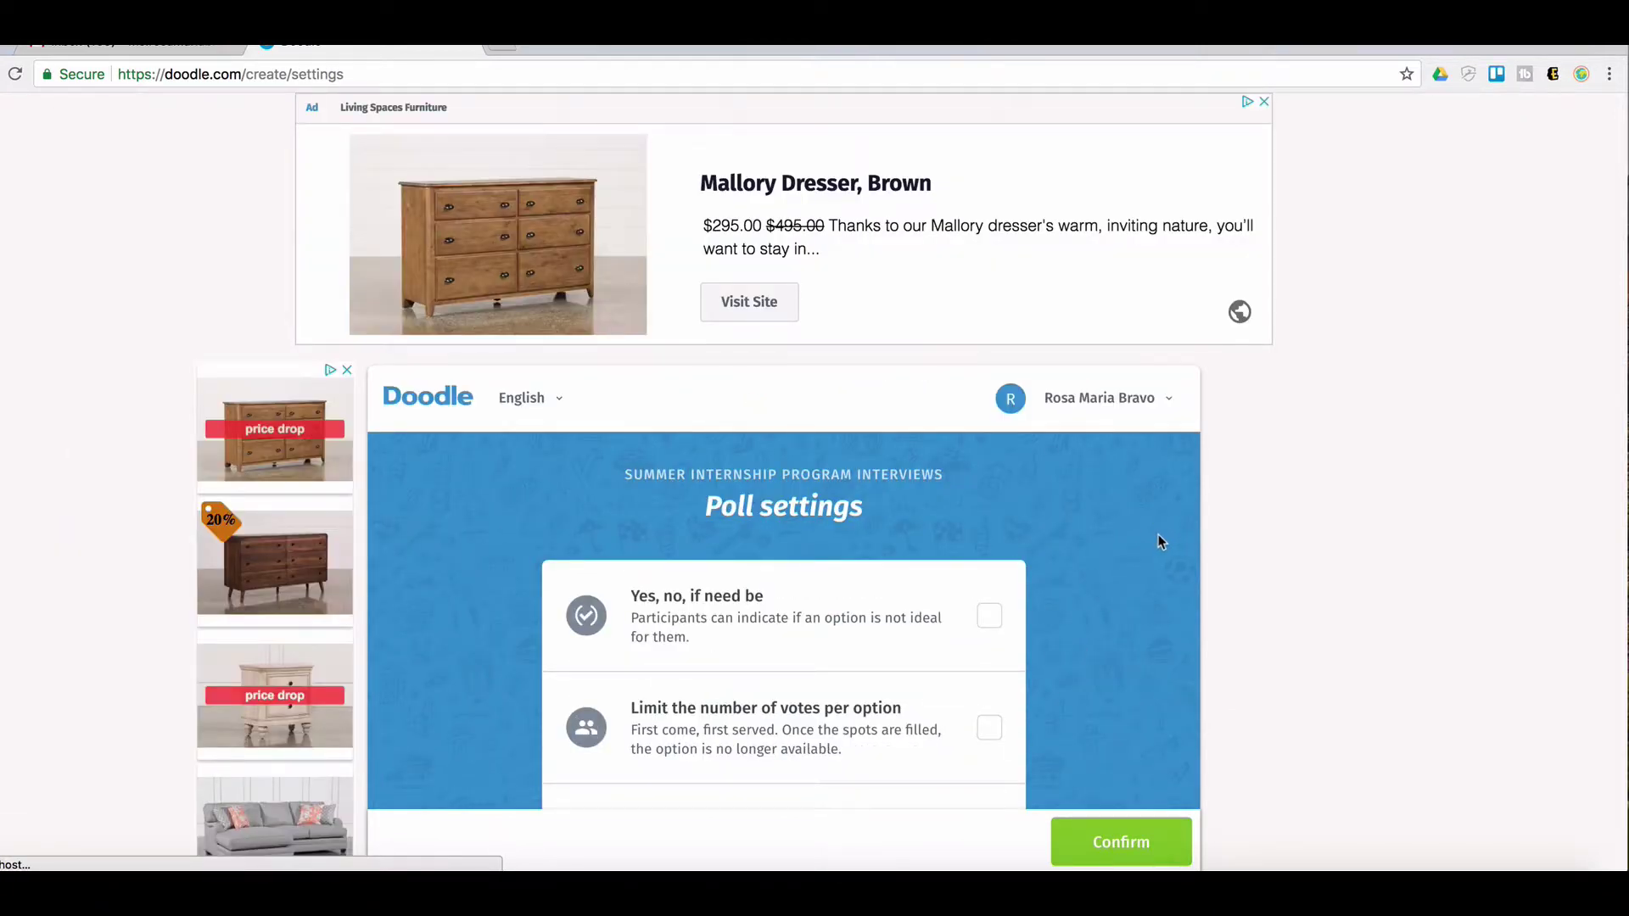
{"action": "scroll", "coordinate": [1157, 533], "scroll_direction": "down", "scroll_amount": 1}
{"action": "scroll", "coordinate": [1149, 538], "scroll_direction": "down", "scroll_amount": 2}
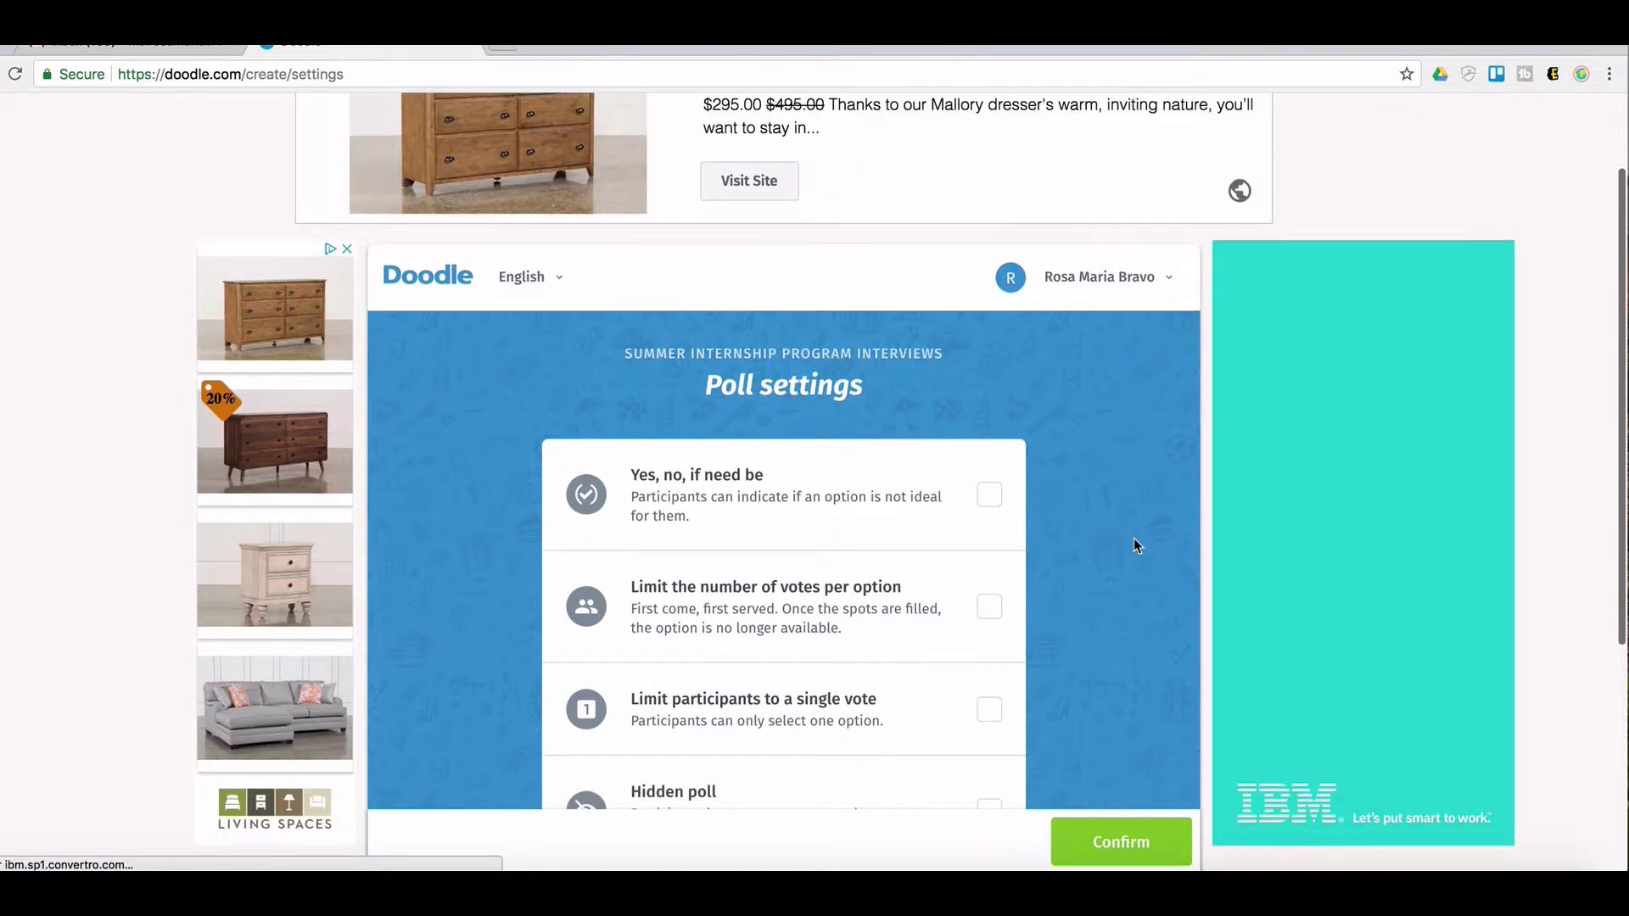
{"action": "scroll", "coordinate": [1129, 543], "scroll_direction": "down", "scroll_amount": 5}
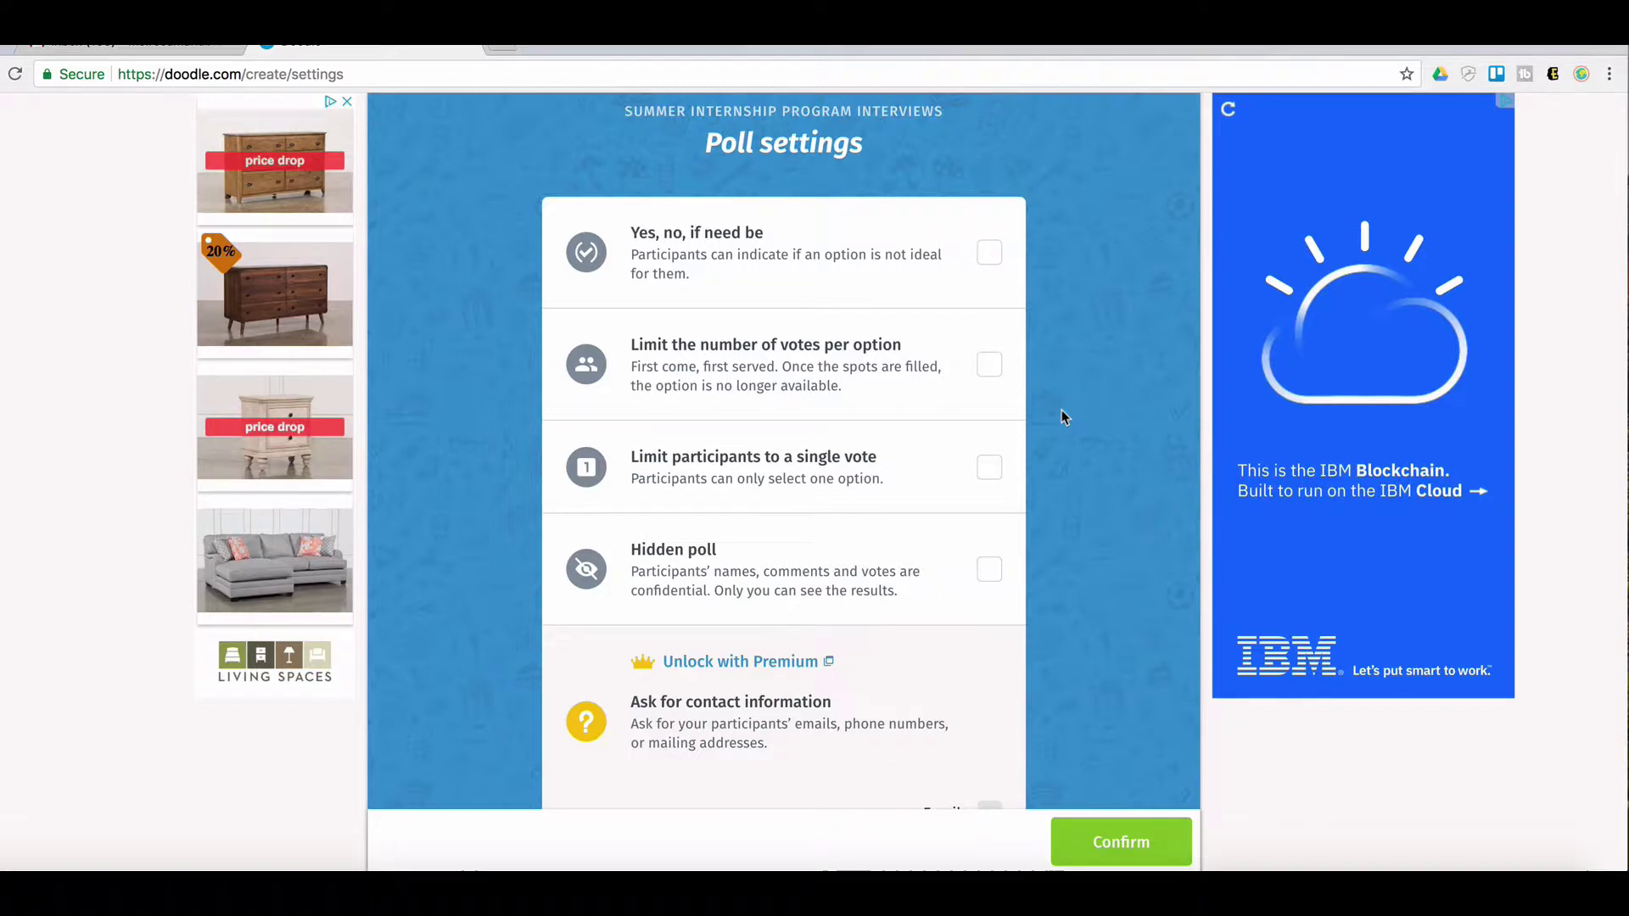
{"action": "left_click", "coordinate": [988, 375]}
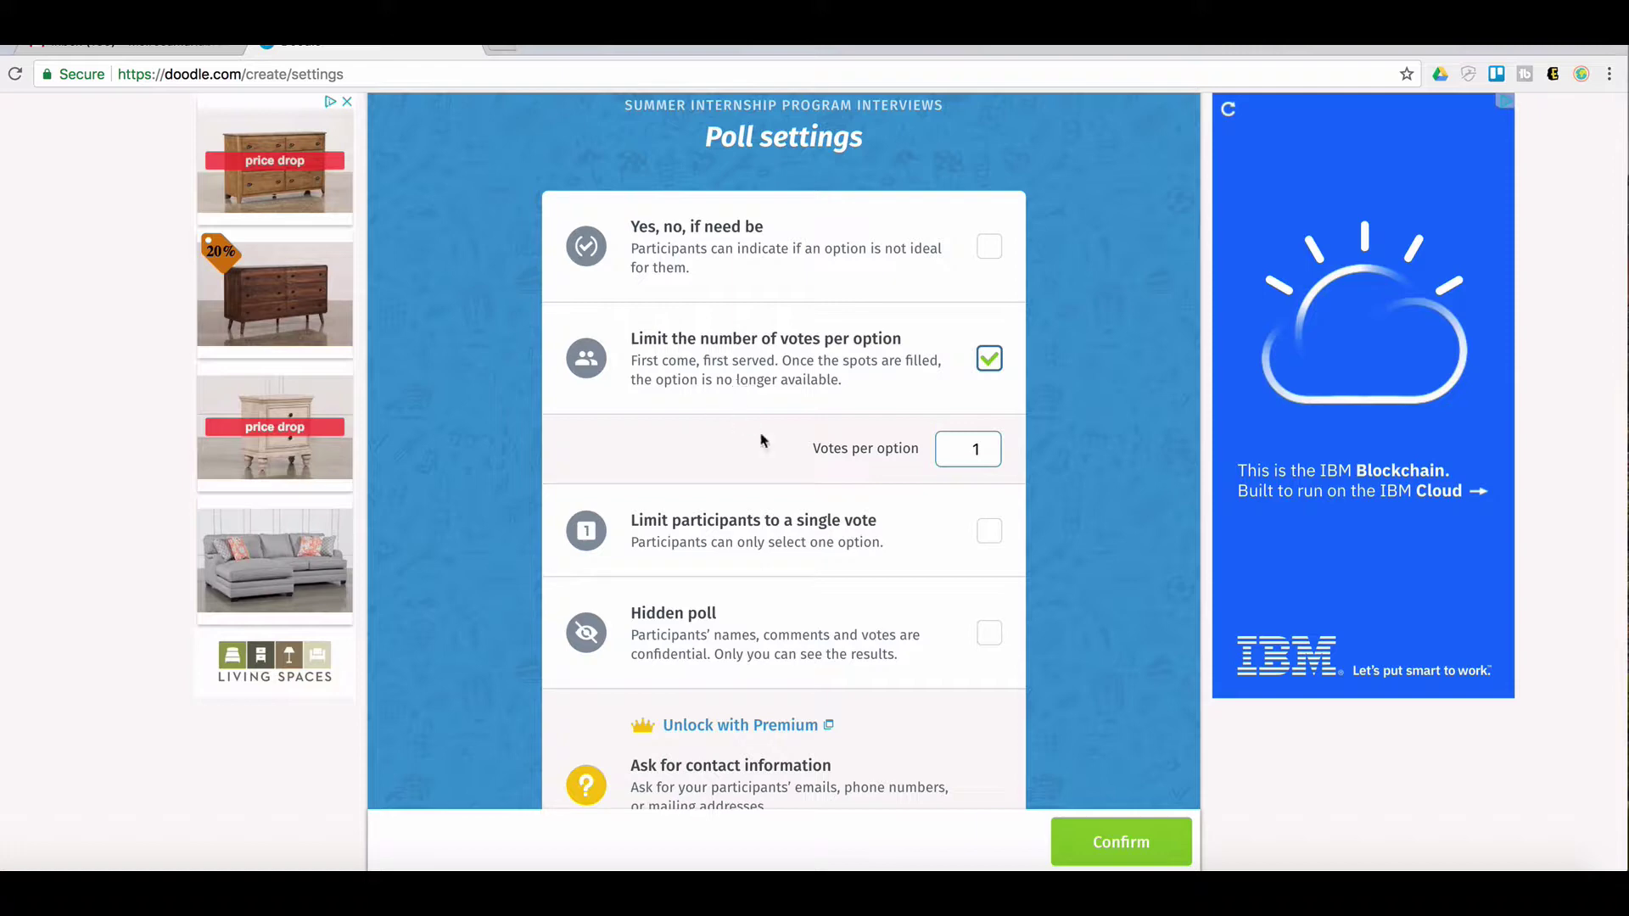
Turn on Hidden poll, review the settings and confirm them
{"action": "left_click", "coordinate": [992, 634]}
{"action": "left_click", "coordinate": [1117, 654]}
{"action": "scroll", "coordinate": [1116, 660], "scroll_direction": "down", "scroll_amount": 1}
{"action": "scroll", "coordinate": [1103, 654], "scroll_direction": "down", "scroll_amount": 1}
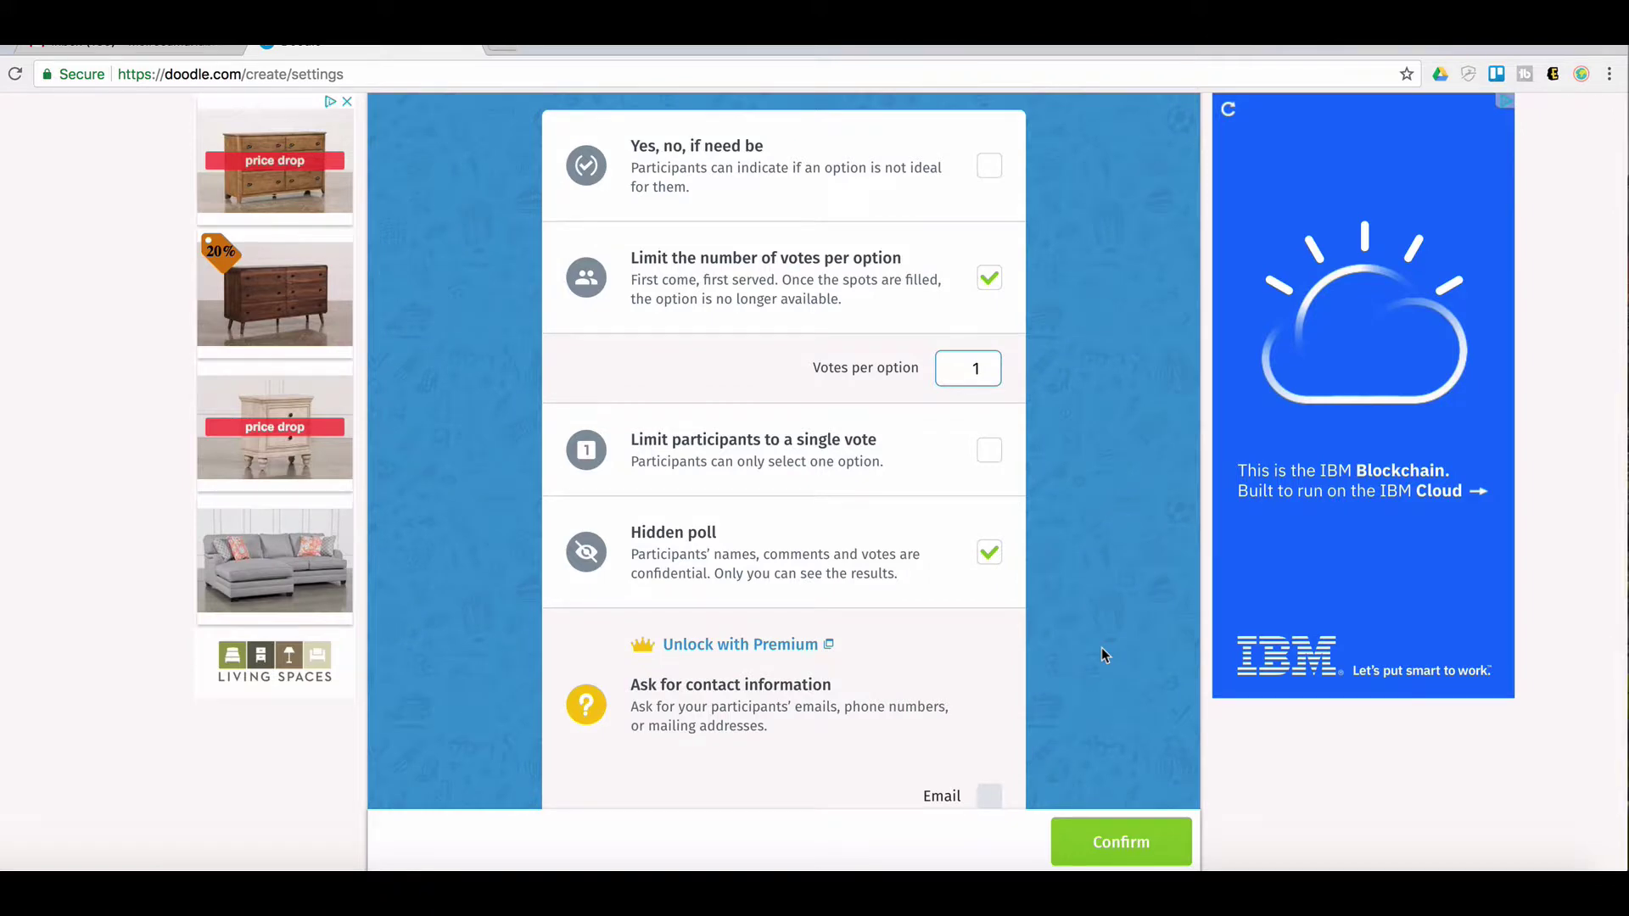
{"action": "scroll", "coordinate": [1102, 648], "scroll_direction": "down", "scroll_amount": 2}
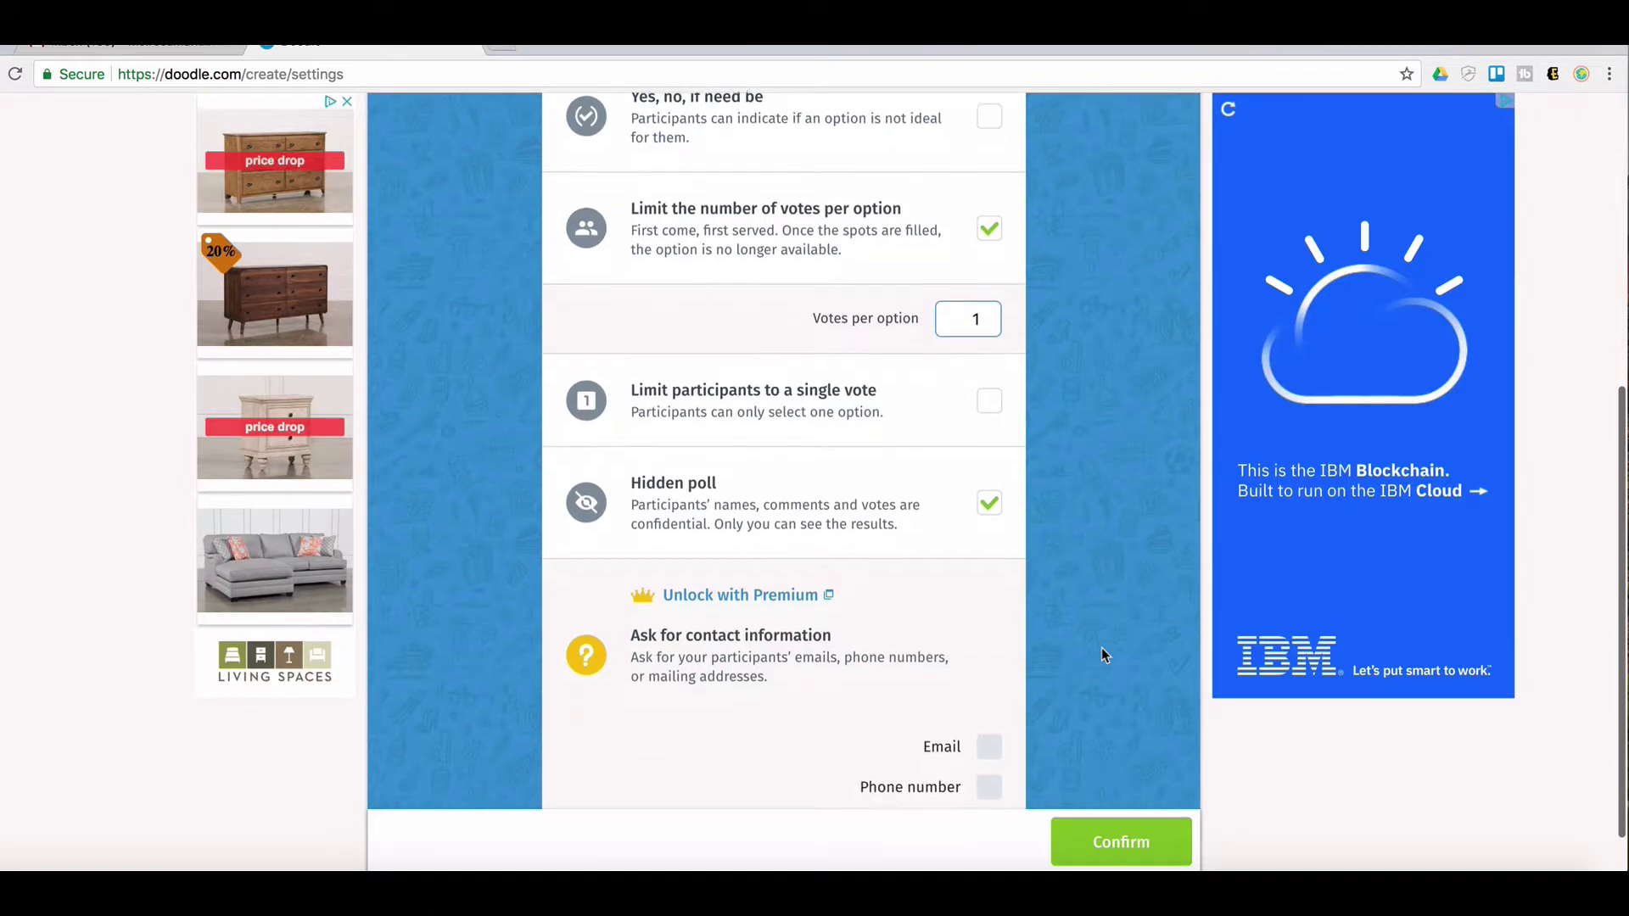
{"action": "scroll", "coordinate": [1095, 772], "scroll_direction": "up", "scroll_amount": 5}
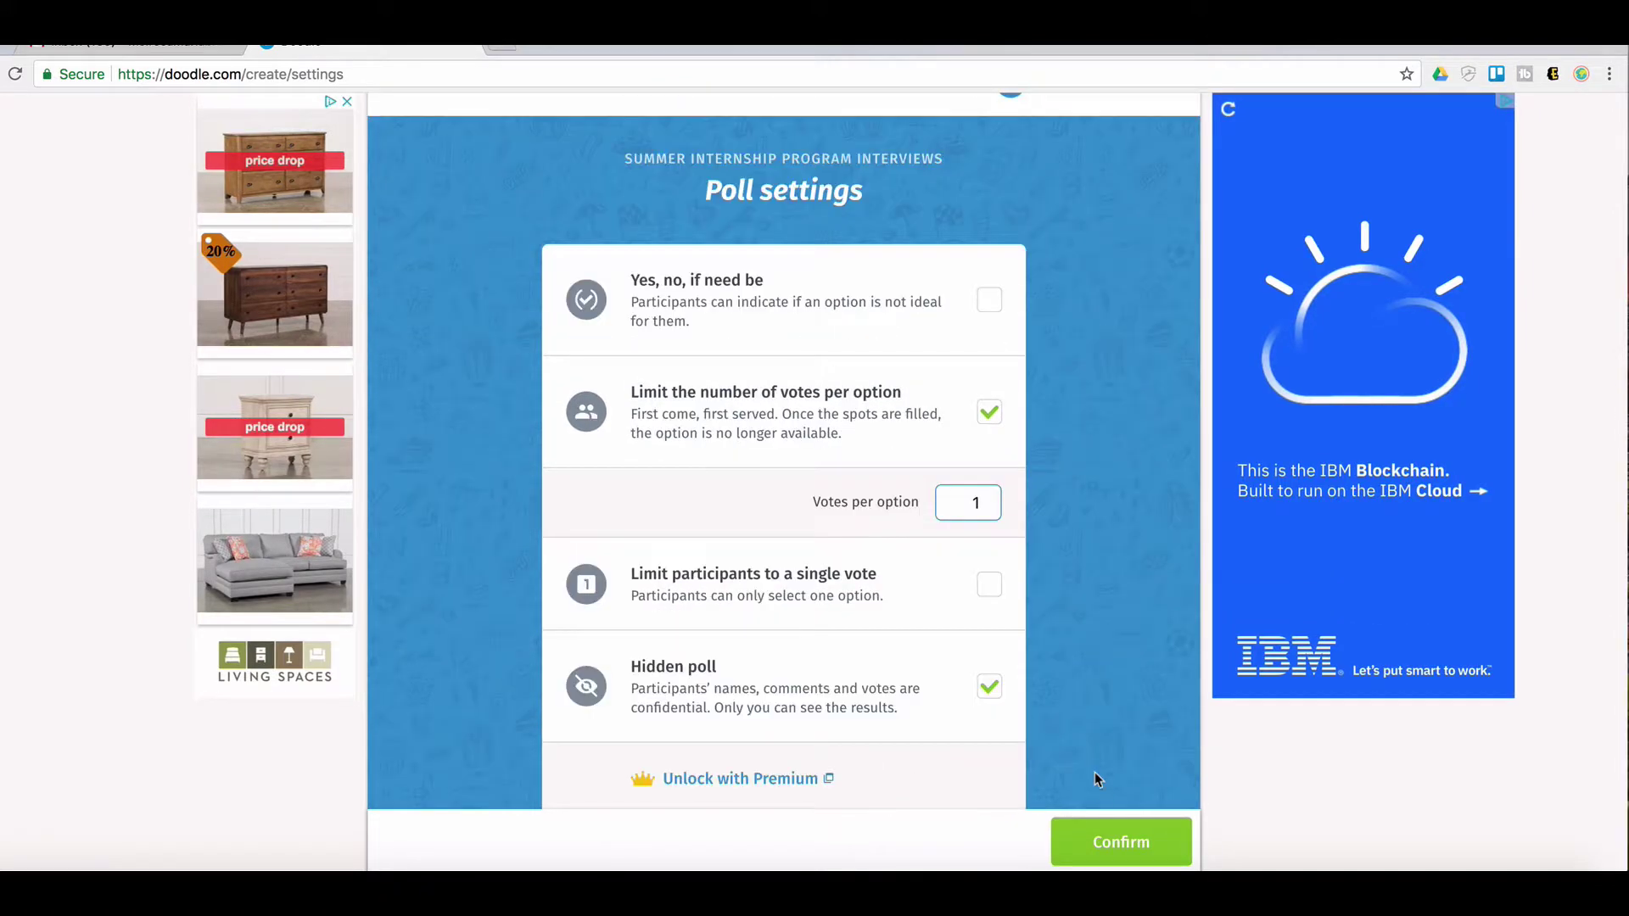
{"action": "left_click", "coordinate": [1111, 847]}
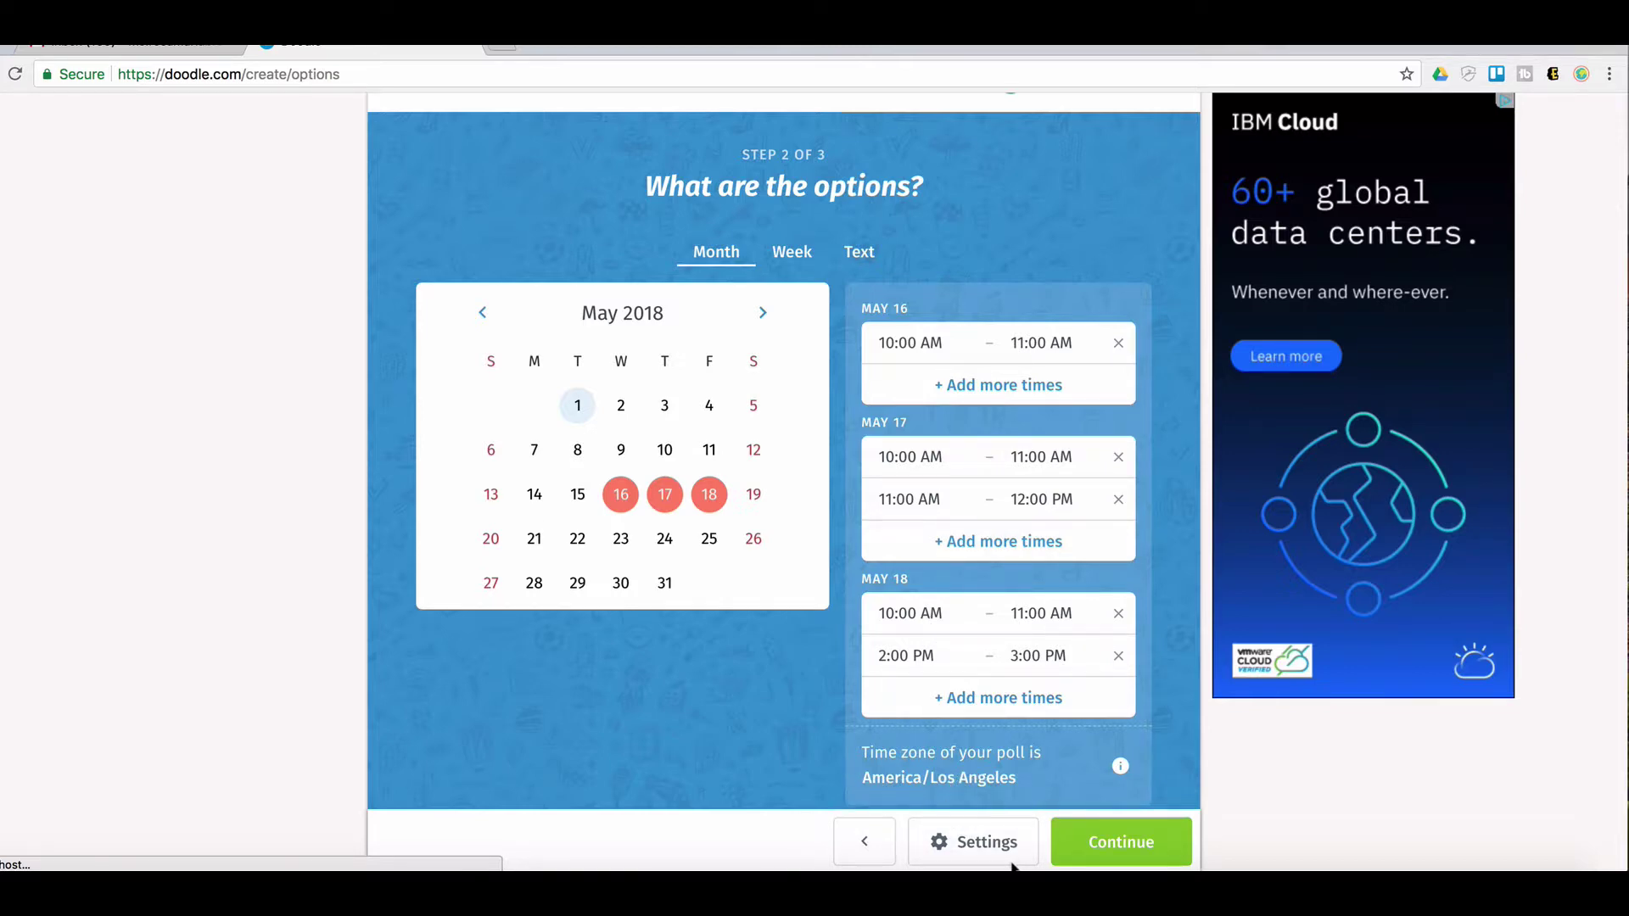
Continue to step 3 and finish creating the Summer Internship Program Interviews poll
{"action": "left_click", "coordinate": [1107, 854]}
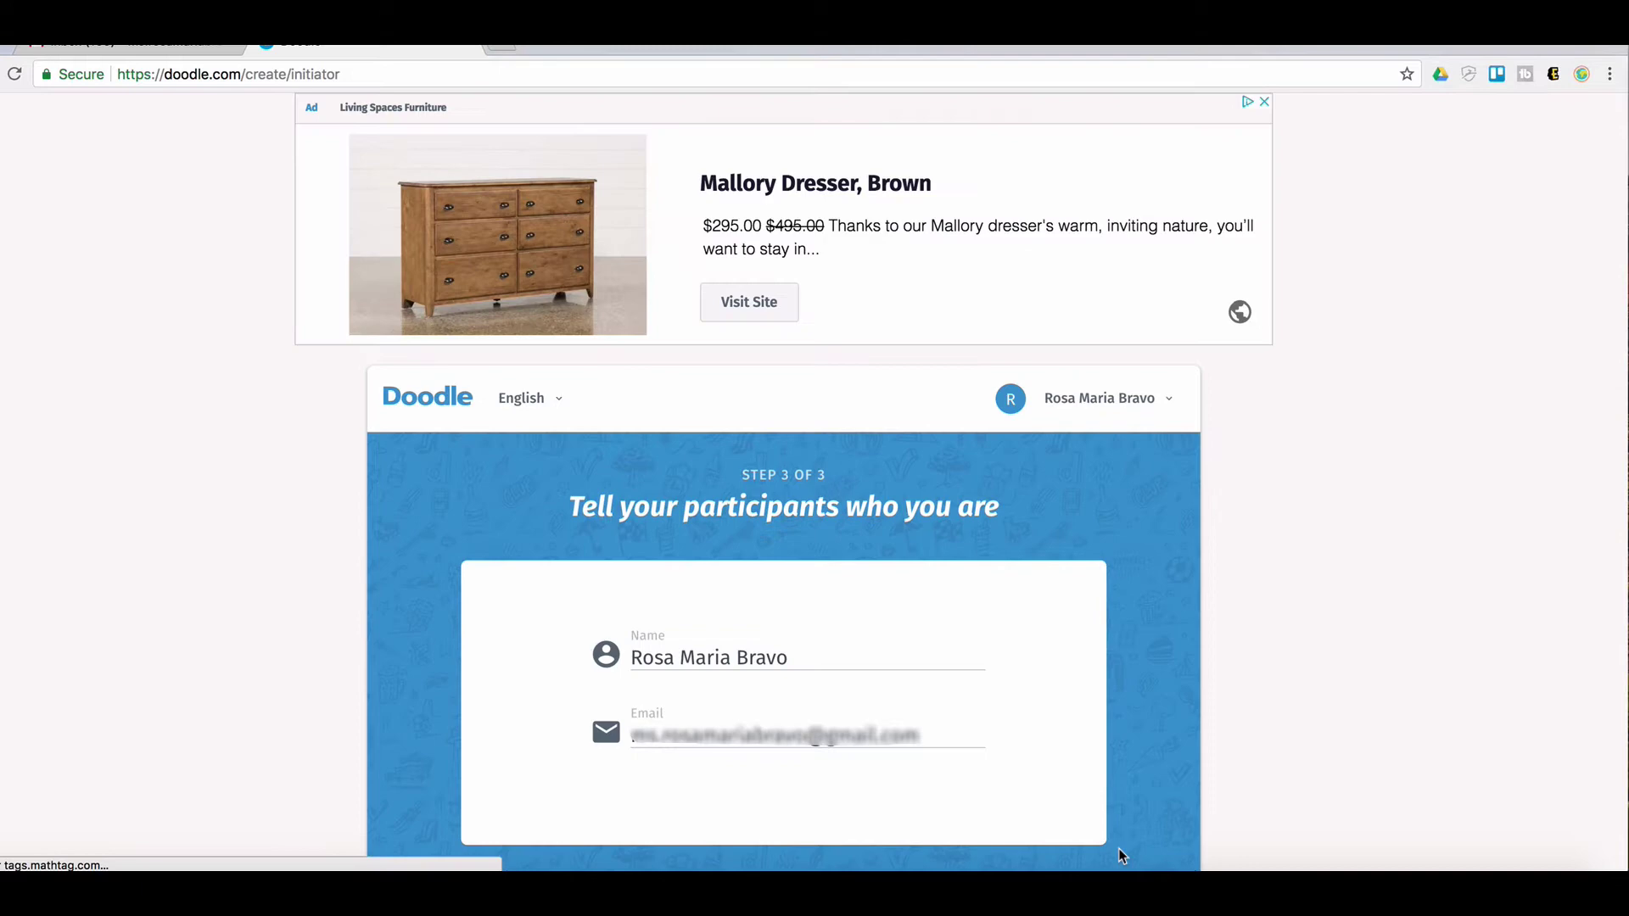
{"action": "scroll", "coordinate": [1141, 837], "scroll_direction": "down", "scroll_amount": 1}
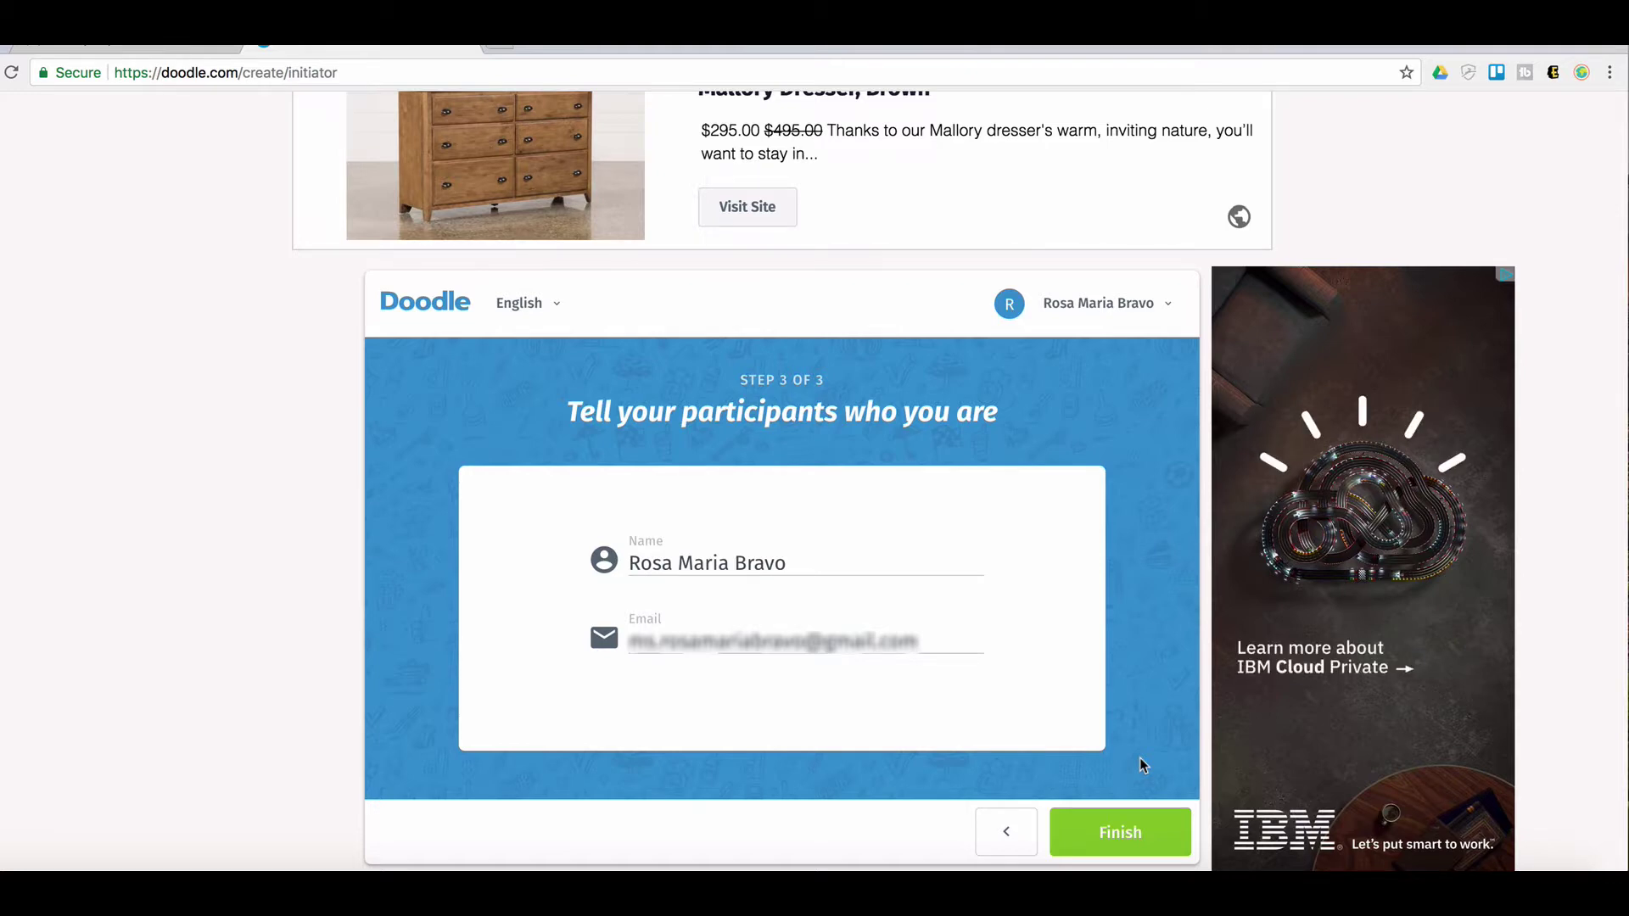
{"action": "left_click", "coordinate": [1119, 831]}
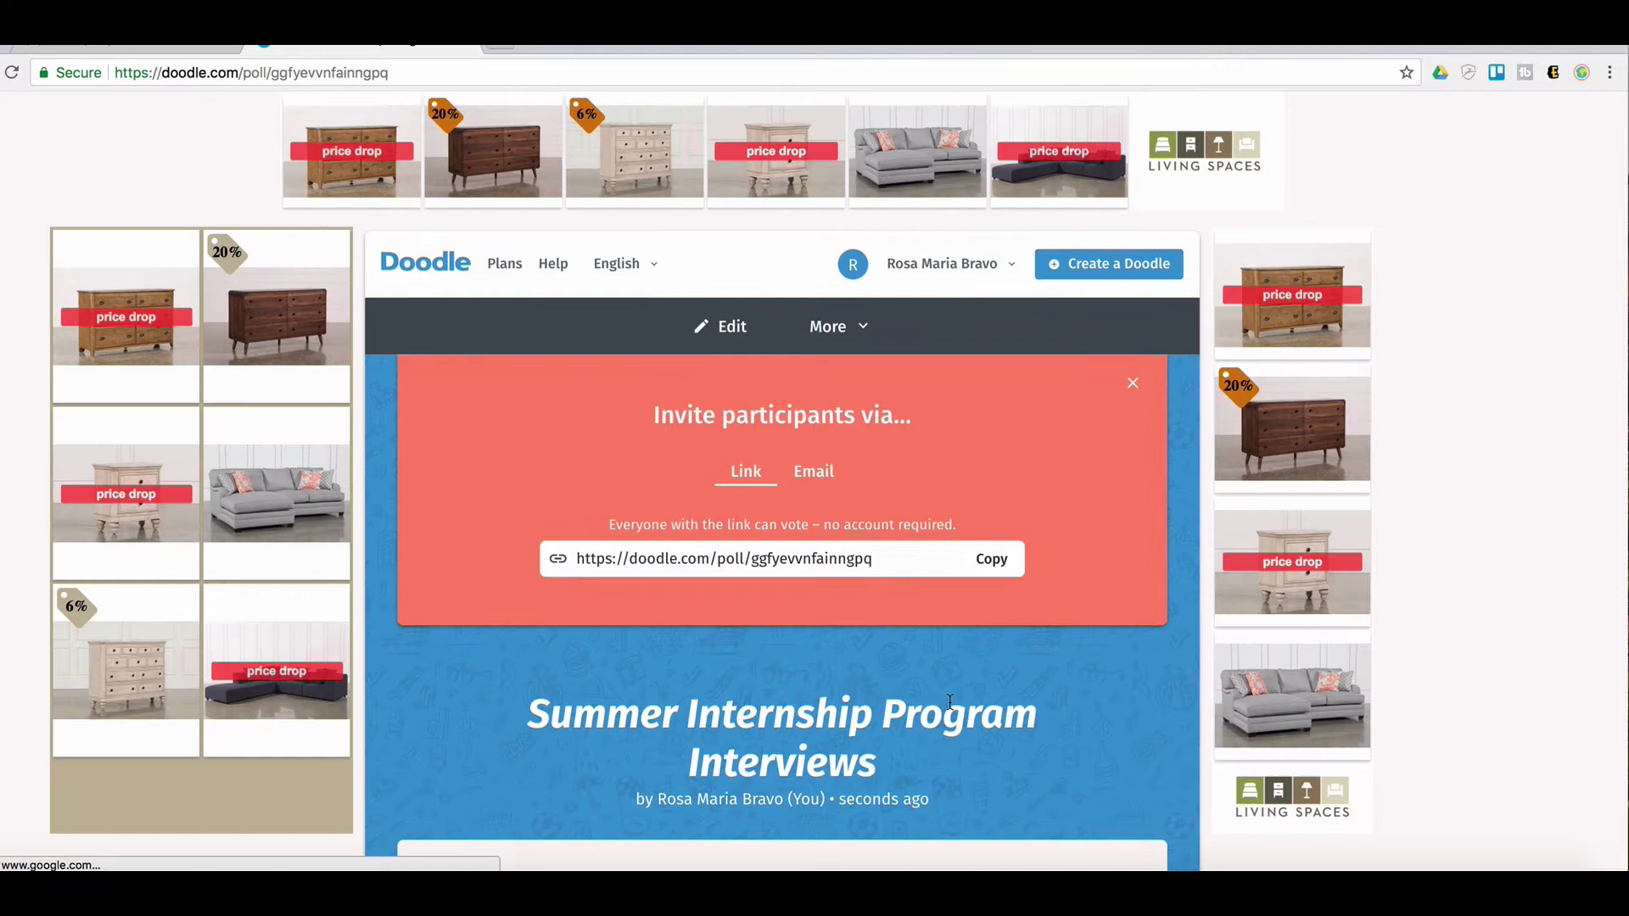
Copy the poll's shareable participant link from the Invite participants panel
{"action": "scroll", "coordinate": [1072, 730], "scroll_direction": "down", "scroll_amount": 1}
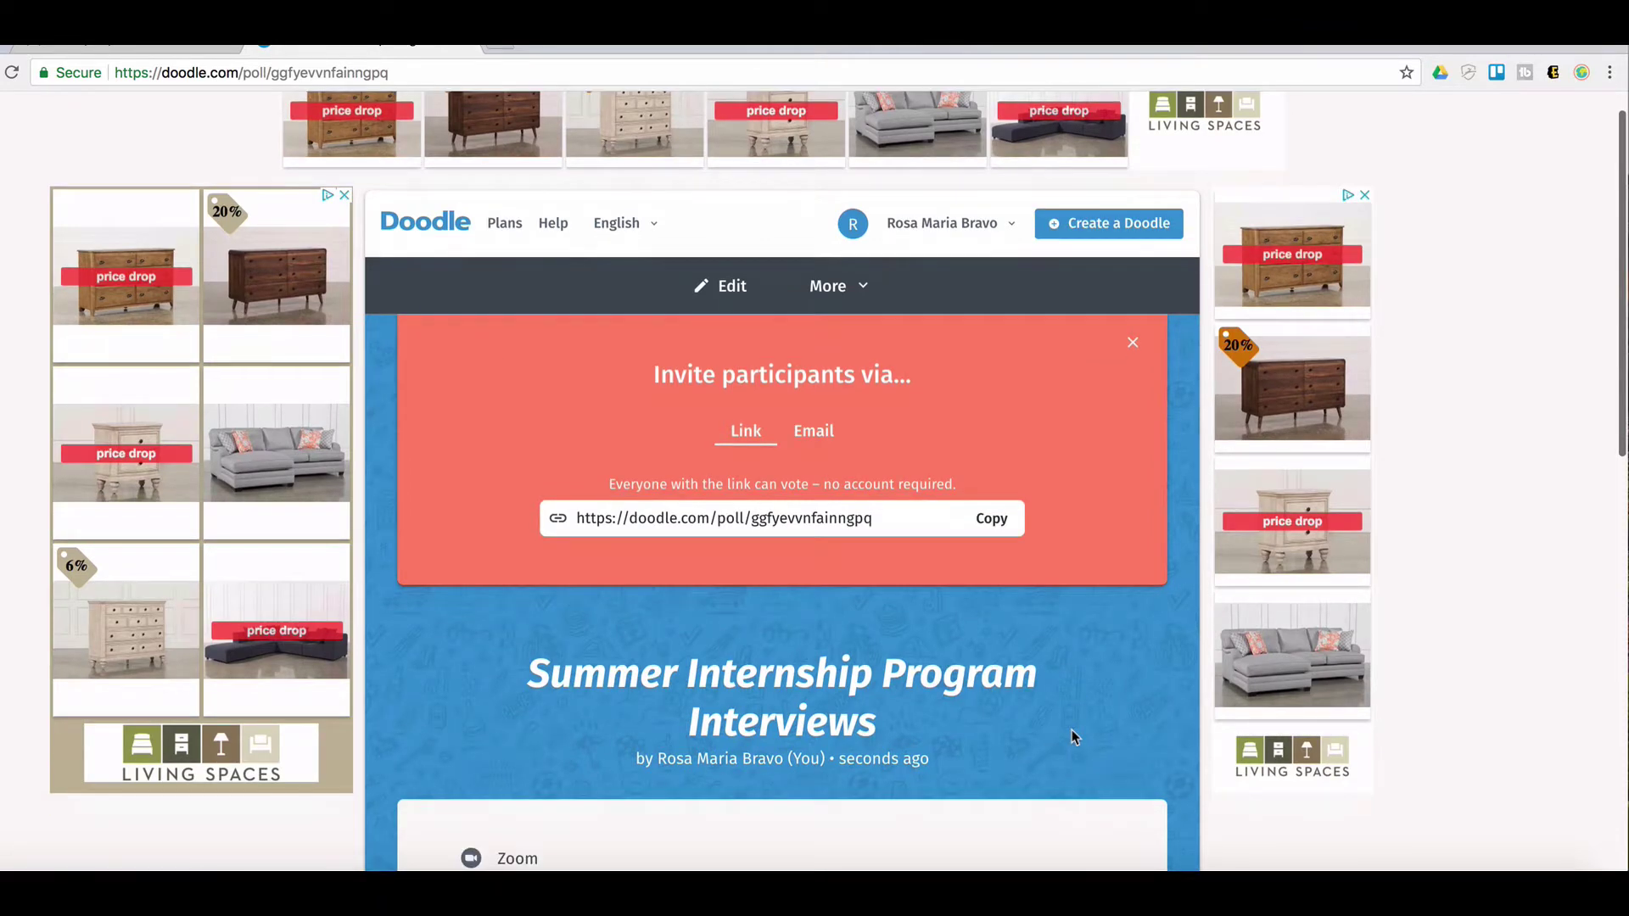
{"action": "scroll", "coordinate": [1072, 735], "scroll_direction": "down", "scroll_amount": 5}
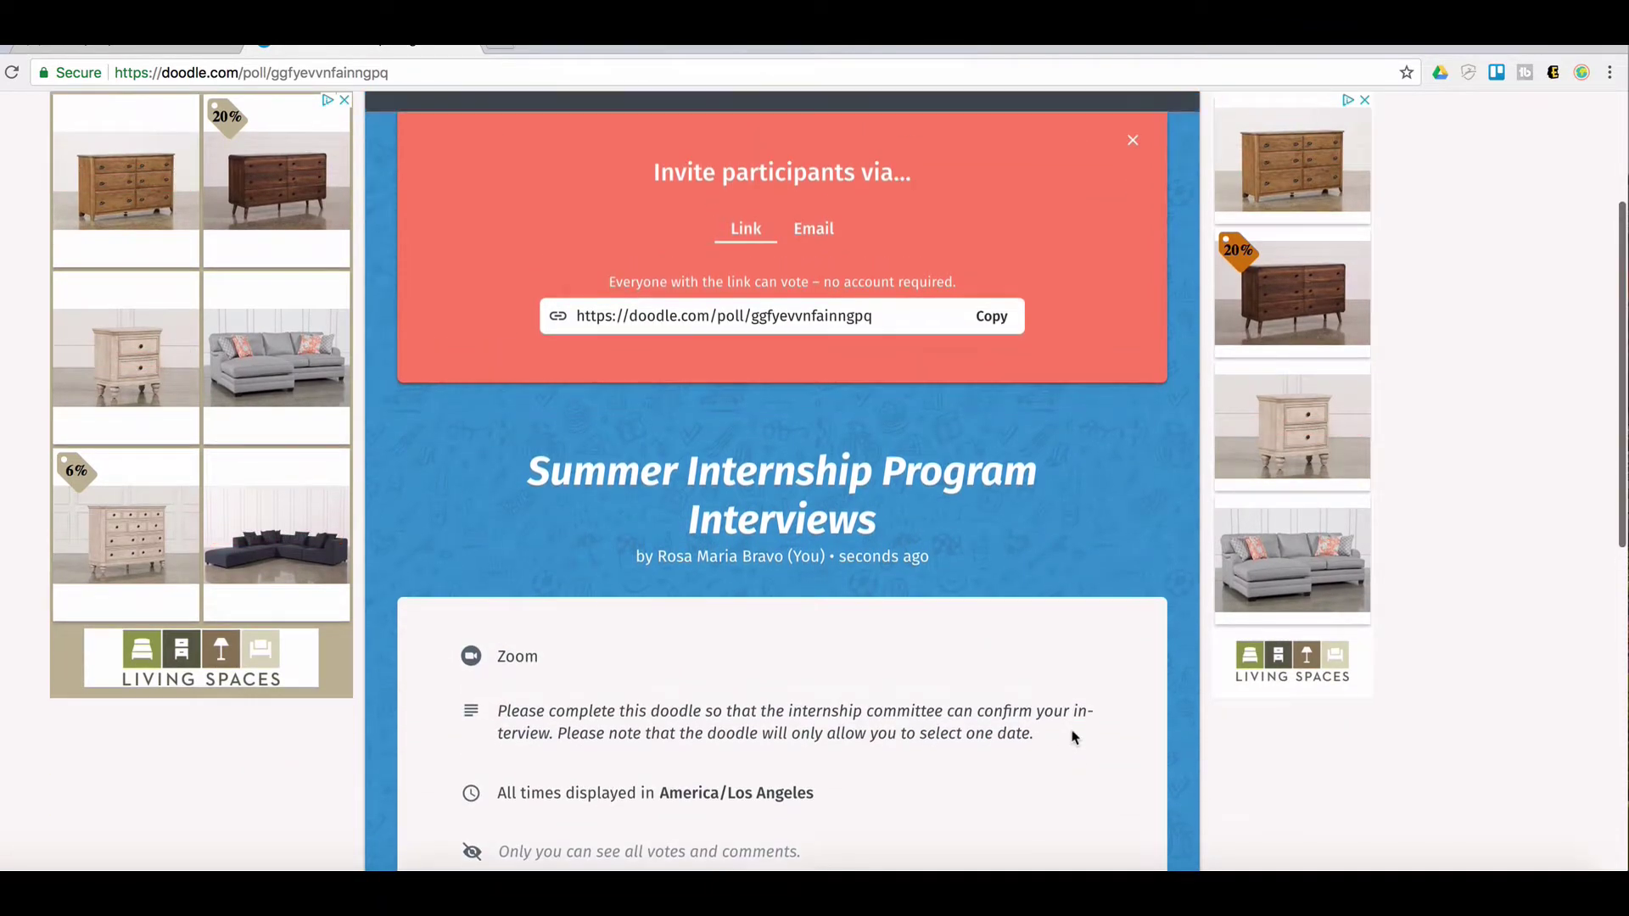
{"action": "scroll", "coordinate": [1072, 735], "scroll_direction": "up", "scroll_amount": 4}
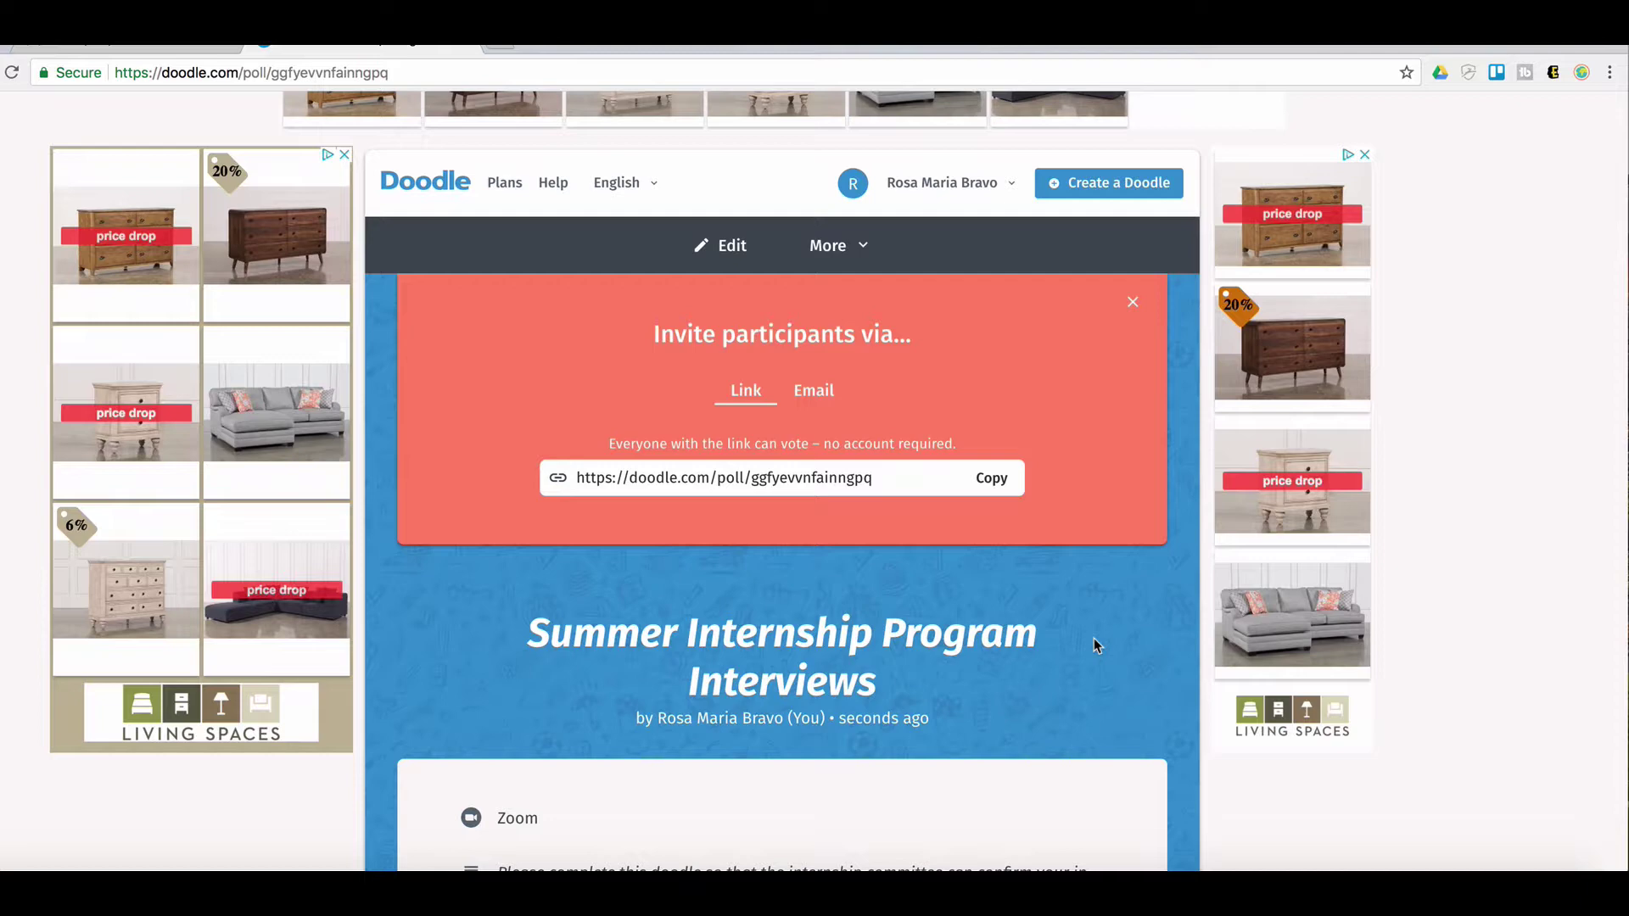
{"action": "scroll", "coordinate": [1093, 638], "scroll_direction": "down", "scroll_amount": 1}
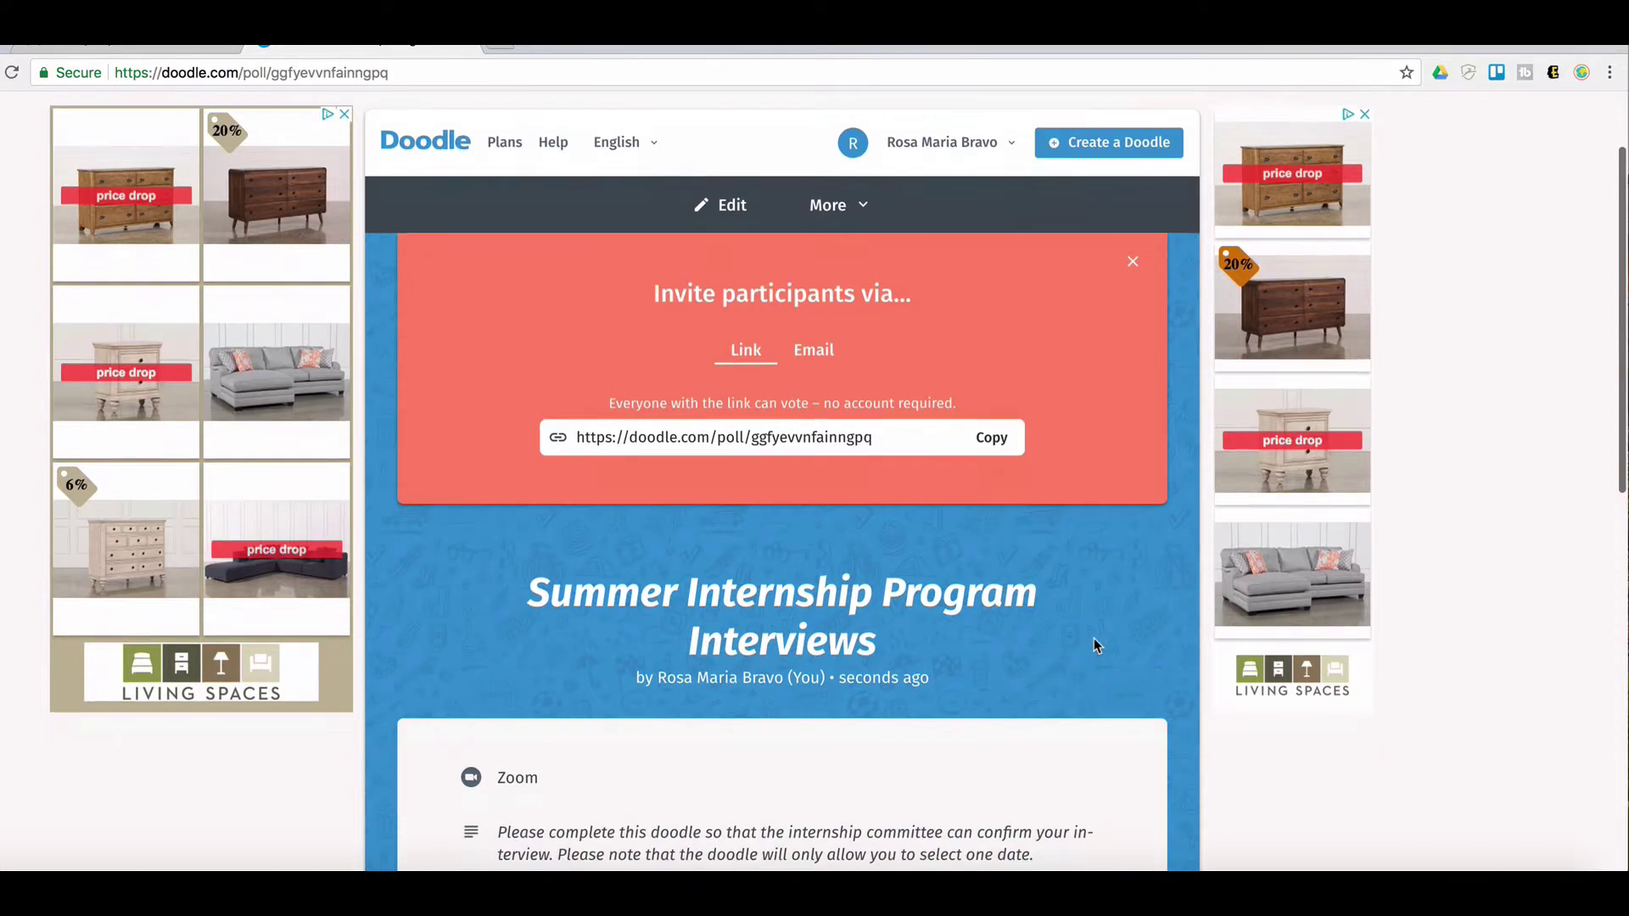
{"action": "left_click", "coordinate": [988, 444]}
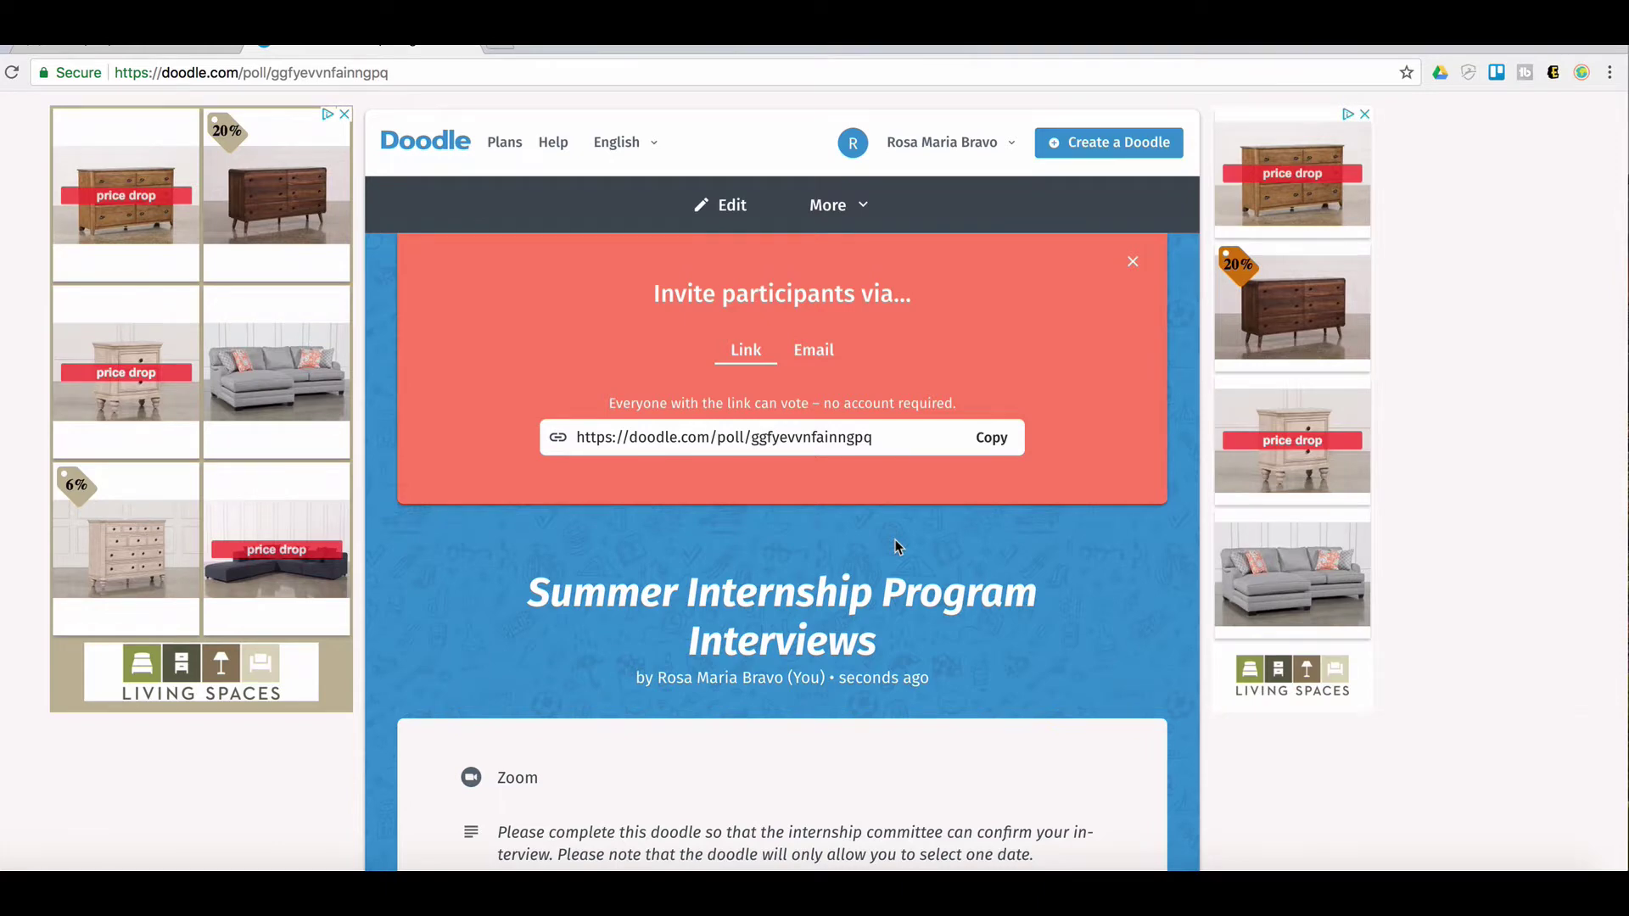
View the Email invitation form and place the cursor in its Emails field
{"action": "left_click", "coordinate": [810, 349]}
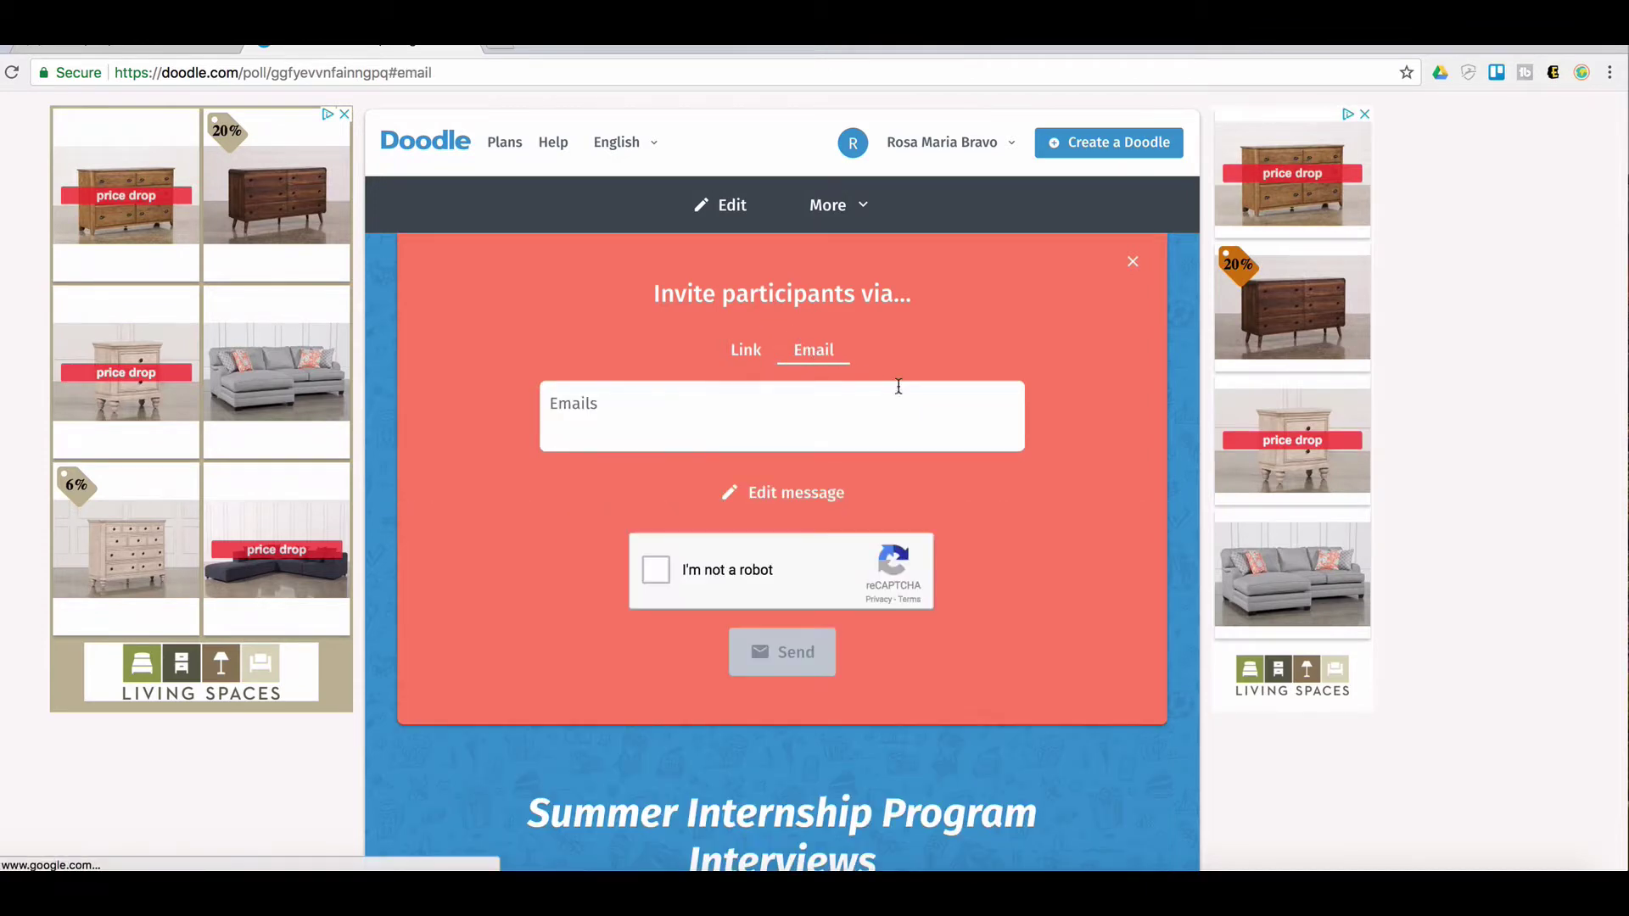
{"action": "left_click", "coordinate": [629, 399]}
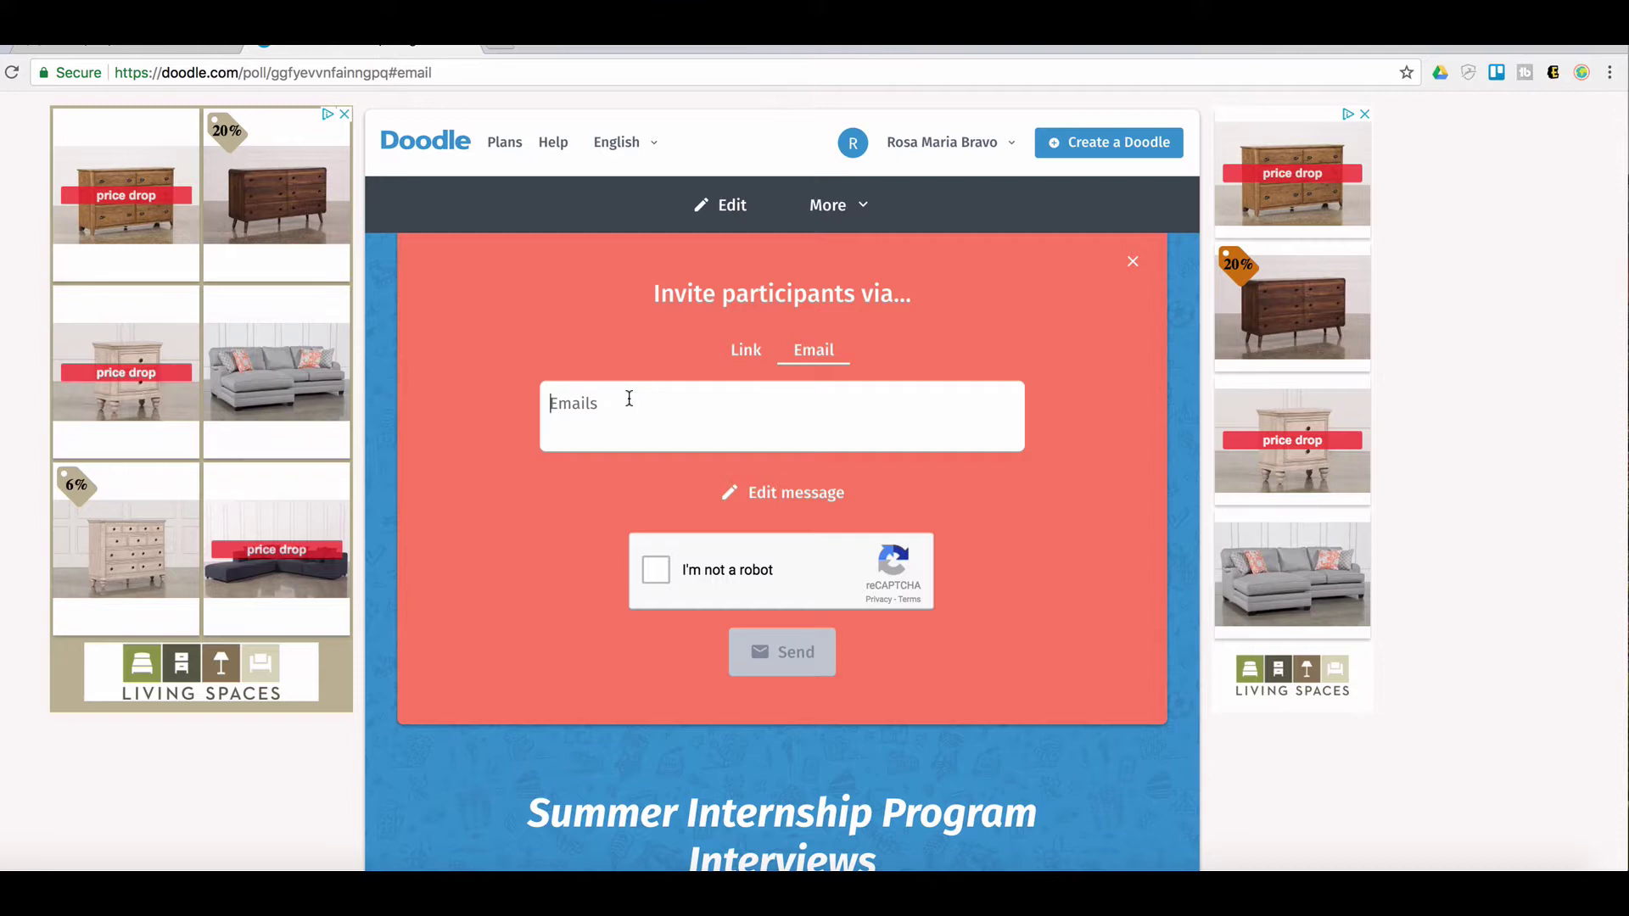
Return to the Link tab and scroll down to the poll's date table
{"action": "left_click", "coordinate": [746, 350]}
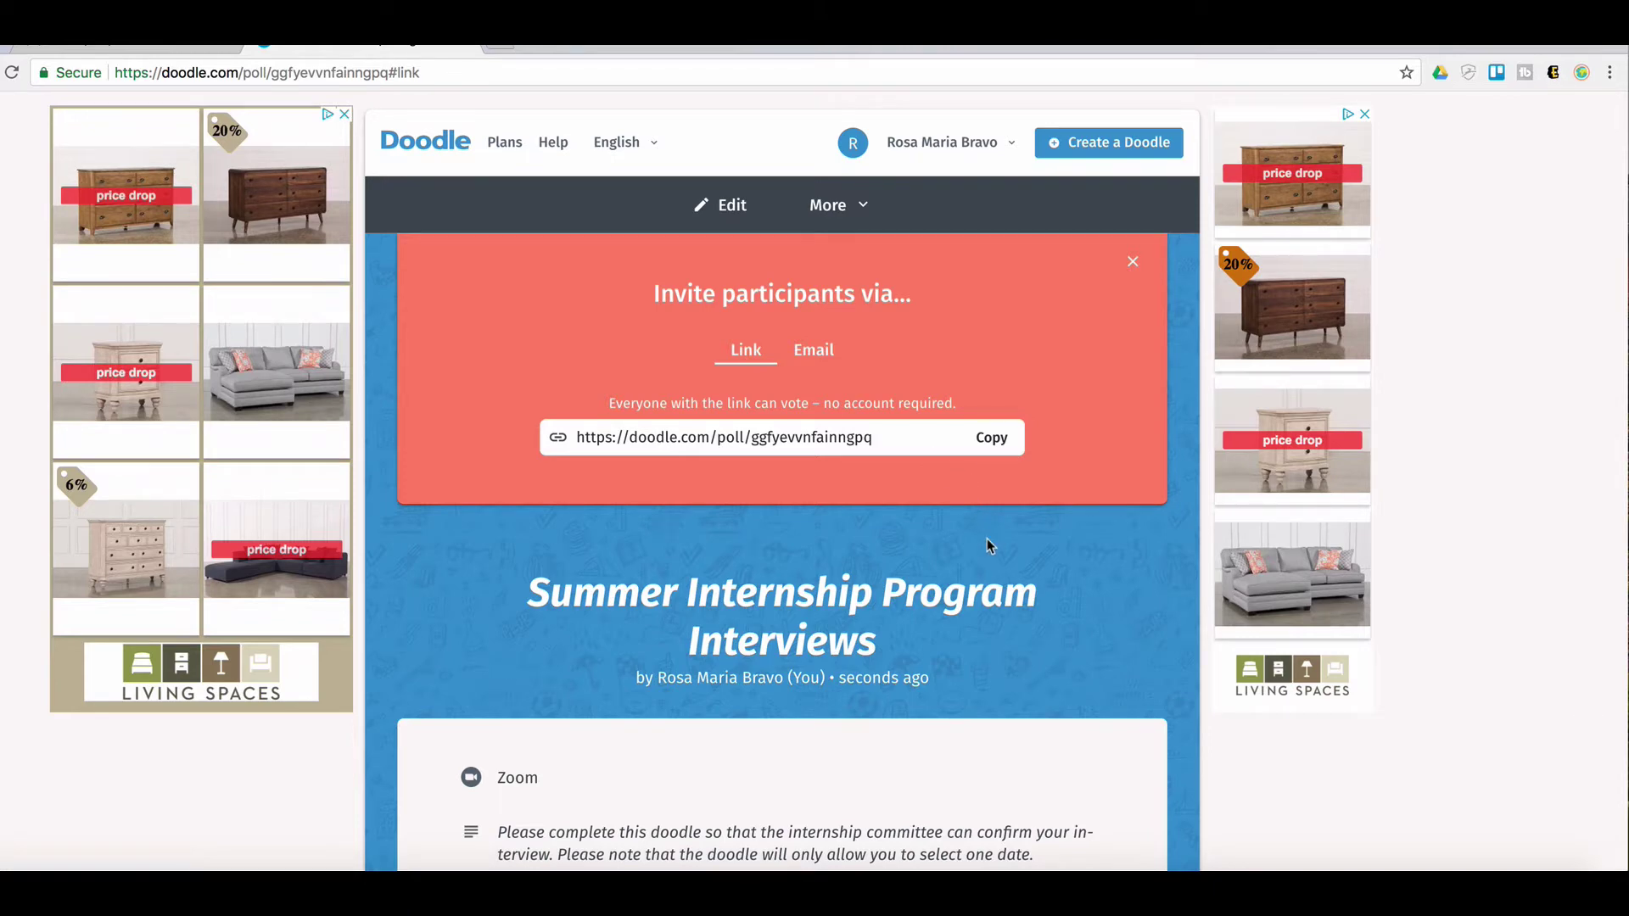
{"action": "scroll", "coordinate": [986, 538], "scroll_direction": "down", "scroll_amount": 1}
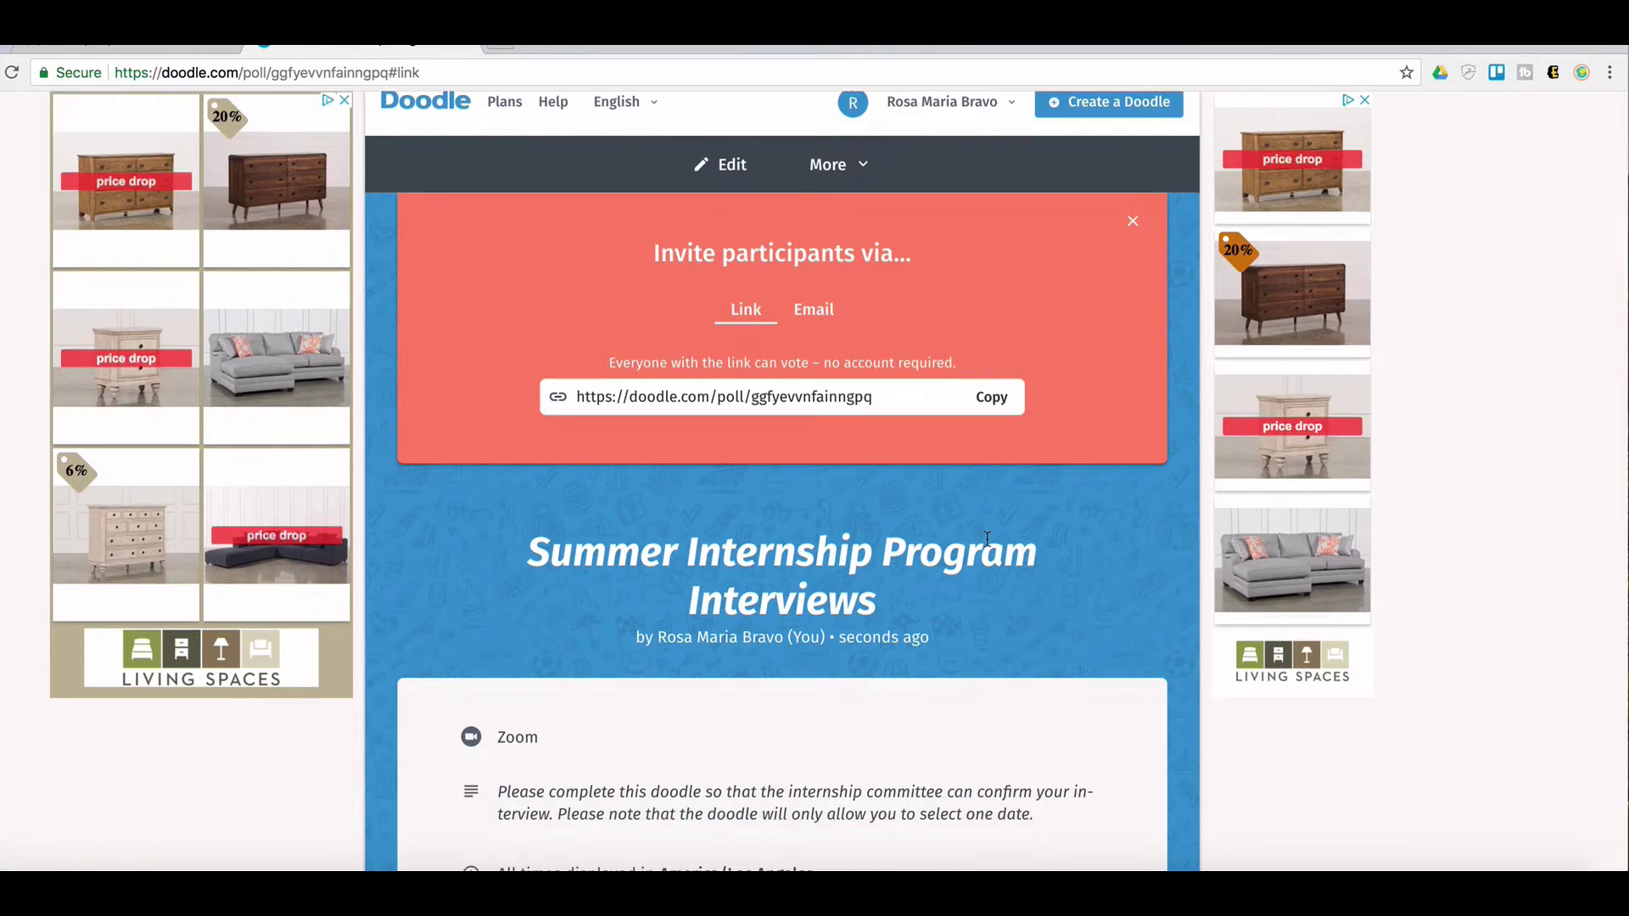
{"action": "scroll", "coordinate": [986, 538], "scroll_direction": "down", "scroll_amount": 1}
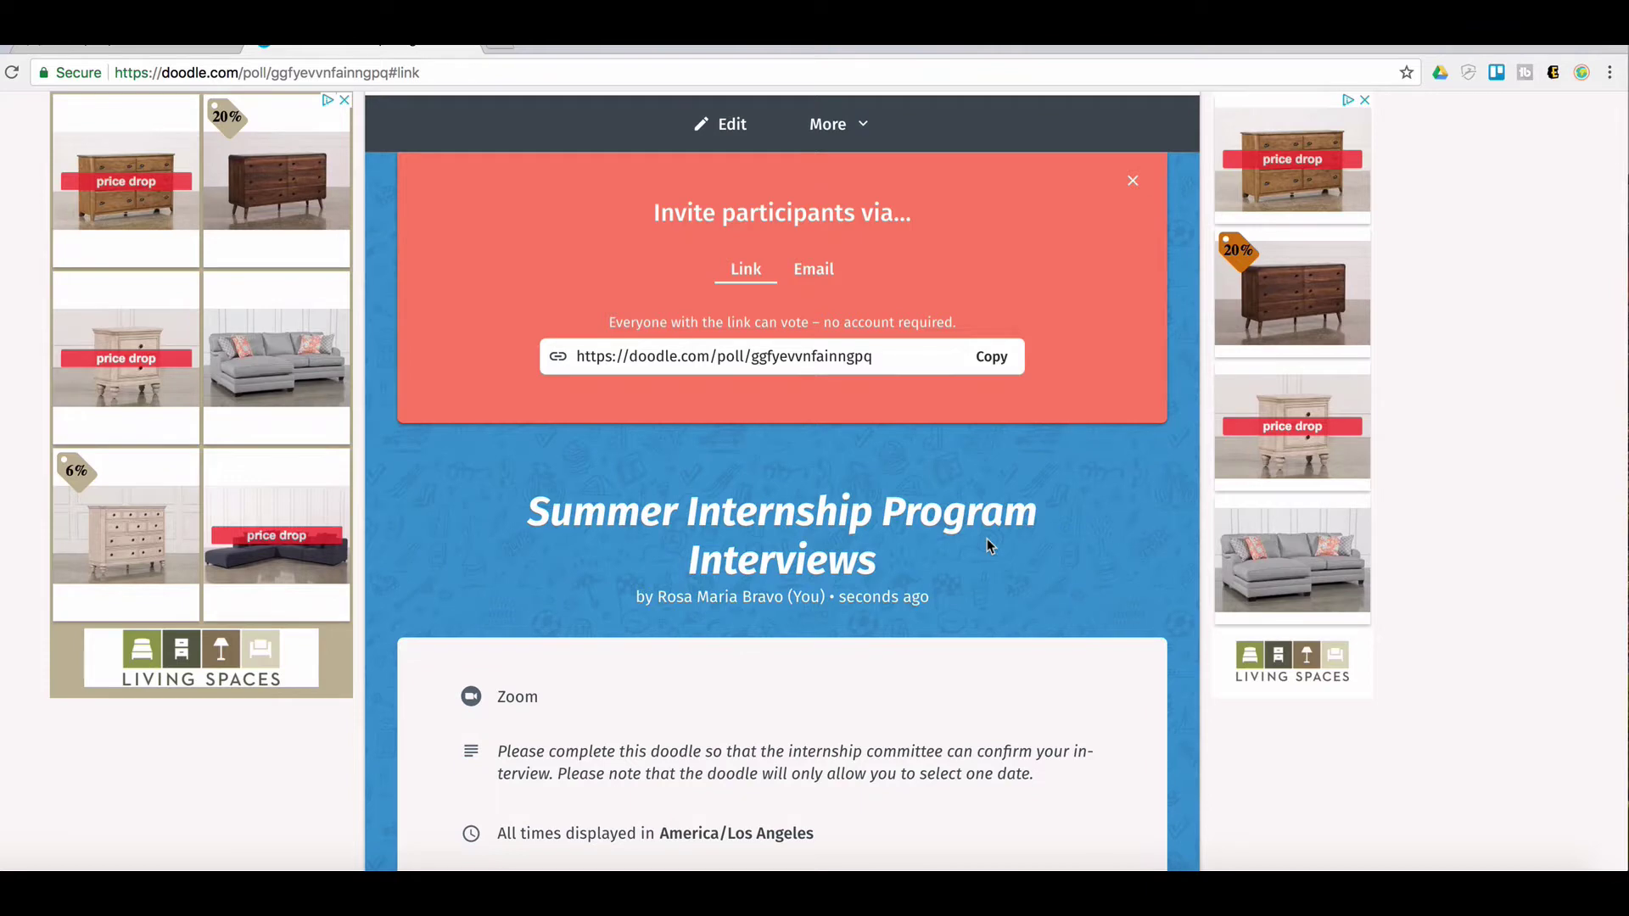
{"action": "scroll", "coordinate": [986, 538], "scroll_direction": "down", "scroll_amount": 1}
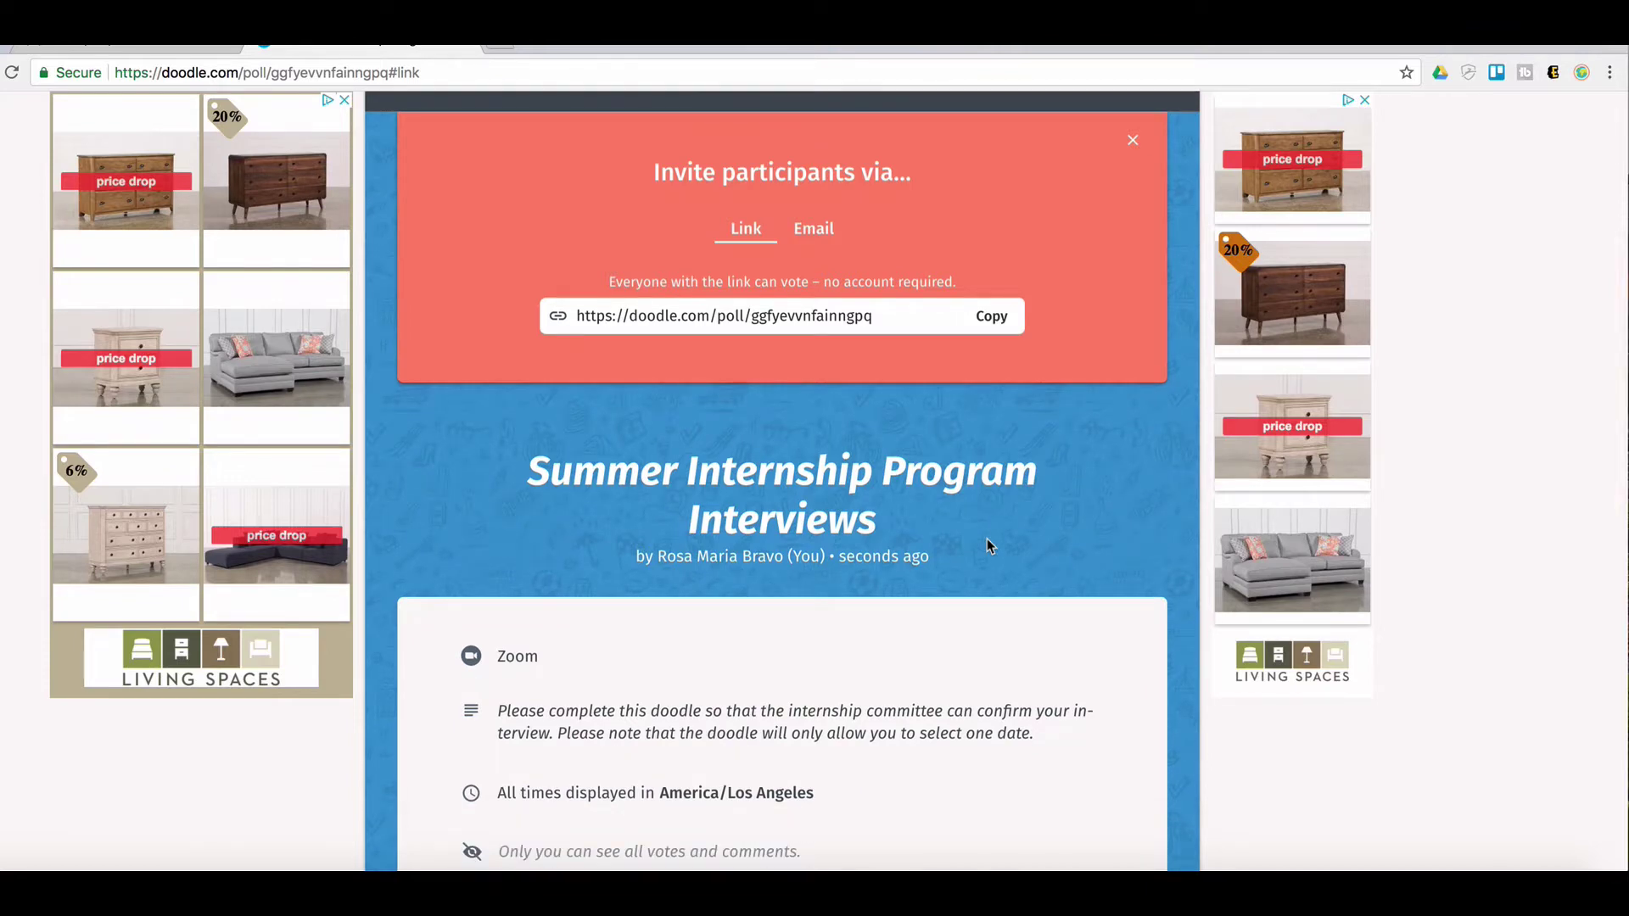
{"action": "scroll", "coordinate": [987, 543], "scroll_direction": "down", "scroll_amount": 7}
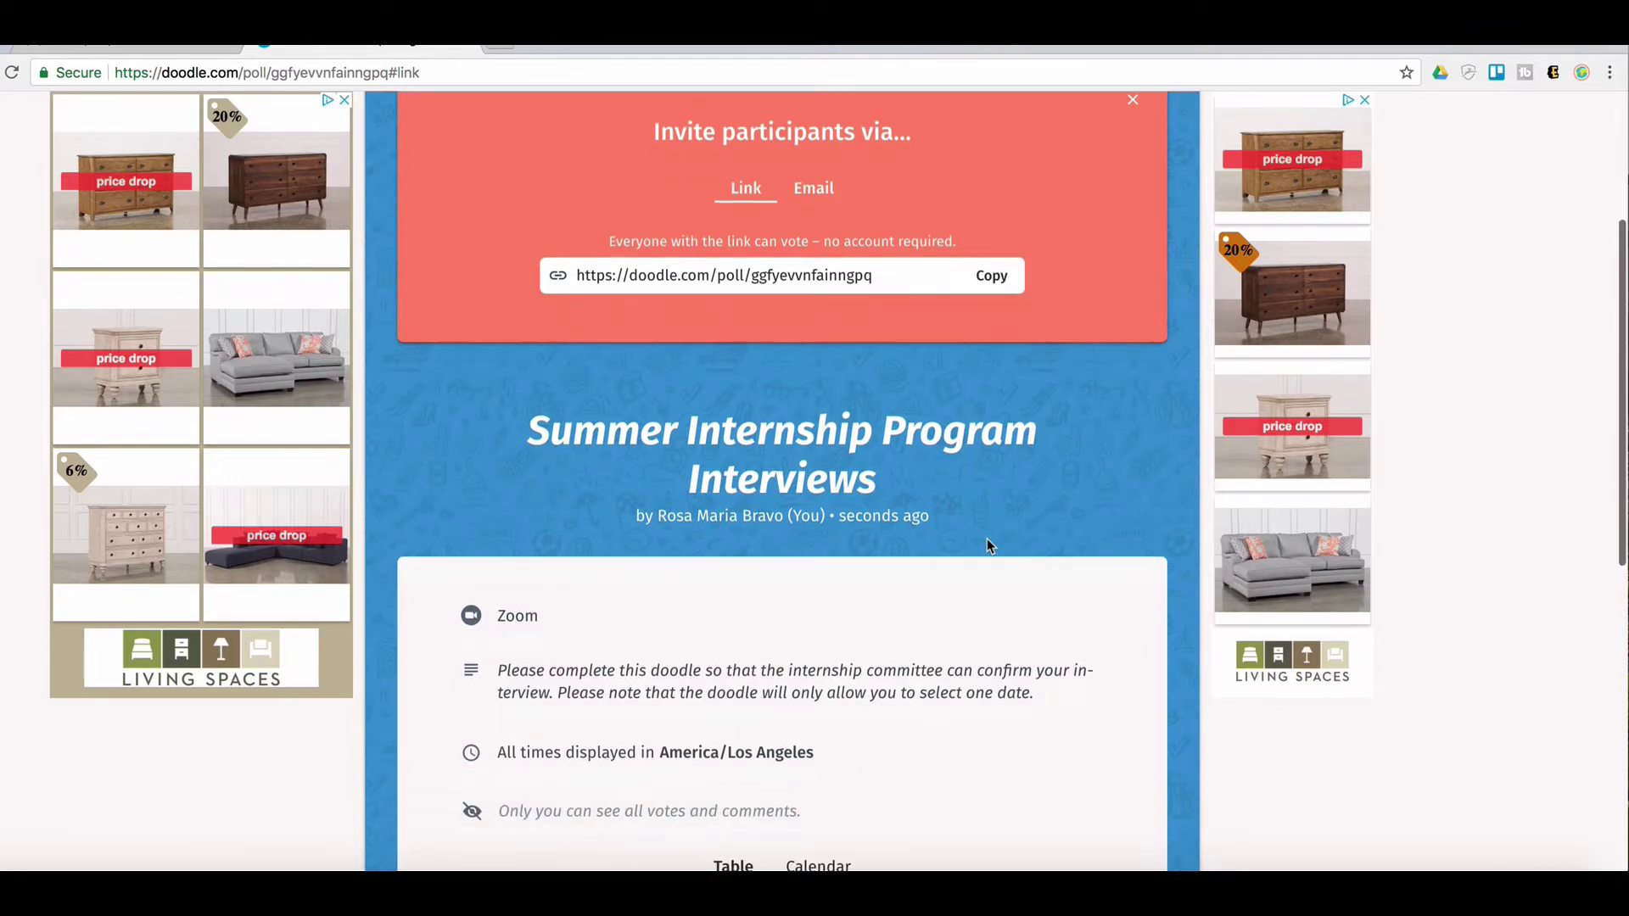
{"action": "scroll", "coordinate": [1049, 507], "scroll_direction": "down", "scroll_amount": 1}
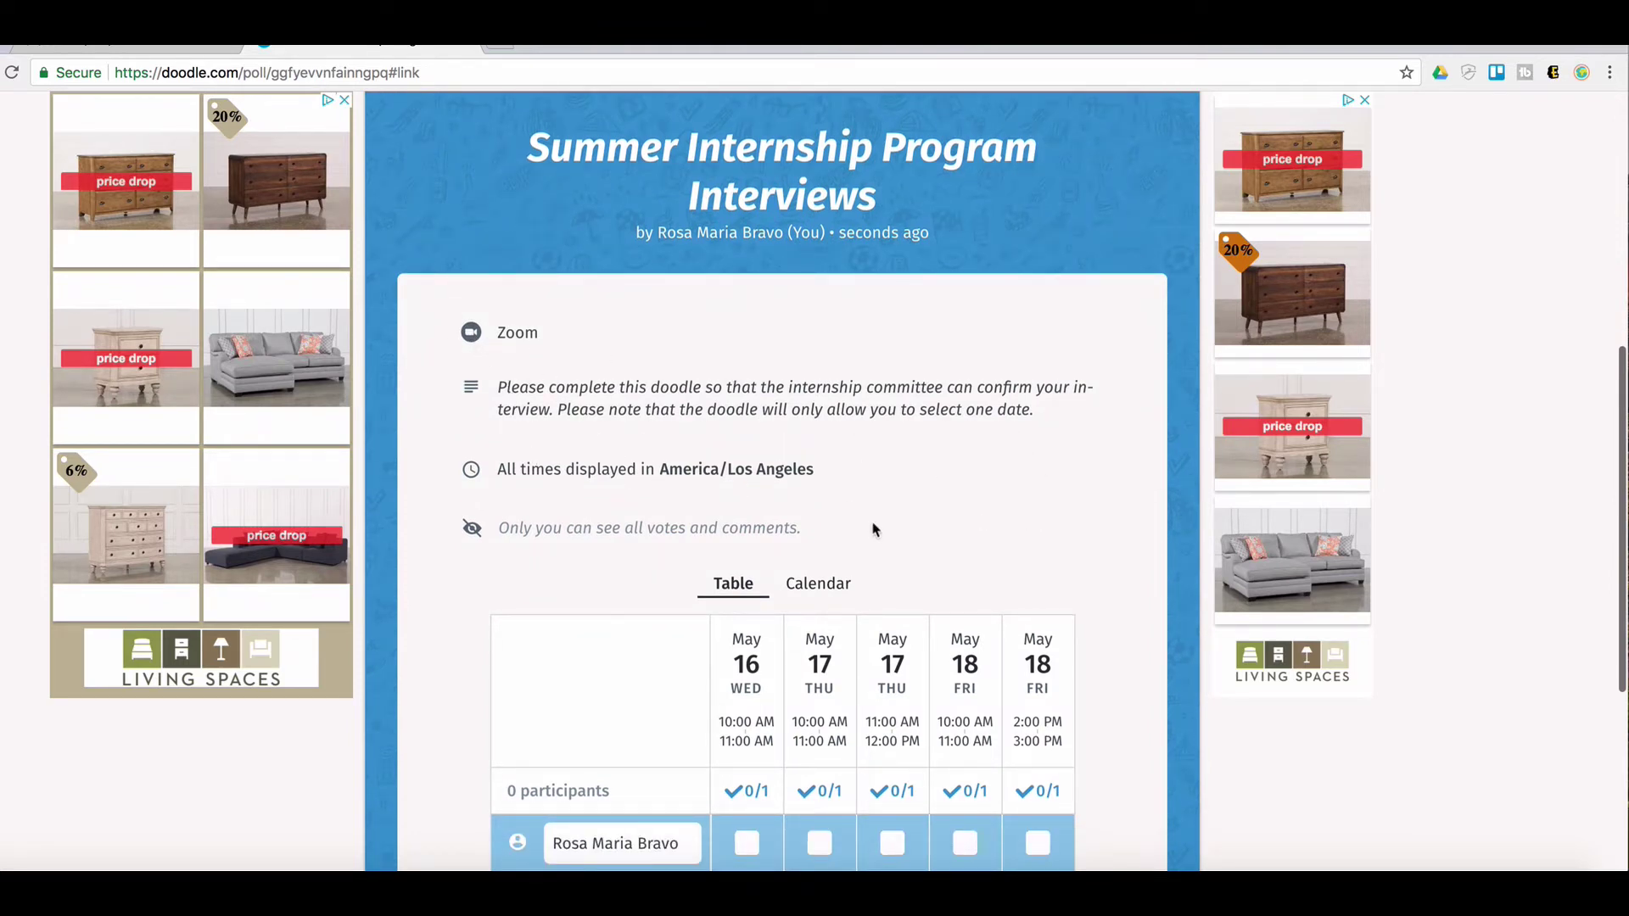
{"action": "scroll", "coordinate": [814, 603], "scroll_direction": "down", "scroll_amount": 2}
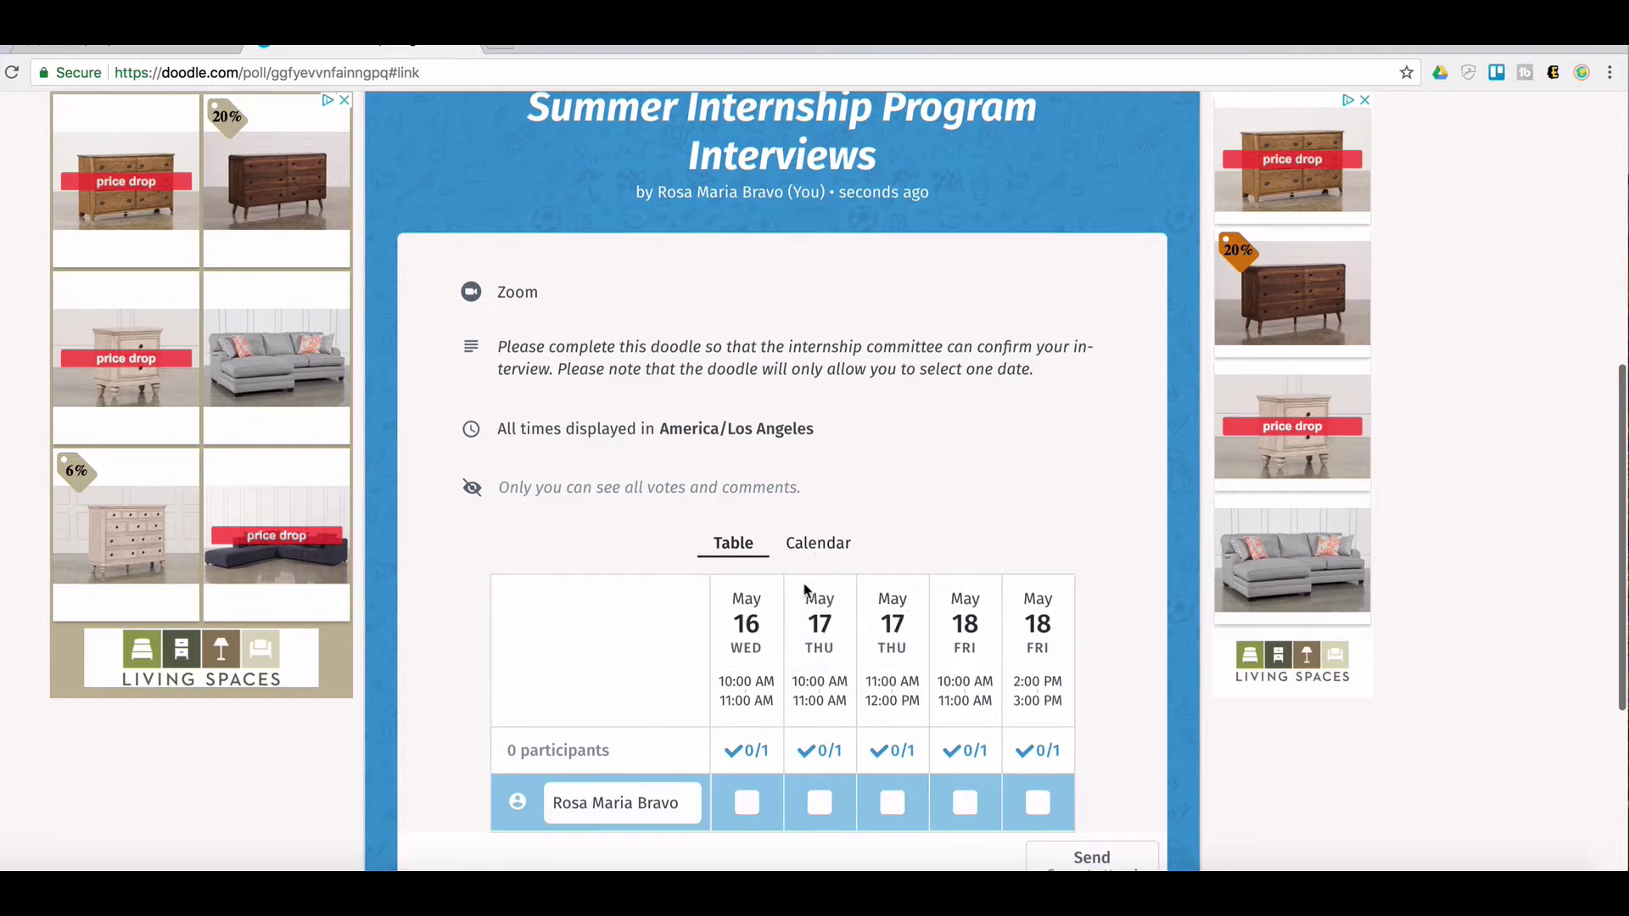
{"action": "scroll", "coordinate": [758, 590], "scroll_direction": "down", "scroll_amount": 2}
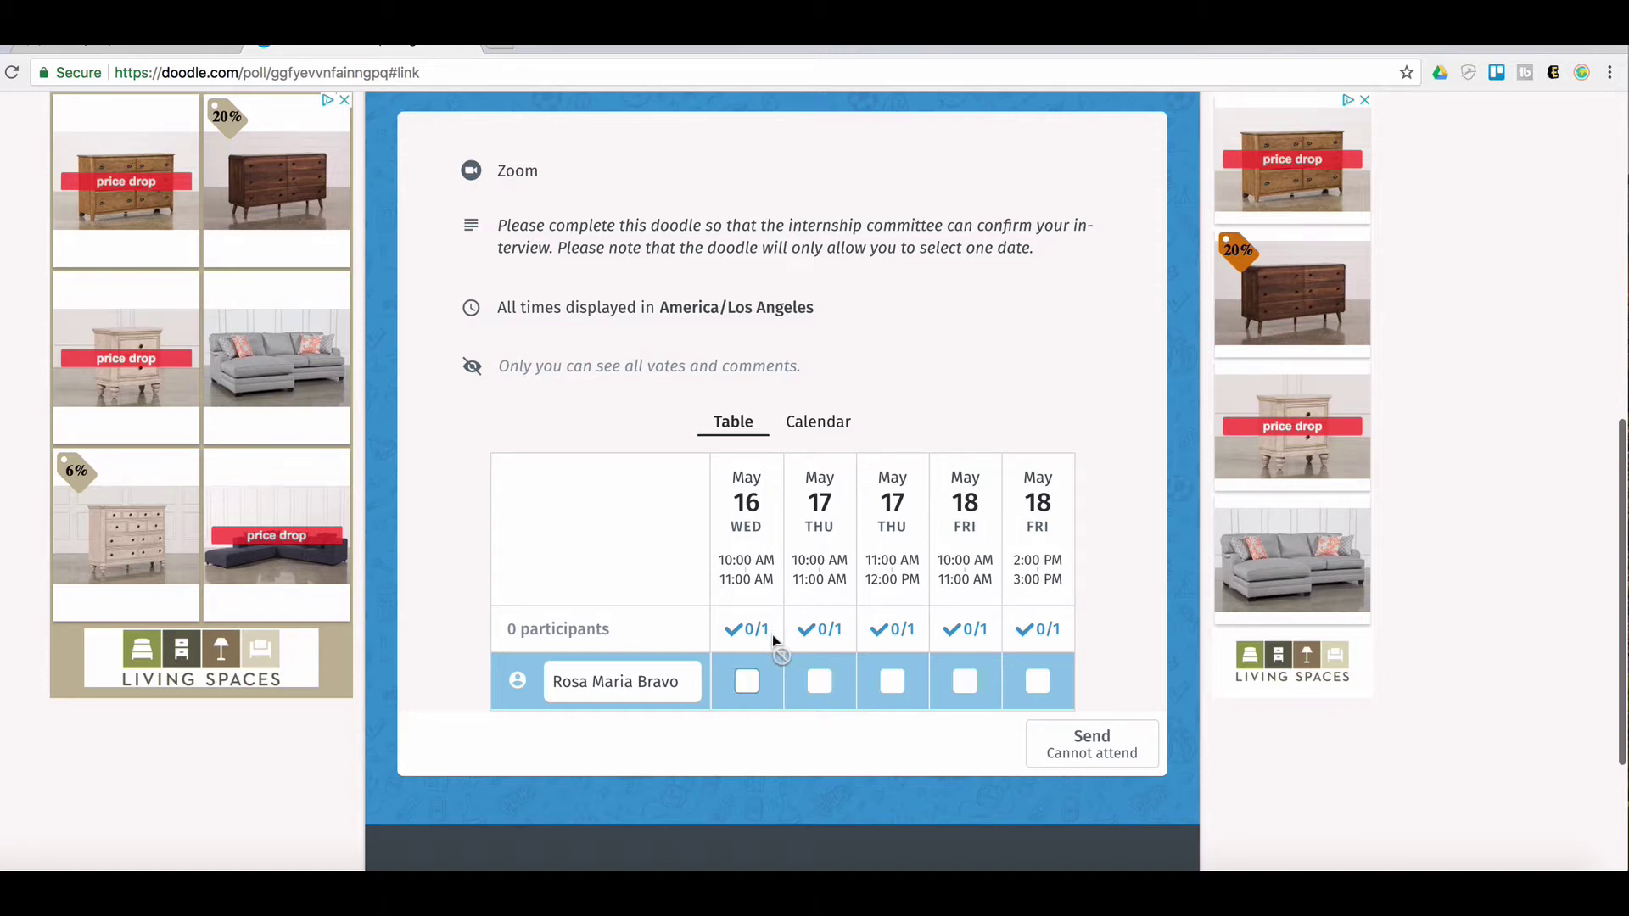
{"action": "scroll", "coordinate": [772, 635], "scroll_direction": "down", "scroll_amount": 1}
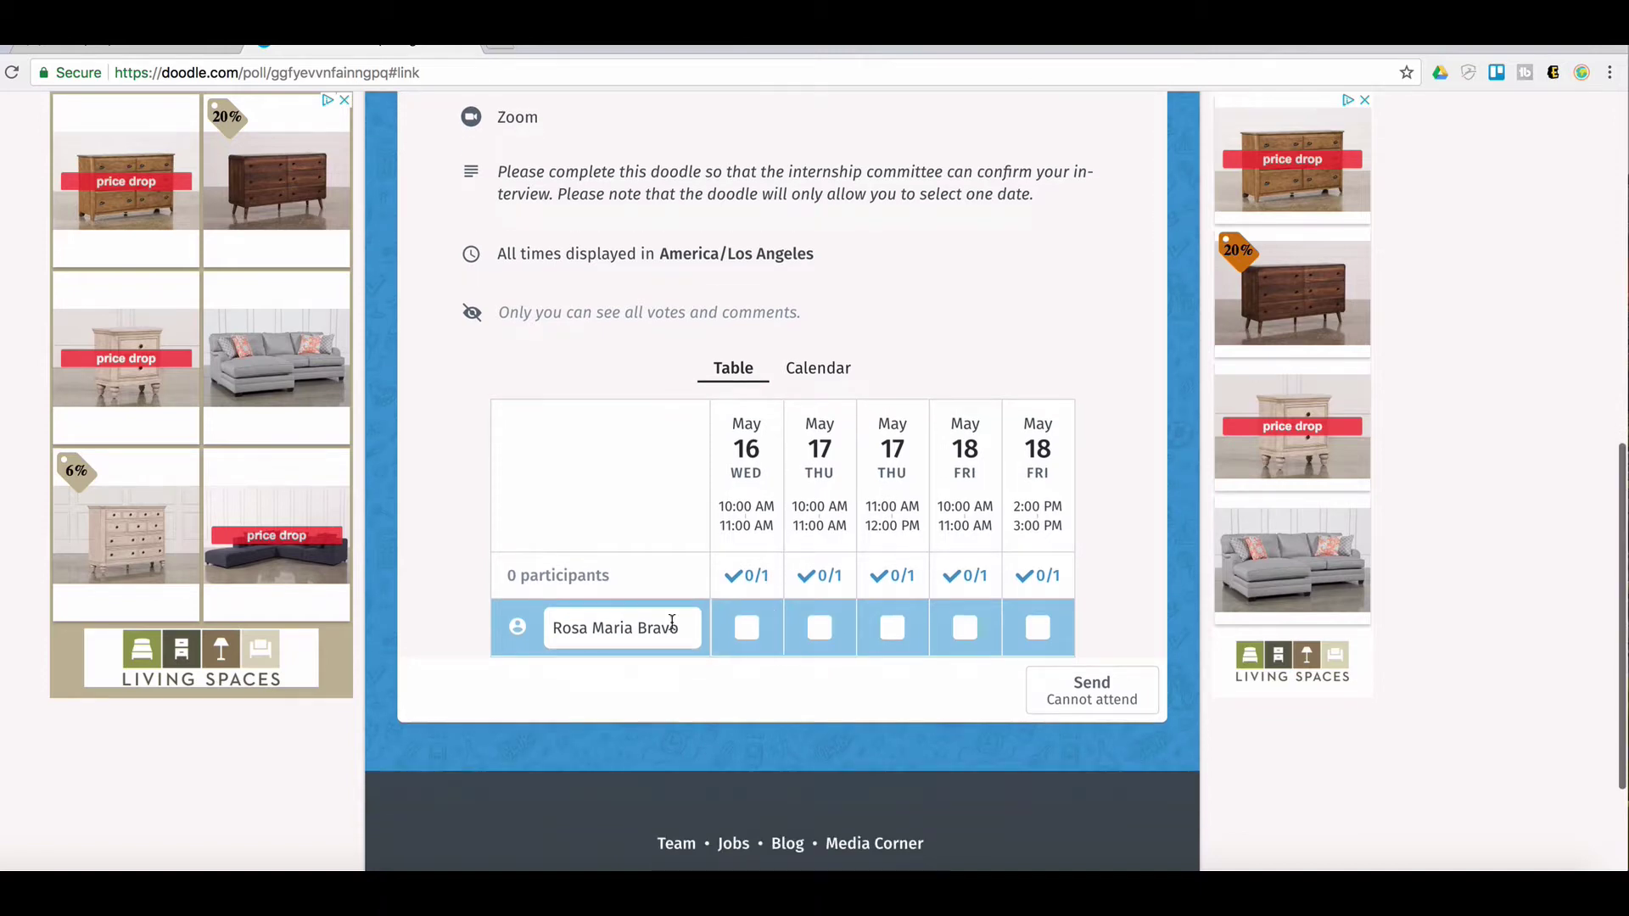
Open the America/Los Angeles timezone setting for editing
{"action": "left_click", "coordinate": [1010, 250]}
{"action": "left_click", "coordinate": [1103, 384]}
{"action": "left_click", "coordinate": [778, 257]}
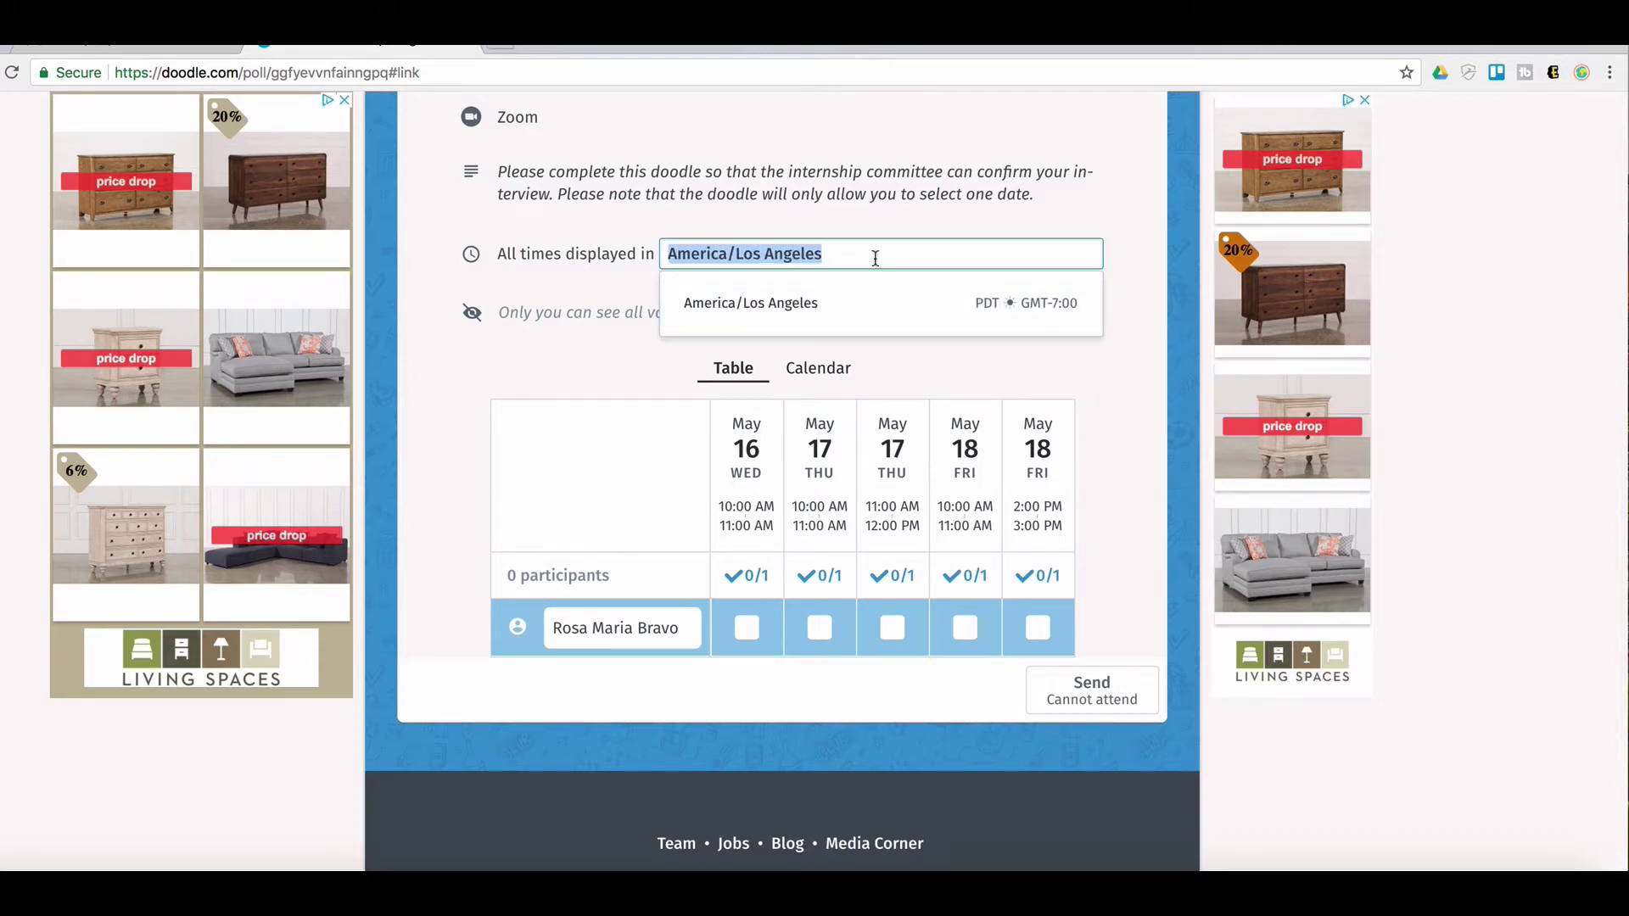
Preview the poll times by switching the display timezone to America/New York
{"action": "left_click", "coordinate": [876, 259]}
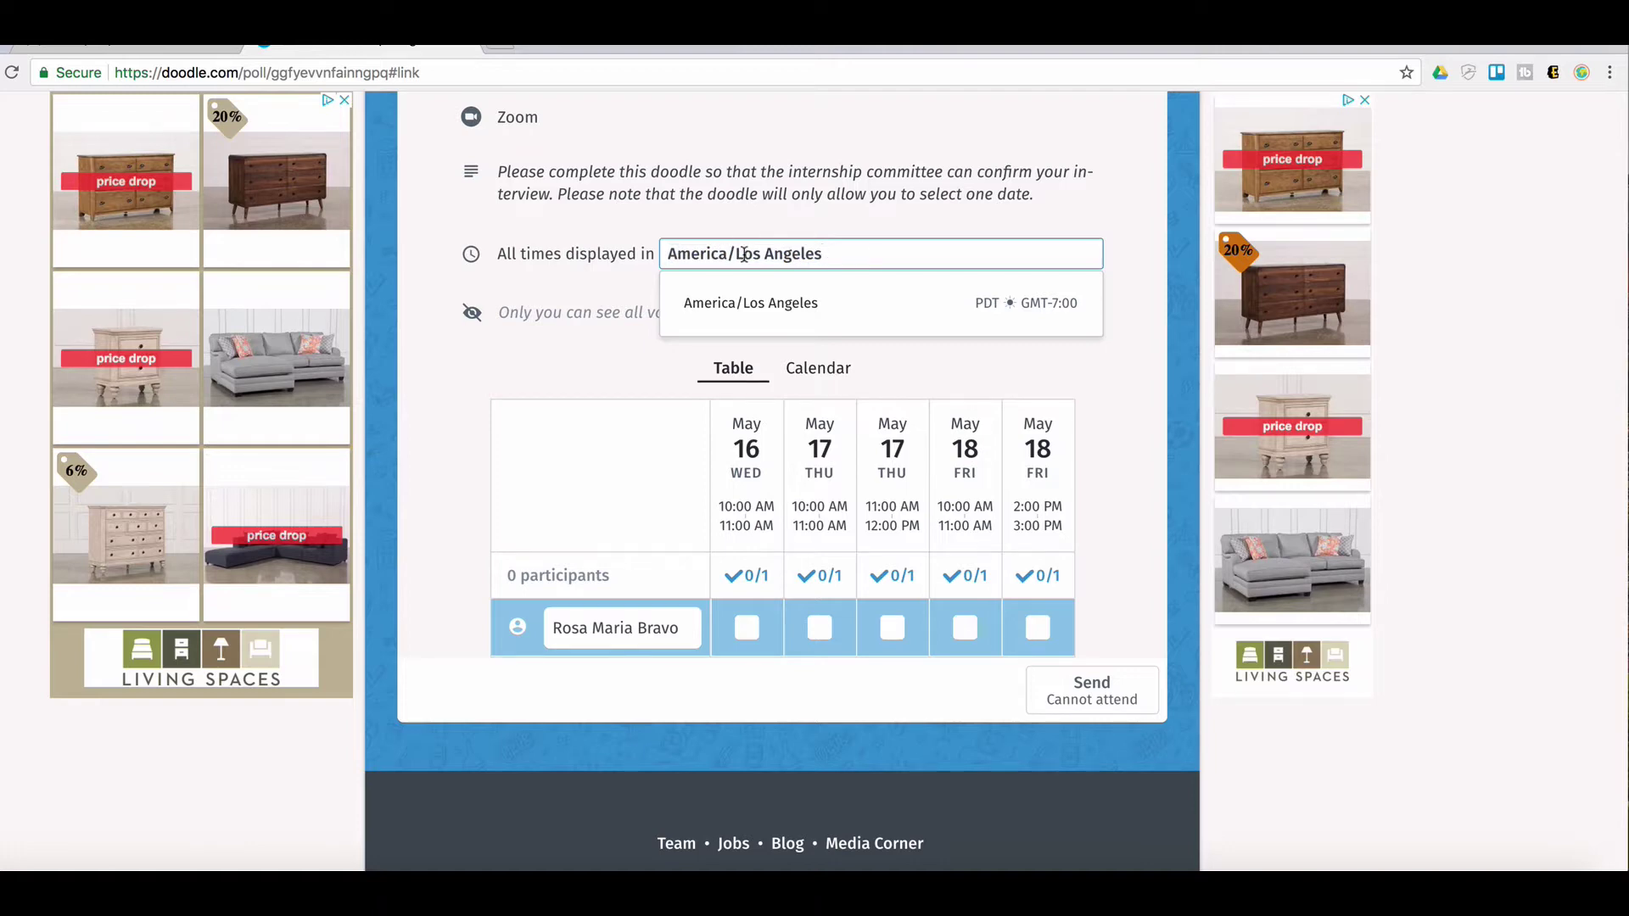
{"action": "mouse_move", "coordinate": [739, 255]}
{"action": "left_mouse_down"}
{"action": "mouse_move", "coordinate": [822, 254]}
{"action": "mouse_move", "coordinate": [735, 246]}
{"action": "left_mouse_up"}
{"action": "type", "text": "ne"}
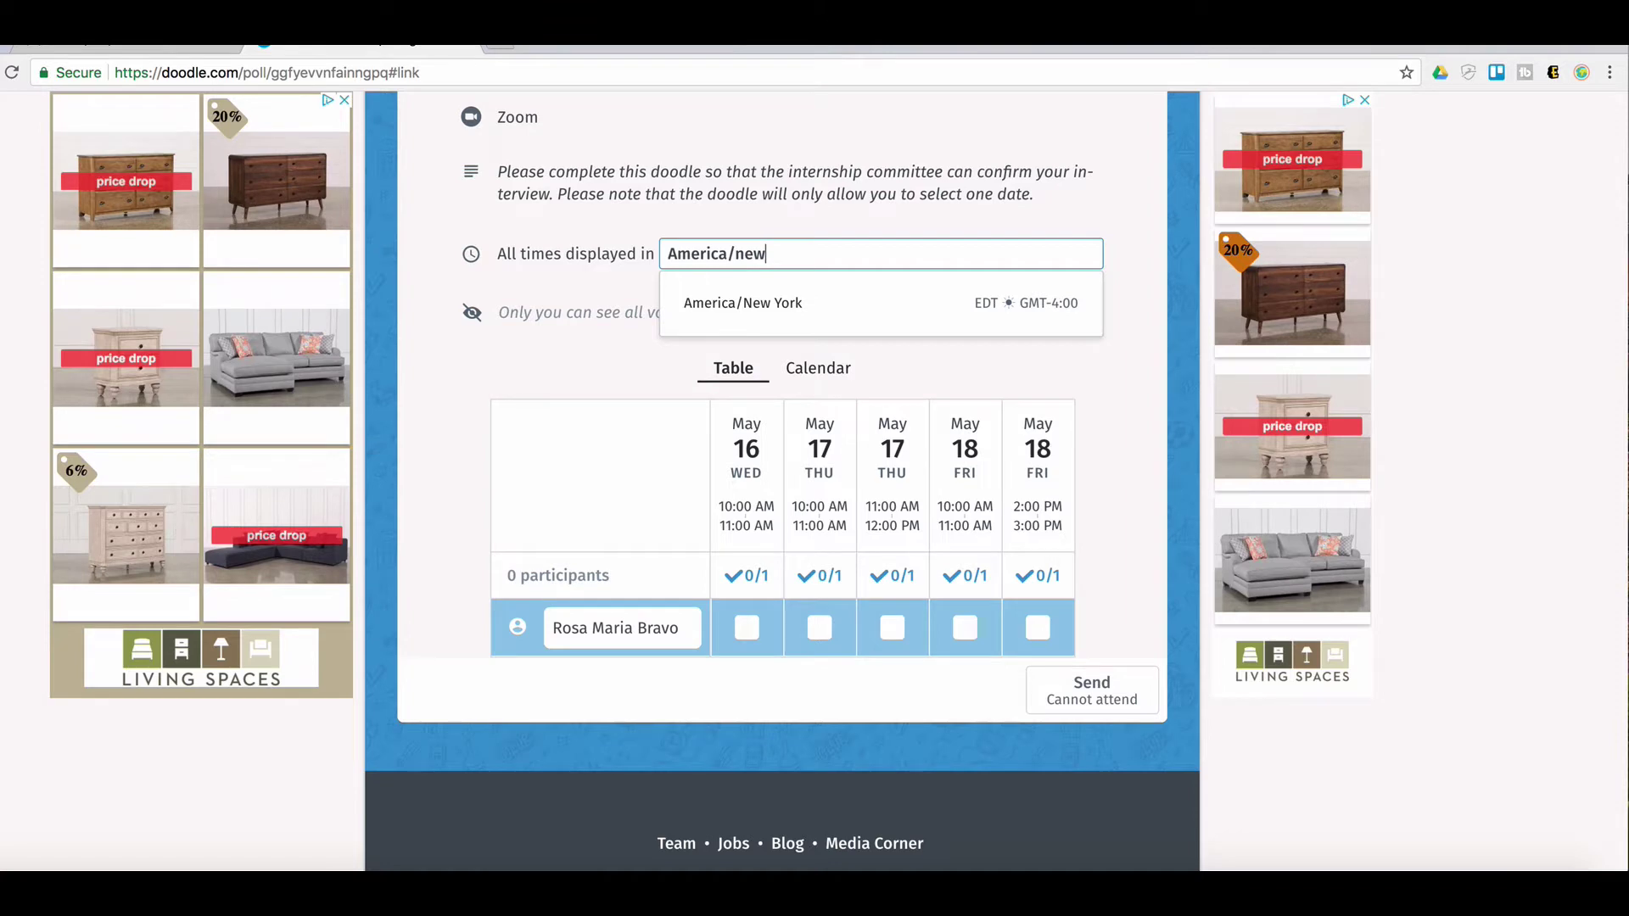
{"action": "type", "text": "w"}
{"action": "scroll", "coordinate": [750, 337], "scroll_direction": "up", "scroll_amount": 1}
{"action": "left_click", "coordinate": [750, 337]}
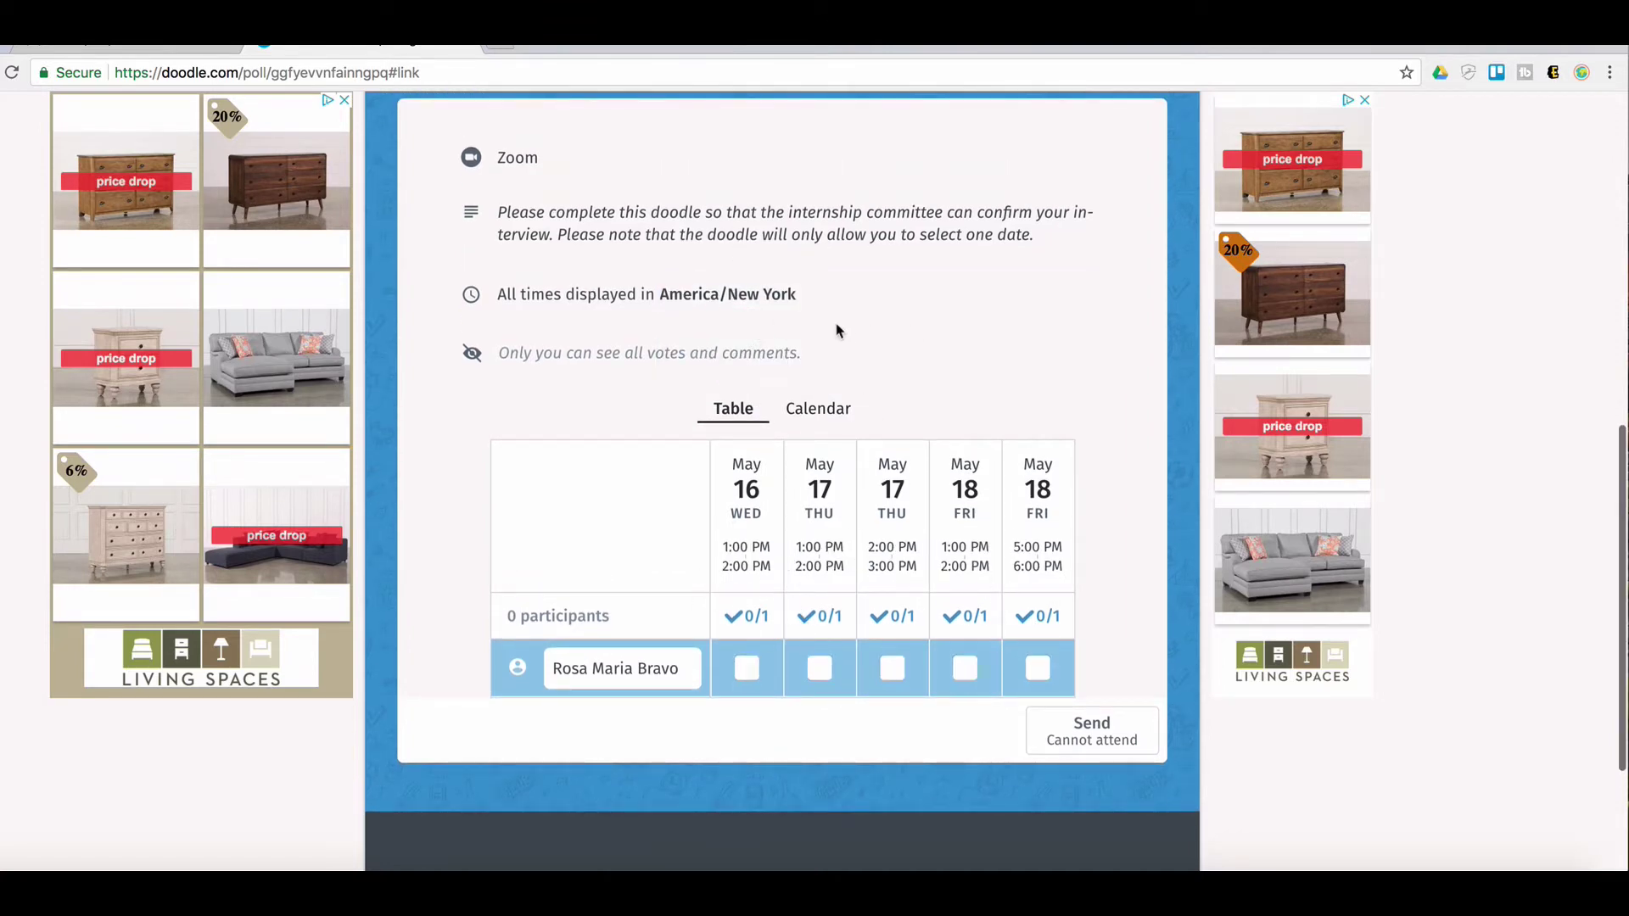
Set the display timezone back to America/Los Angeles
{"action": "left_click", "coordinate": [758, 301]}
{"action": "left_click_drag", "start_coordinate": [813, 294], "coordinate": [740, 289]}
{"action": "type", "text": "los"}
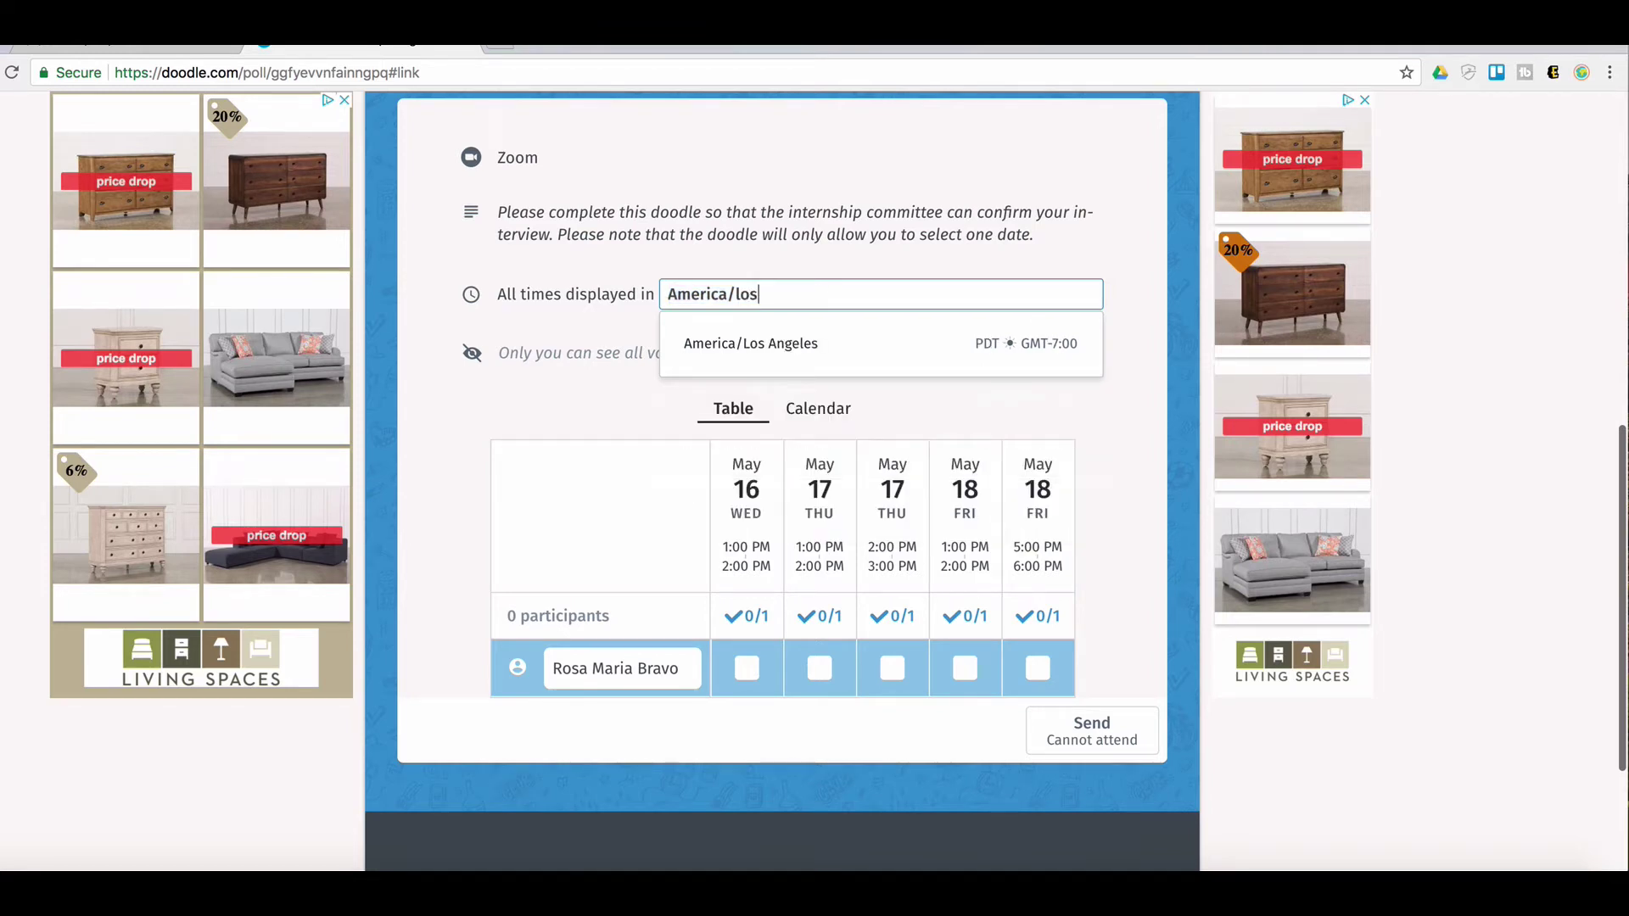
{"action": "scroll", "coordinate": [755, 339], "scroll_direction": "up", "scroll_amount": 1}
{"action": "left_click", "coordinate": [754, 360]}
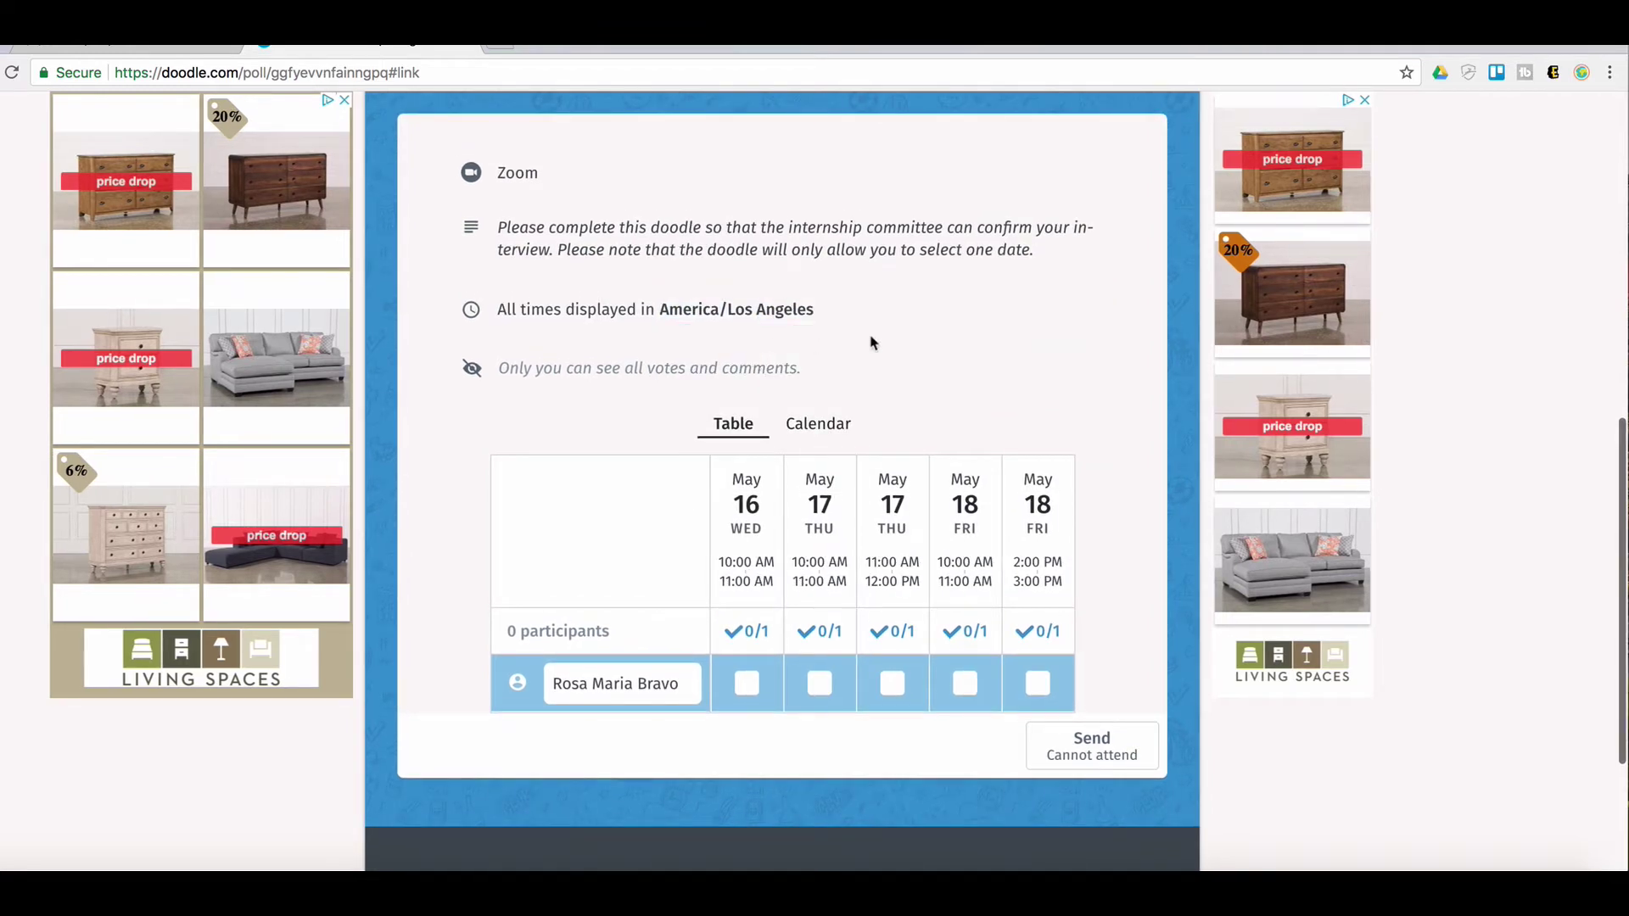
{"action": "scroll", "coordinate": [978, 344], "scroll_direction": "up", "scroll_amount": 7}
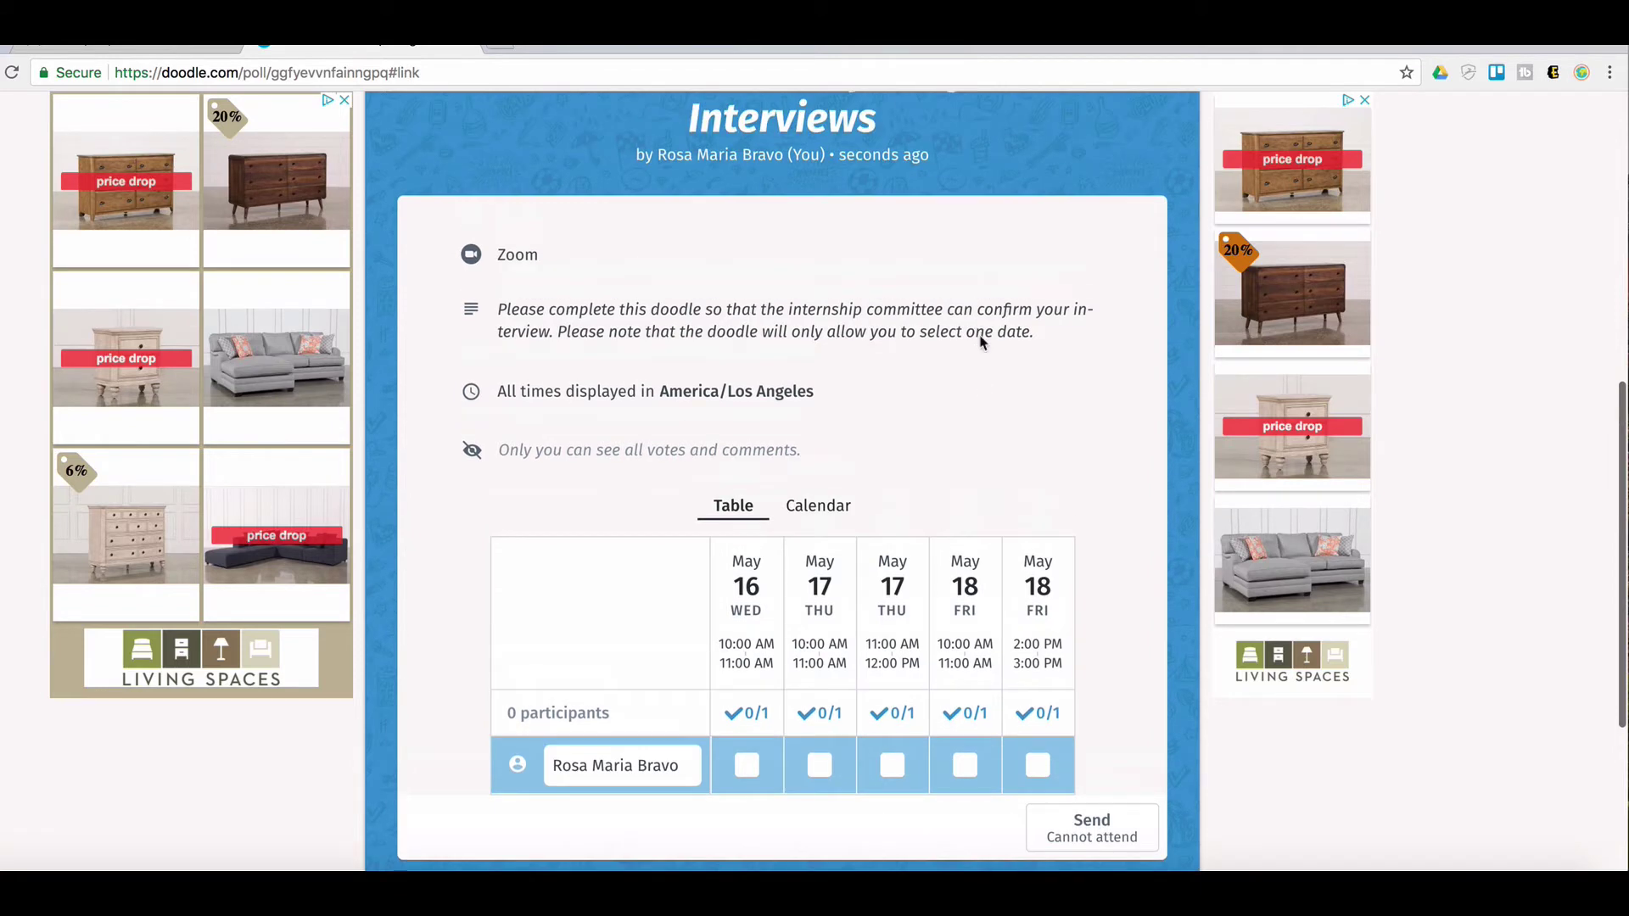
Copy the poll link and load it in a new private browsing window
{"action": "scroll", "coordinate": [987, 338], "scroll_direction": "up", "scroll_amount": 2}
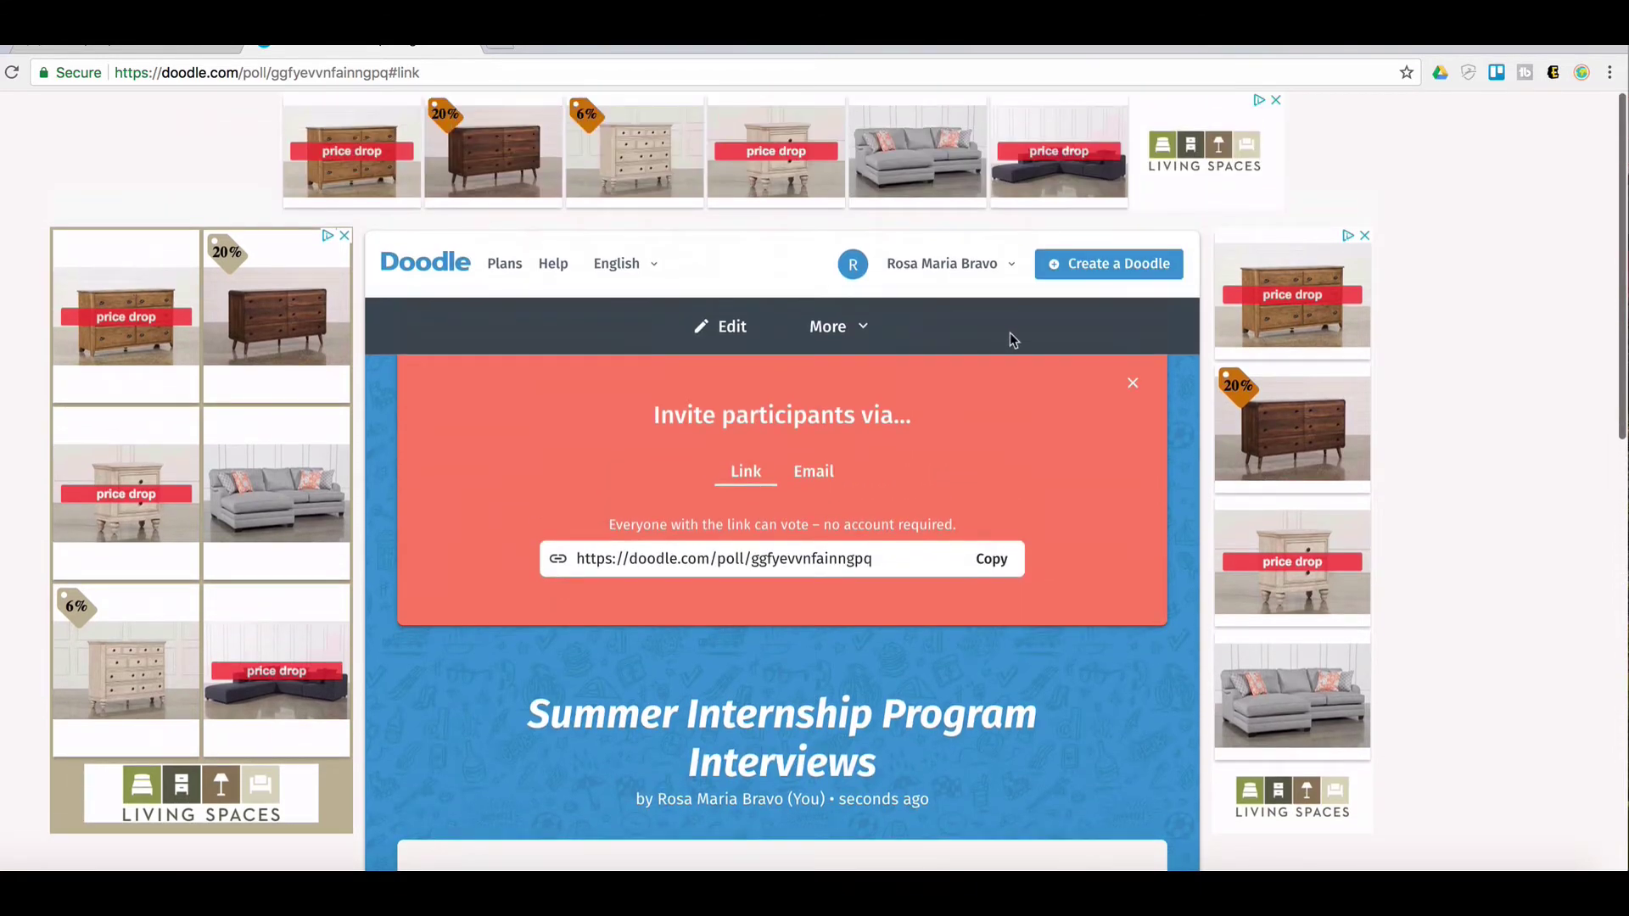
{"action": "left_click", "coordinate": [989, 560]}
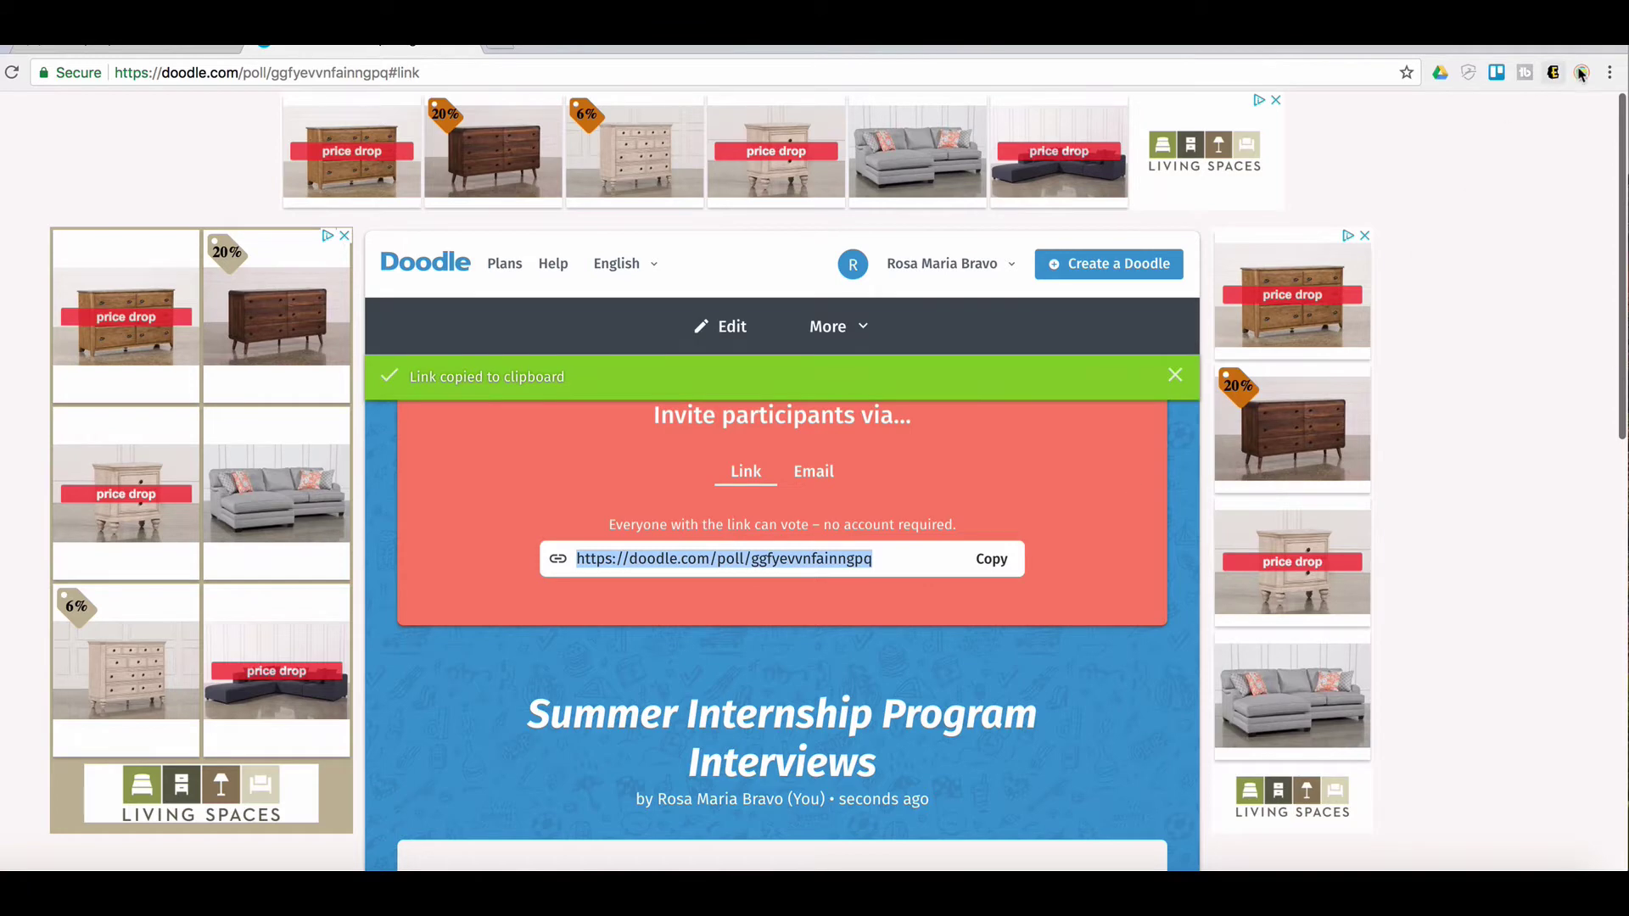
{"action": "left_click", "coordinate": [1610, 73]}
{"action": "left_click", "coordinate": [1443, 136]}
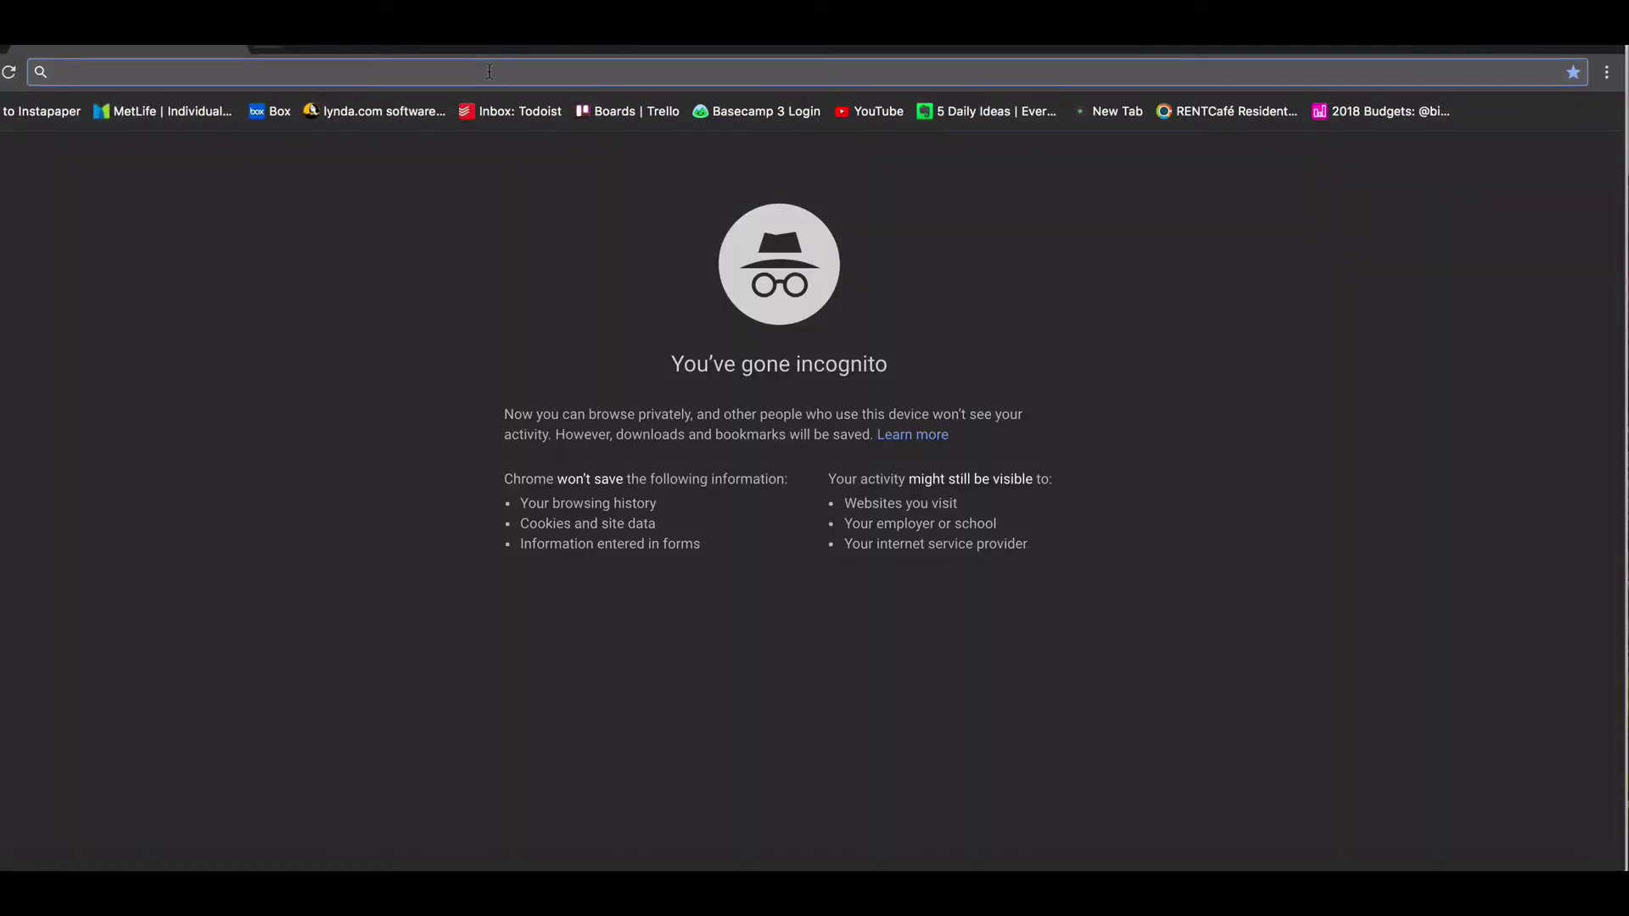
{"action": "key", "text": "ctrl+v"}
{"action": "key", "text": "Return"}
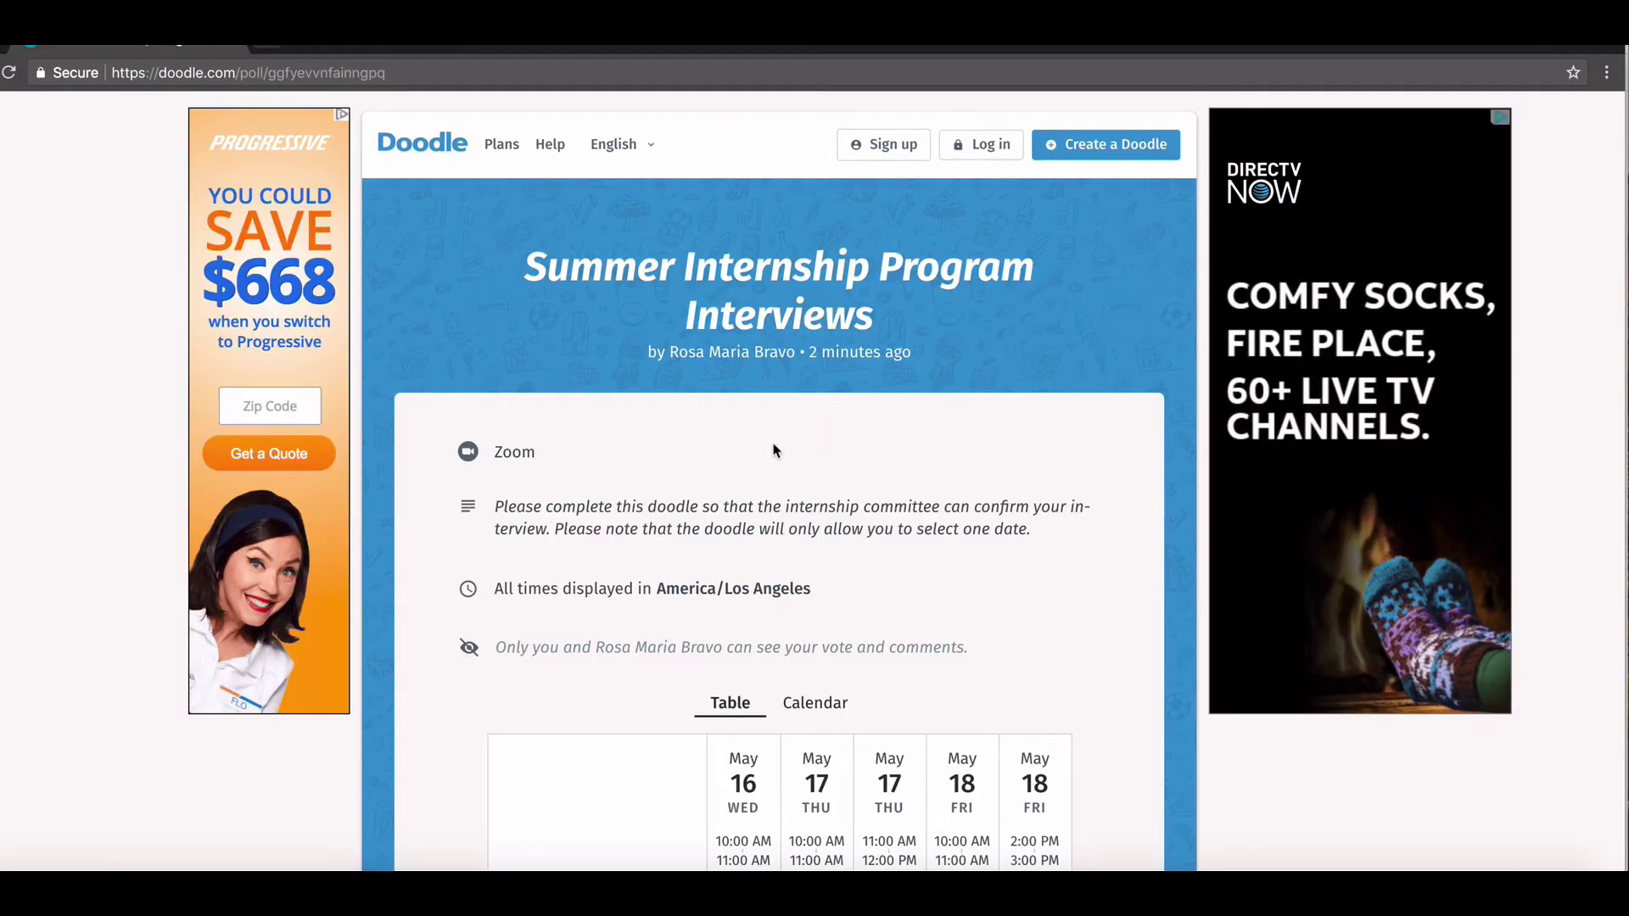
Enter a participant's name, vote yes for May 16, 10:00–11:00 AM, and send it
{"action": "scroll", "coordinate": [774, 450], "scroll_direction": "down", "scroll_amount": 4}
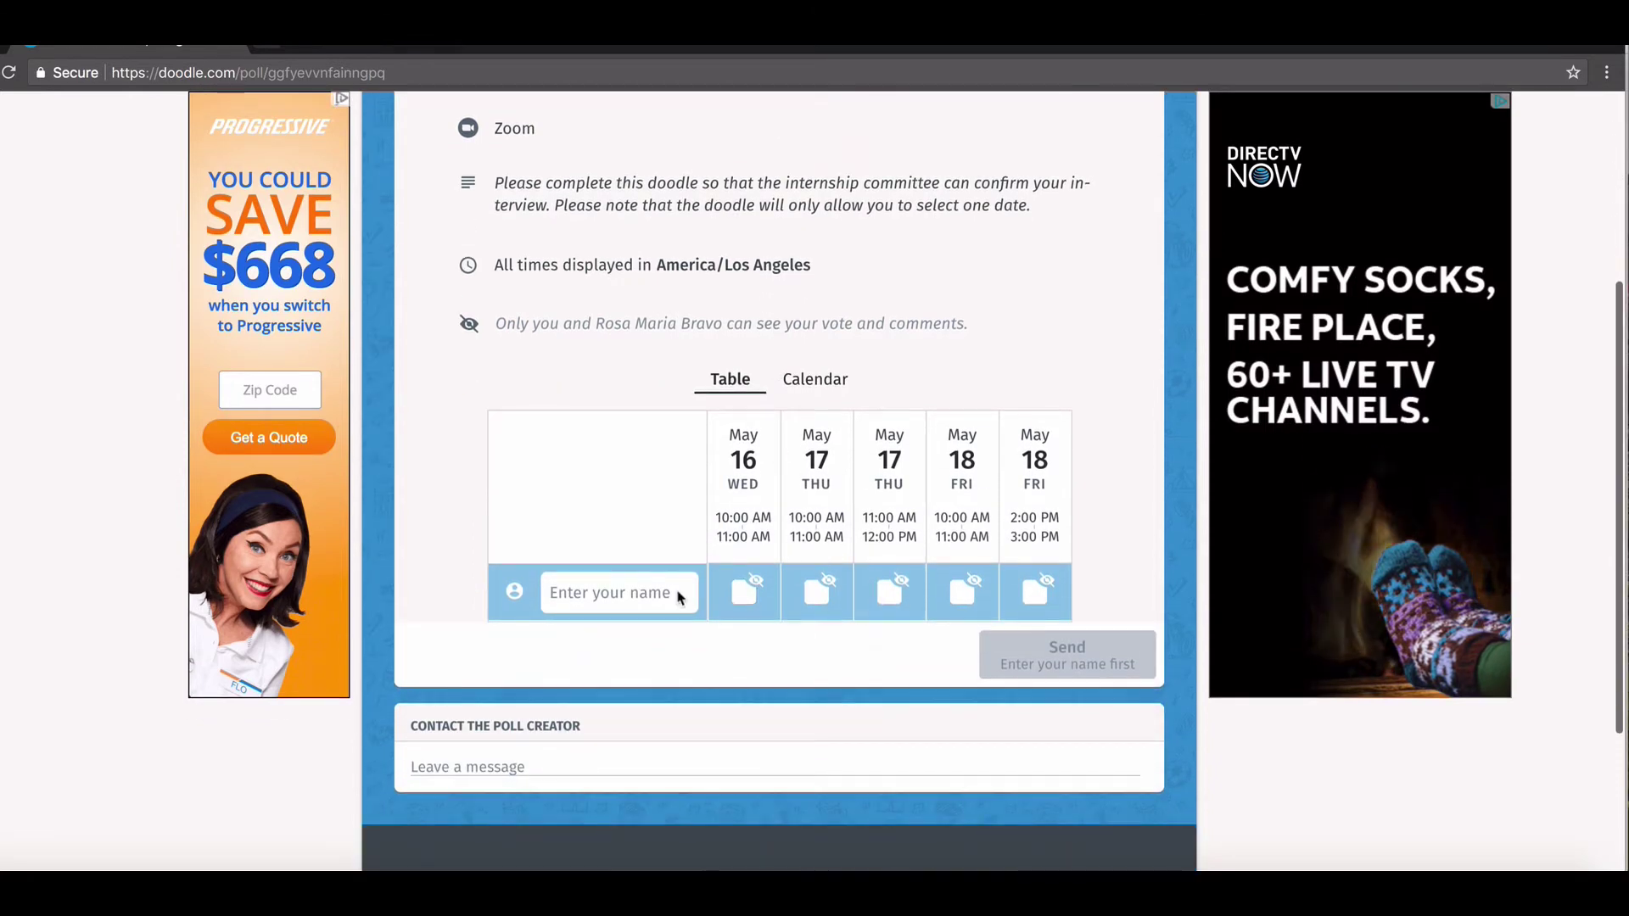
{"action": "left_click", "coordinate": [679, 597]}
{"action": "type", "text": "J"}
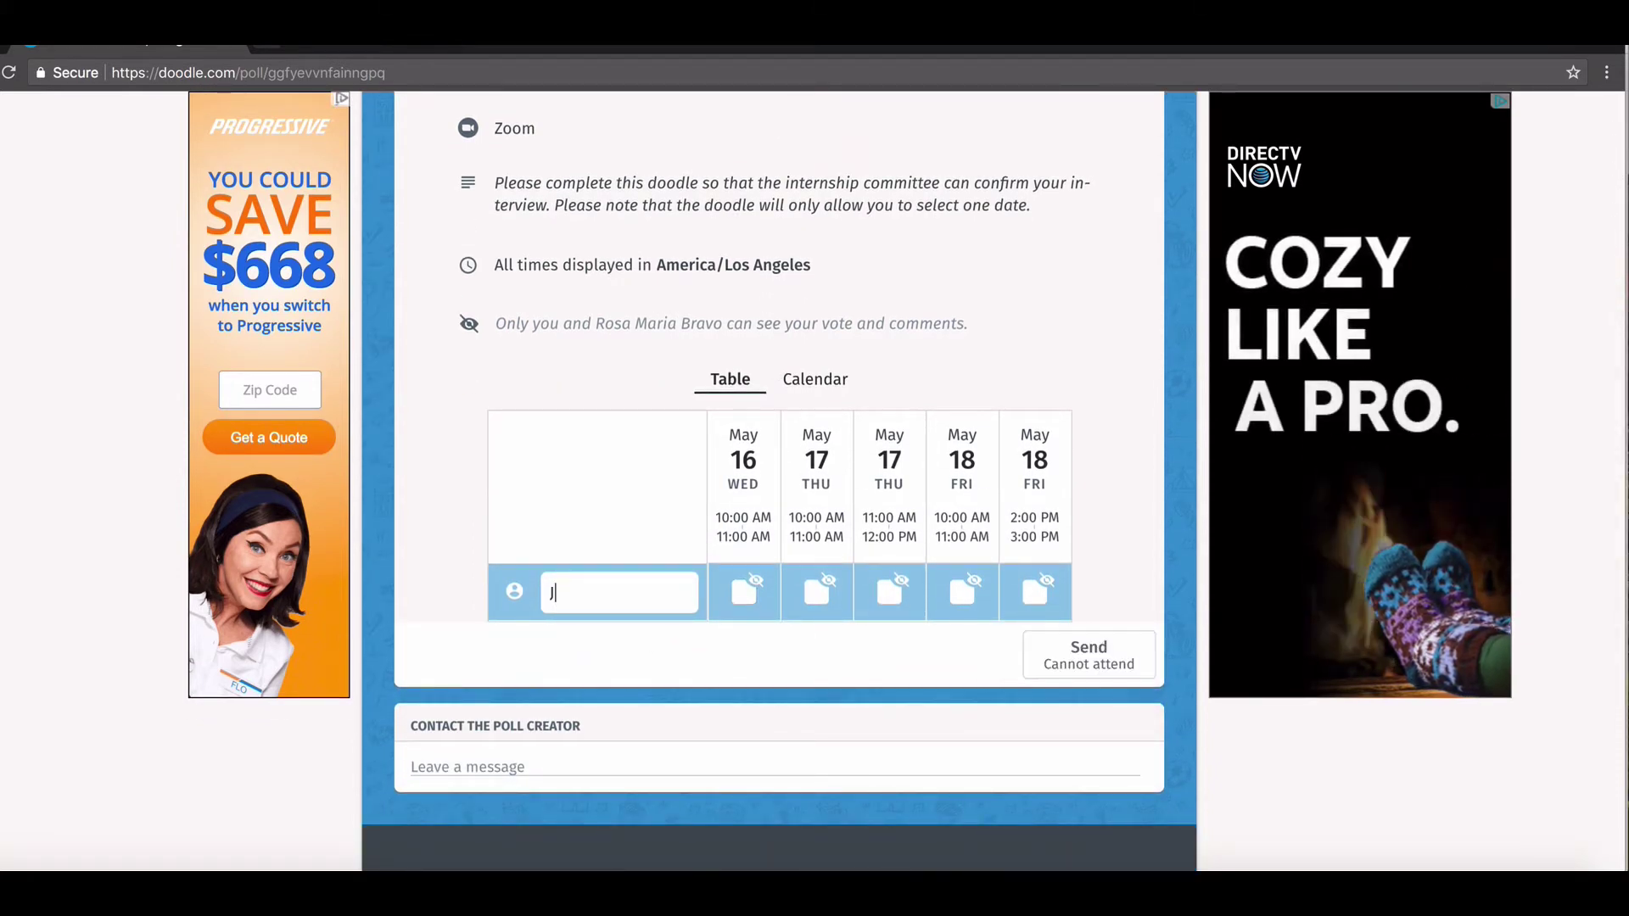
{"action": "type", "text": "oan"}
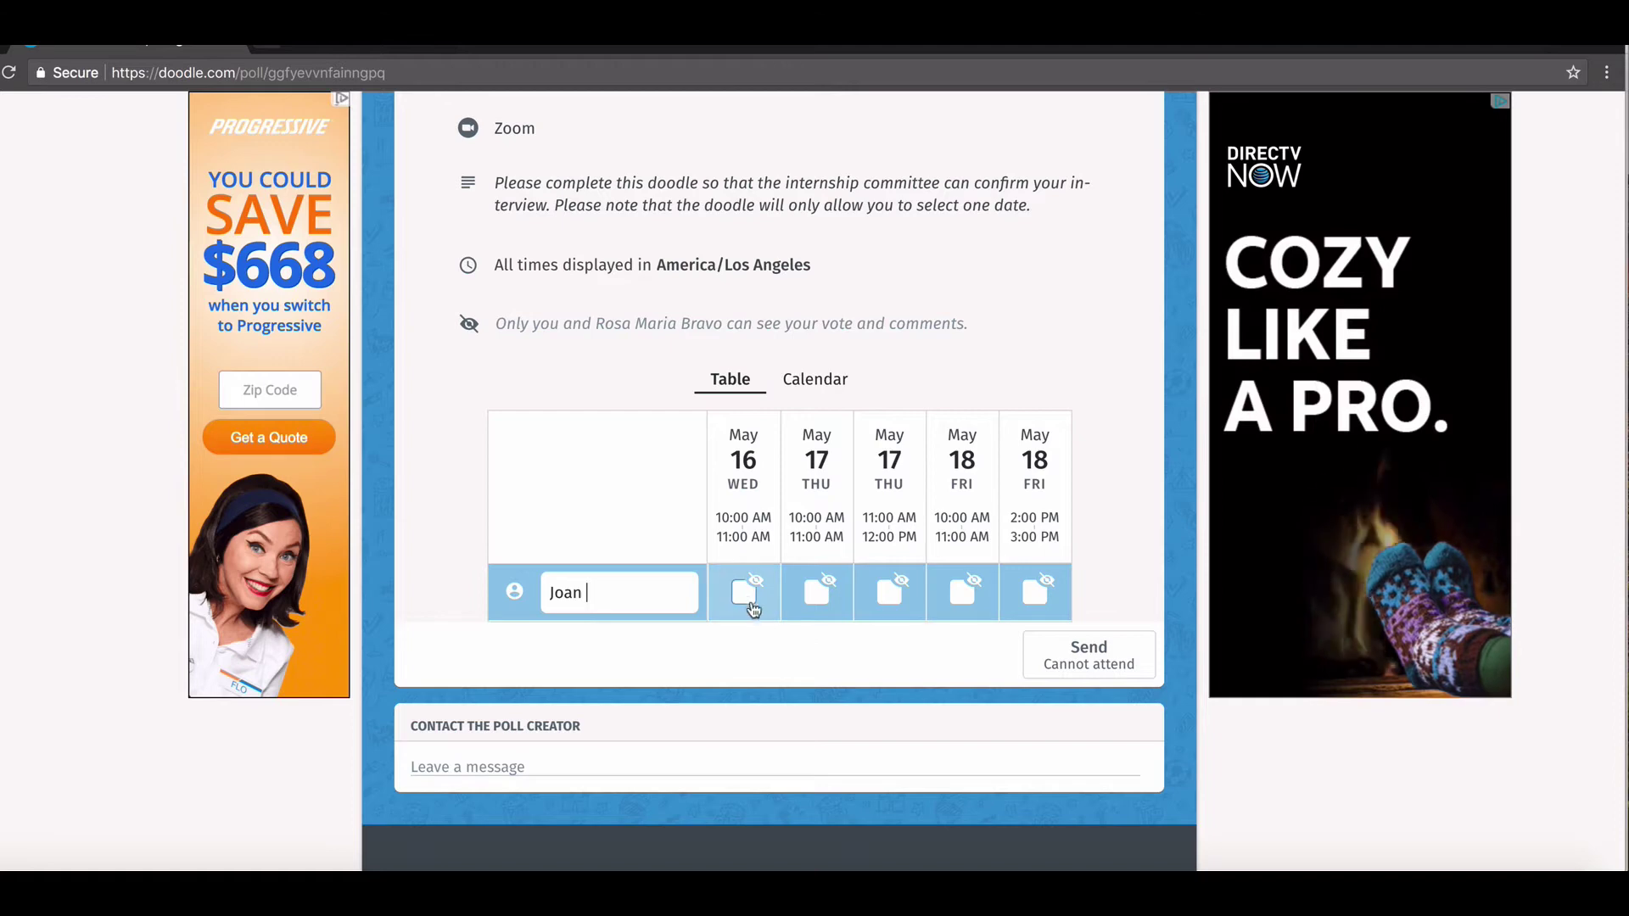
{"action": "left_click", "coordinate": [746, 594]}
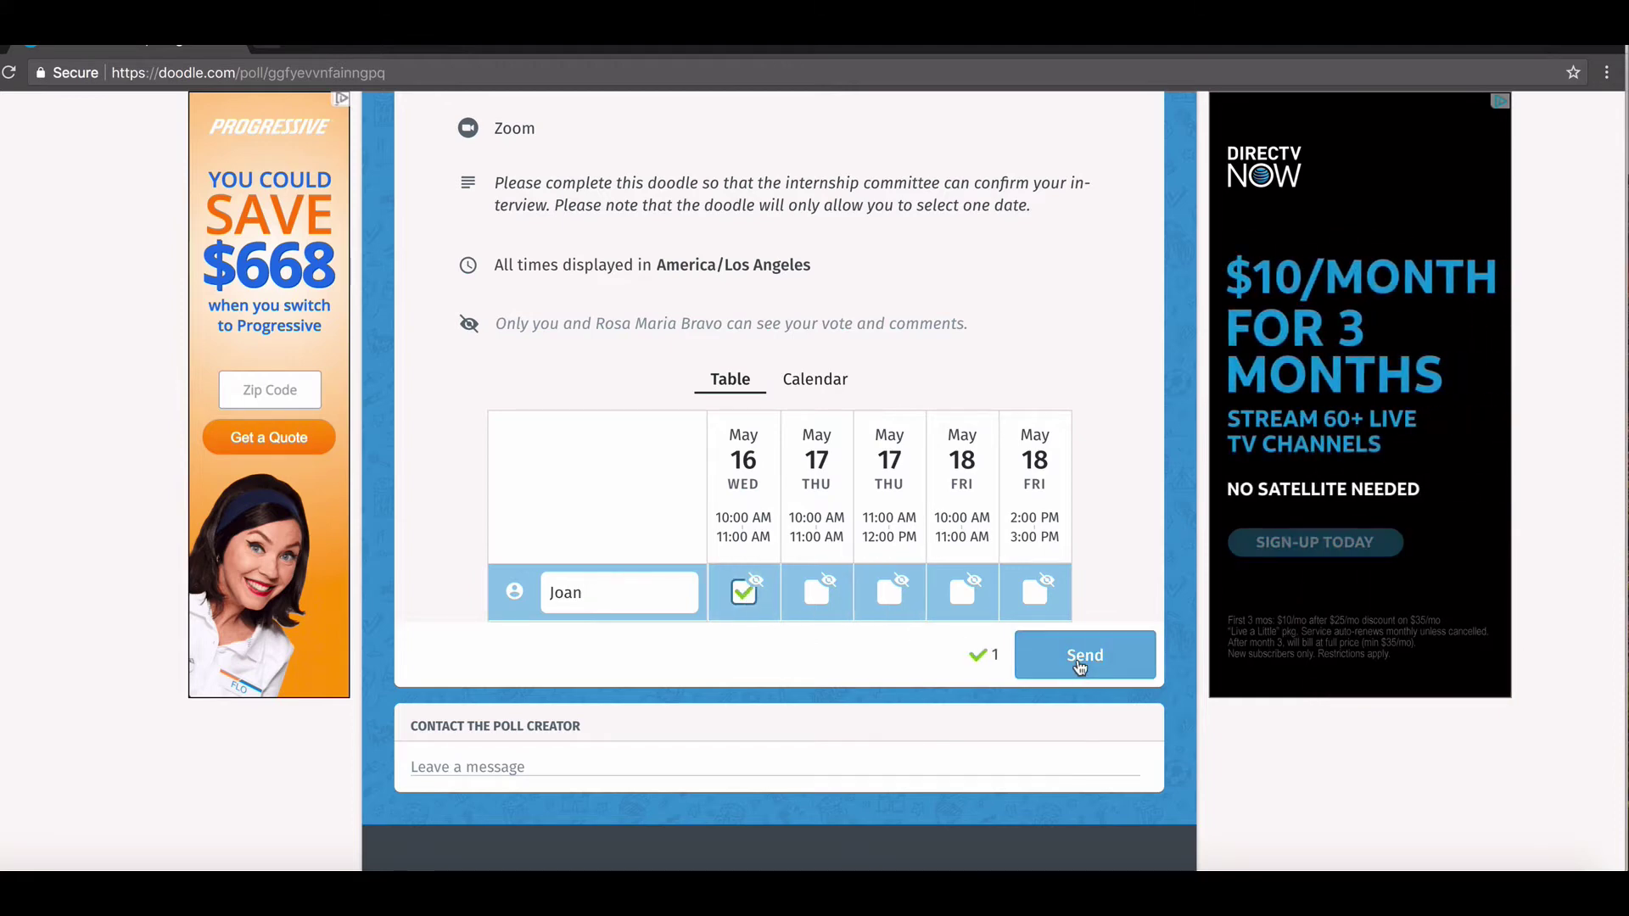
{"action": "left_click", "coordinate": [1081, 666]}
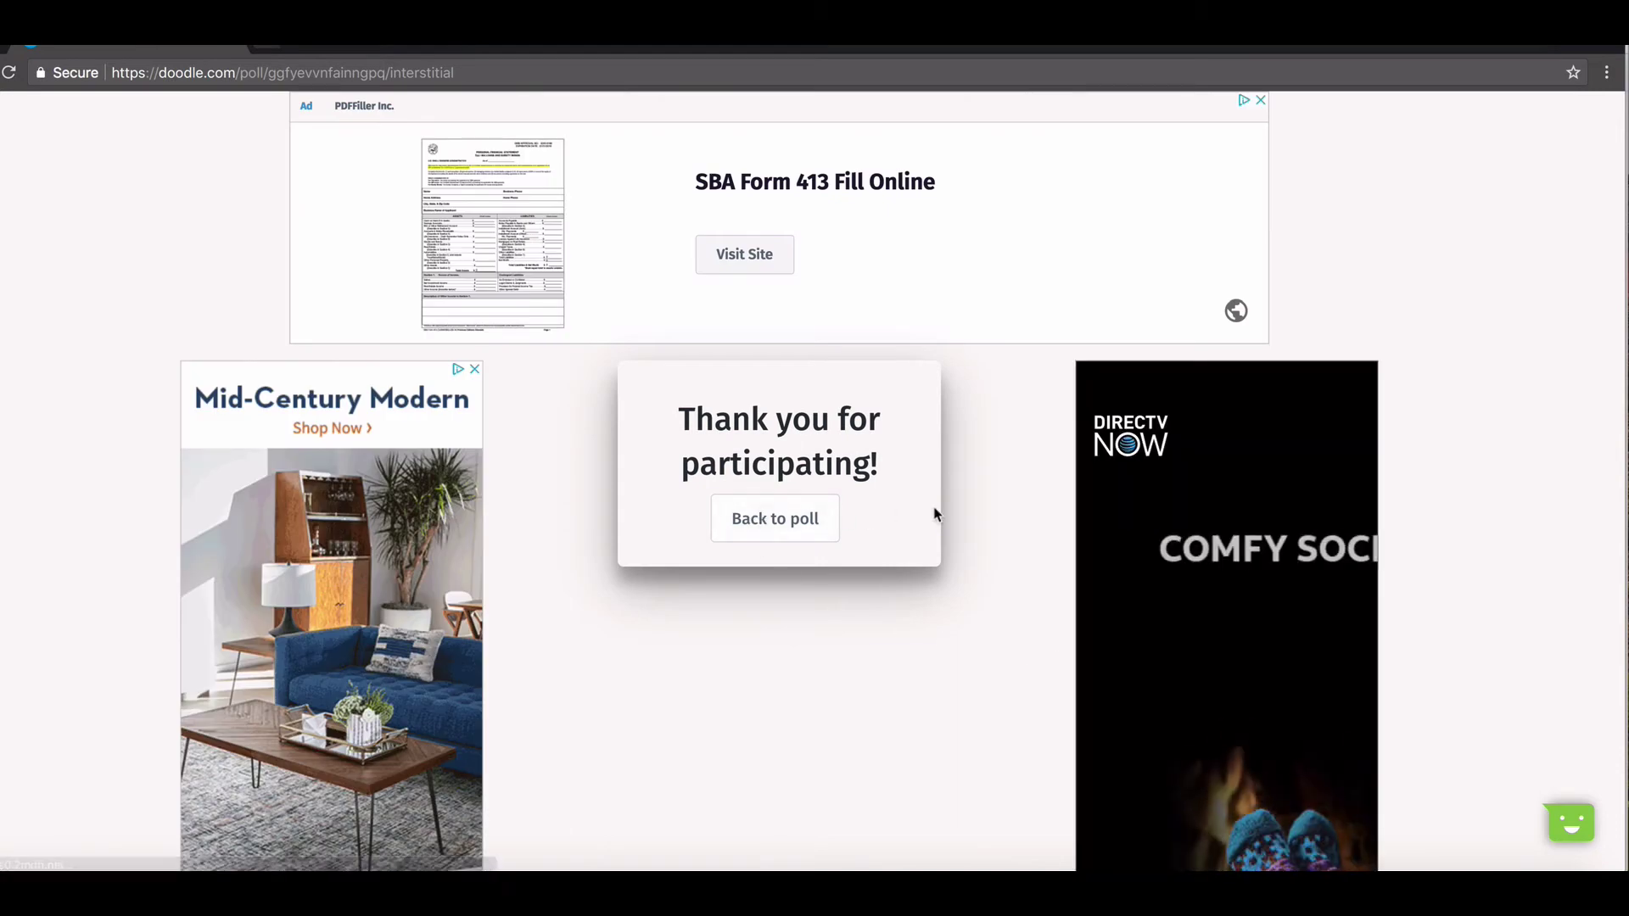
{"action": "left_click", "coordinate": [775, 534]}
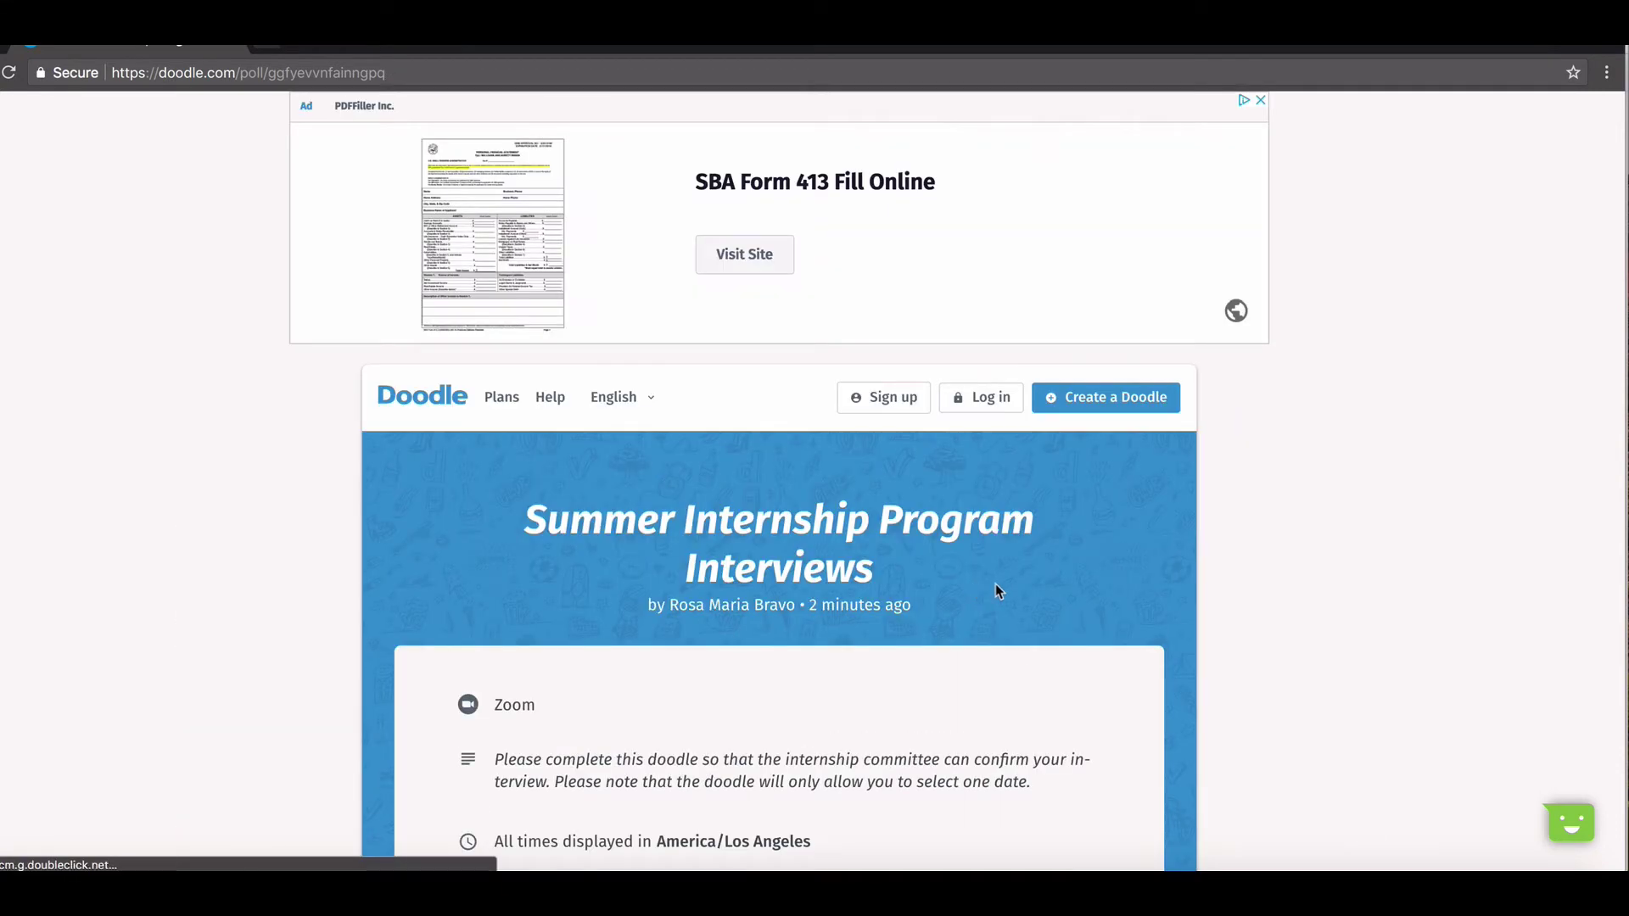
Enter a second participant's name and send a yes vote for May 17, 11:00 AM–12:00 PM
{"action": "scroll", "coordinate": [997, 592], "scroll_direction": "down", "scroll_amount": 1}
{"action": "scroll", "coordinate": [996, 592], "scroll_direction": "down", "scroll_amount": 8}
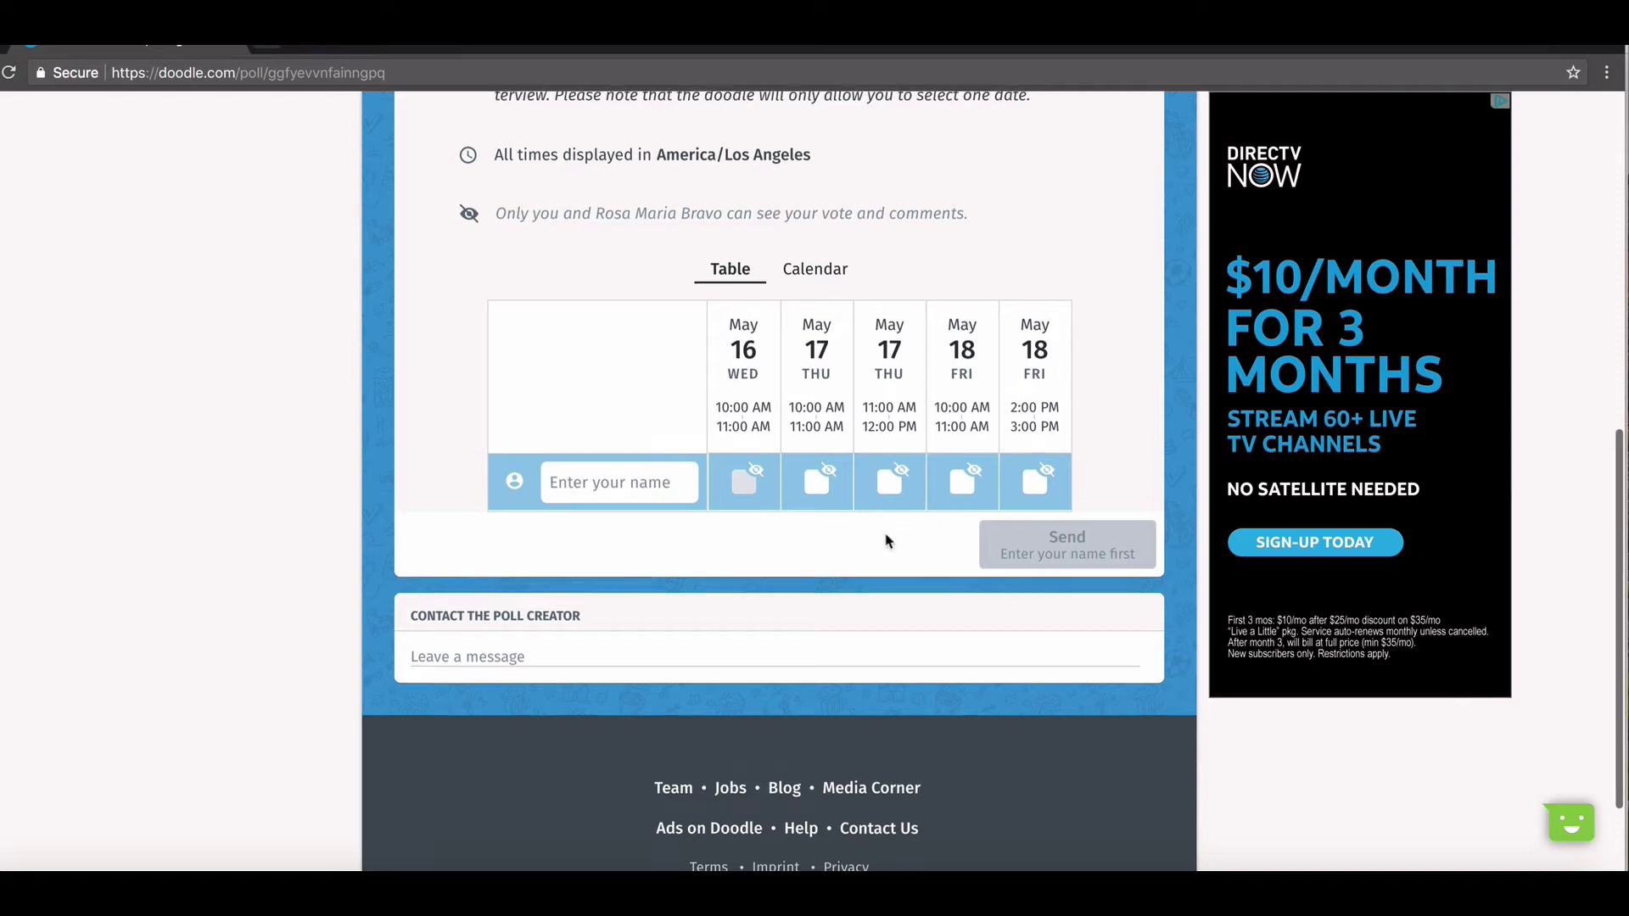
{"action": "scroll", "coordinate": [883, 538], "scroll_direction": "up", "scroll_amount": 3}
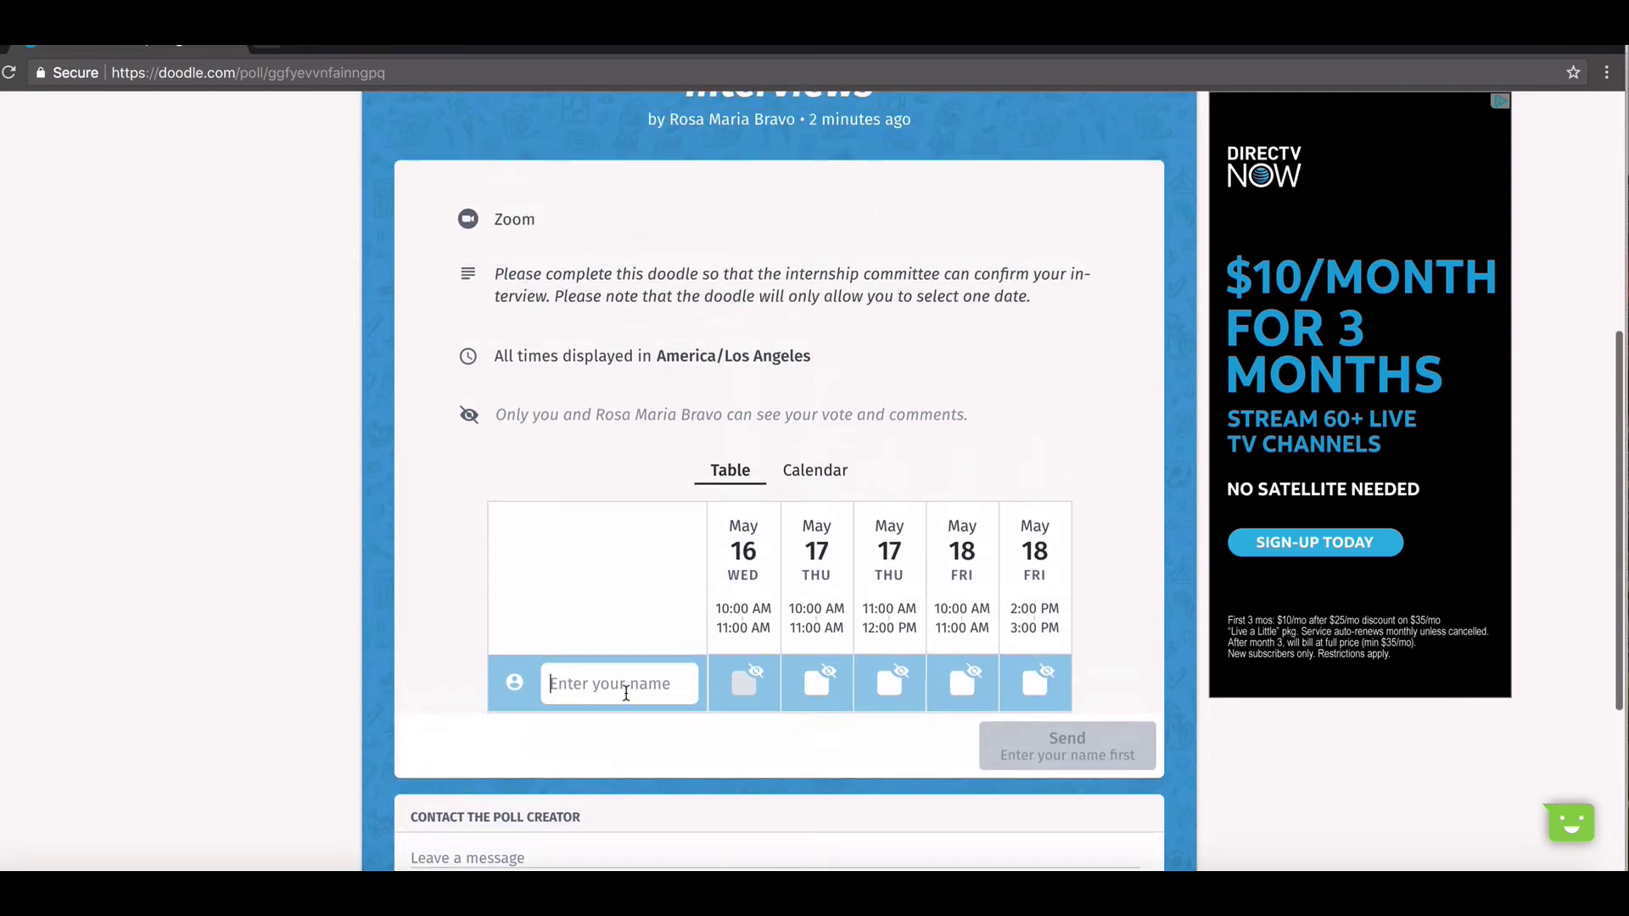
{"action": "left_click", "coordinate": [628, 692]}
{"action": "type", "text": "Maria"}
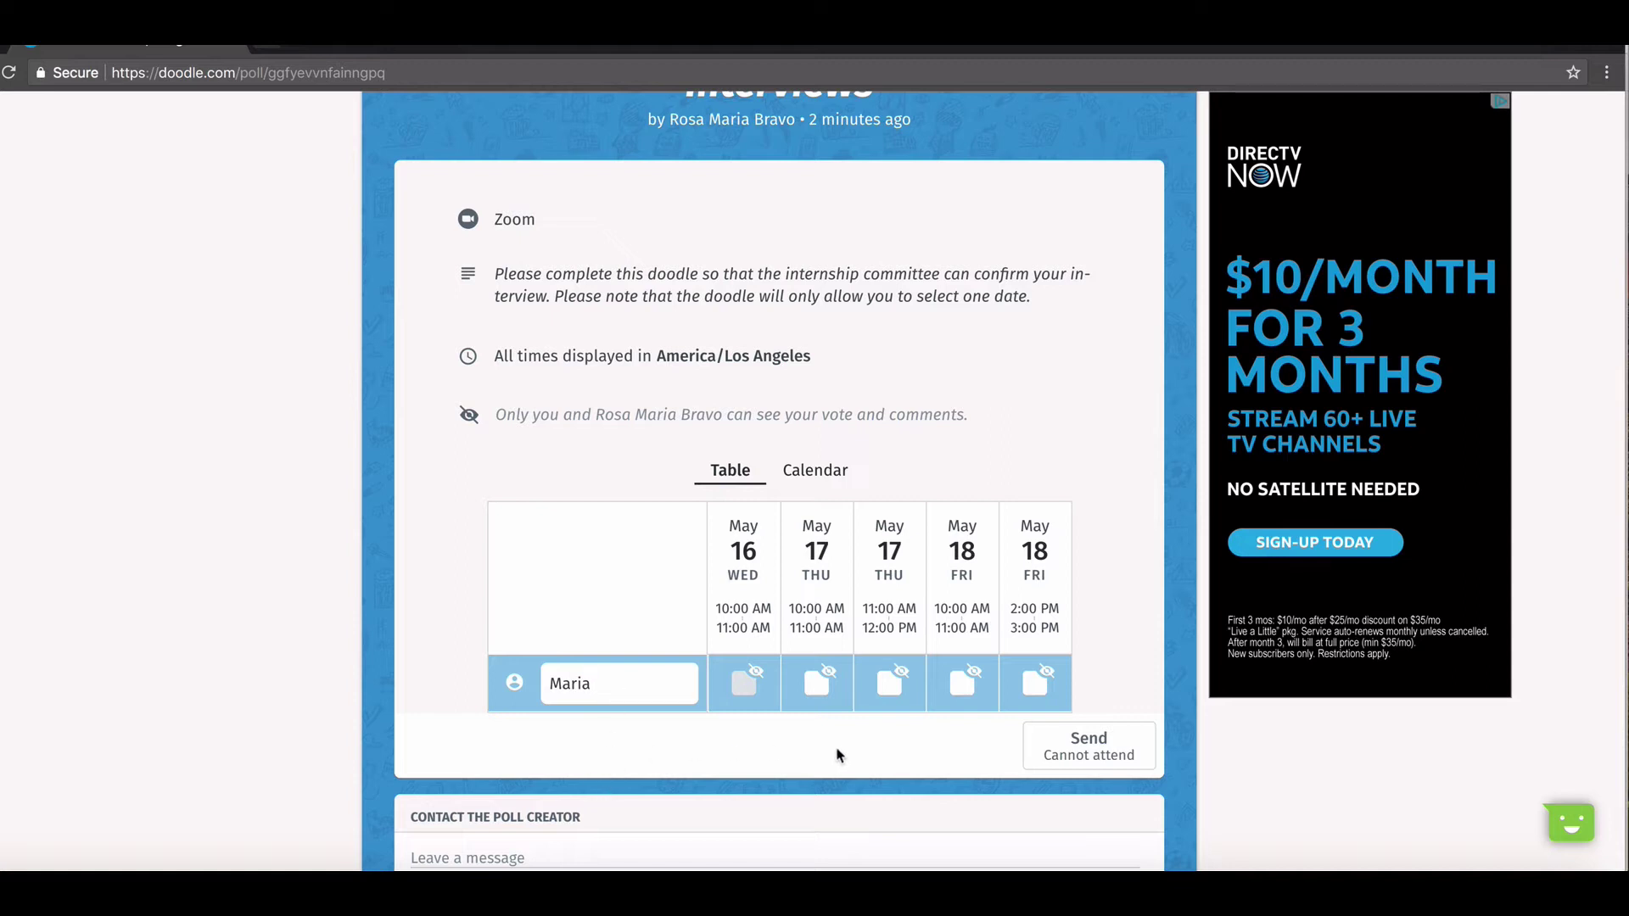
{"action": "left_click", "coordinate": [889, 683]}
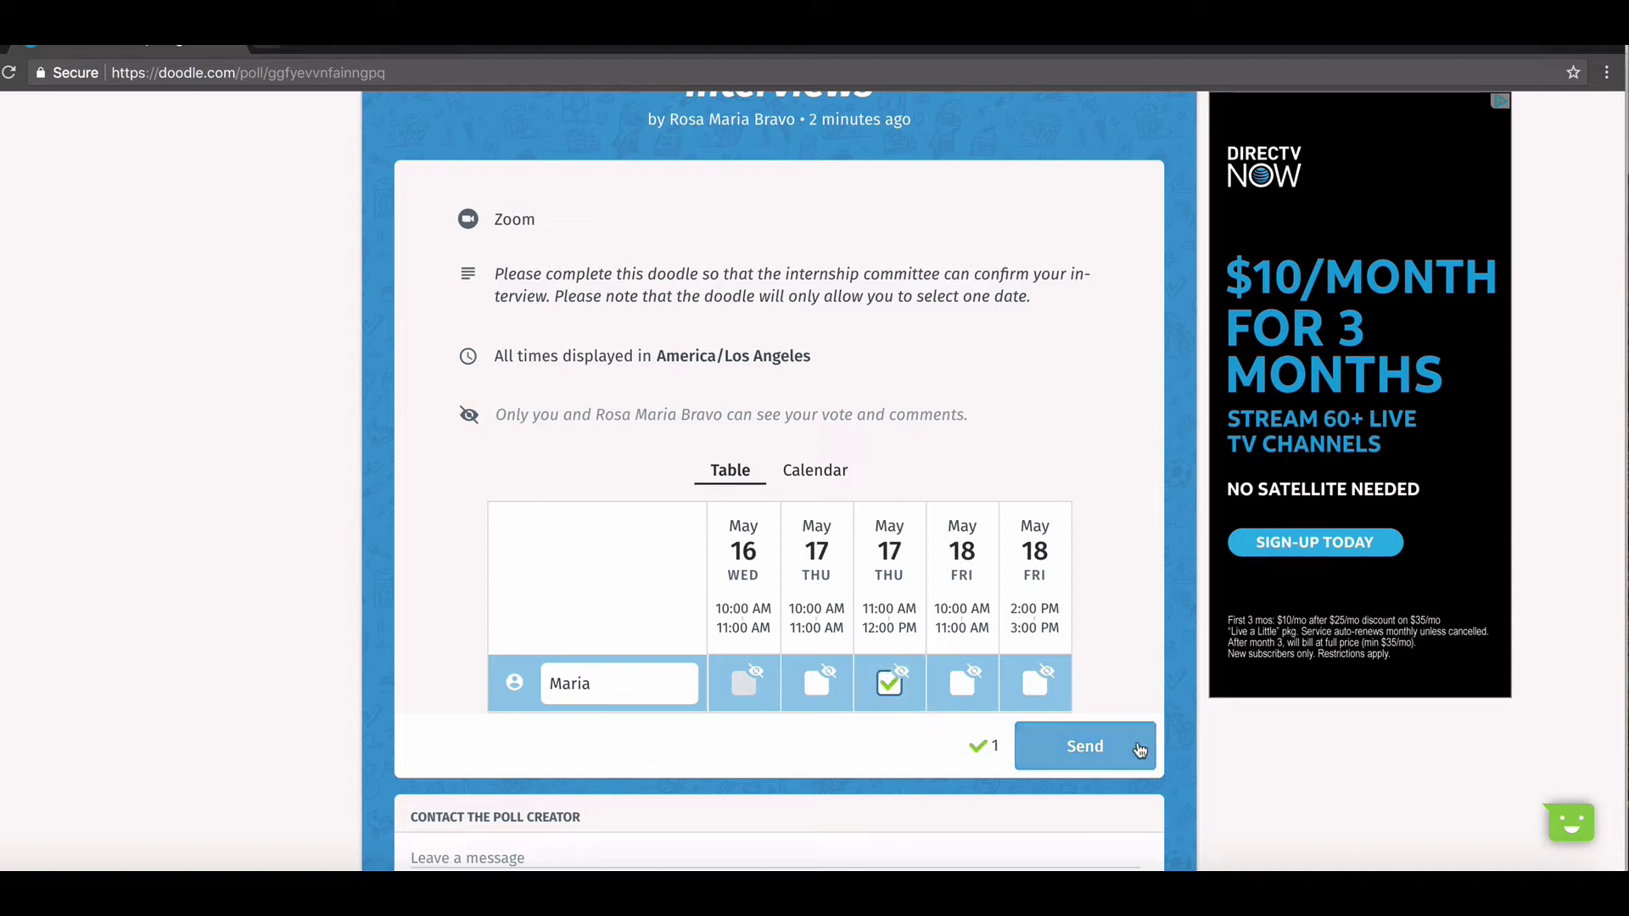
{"action": "left_click", "coordinate": [1106, 754]}
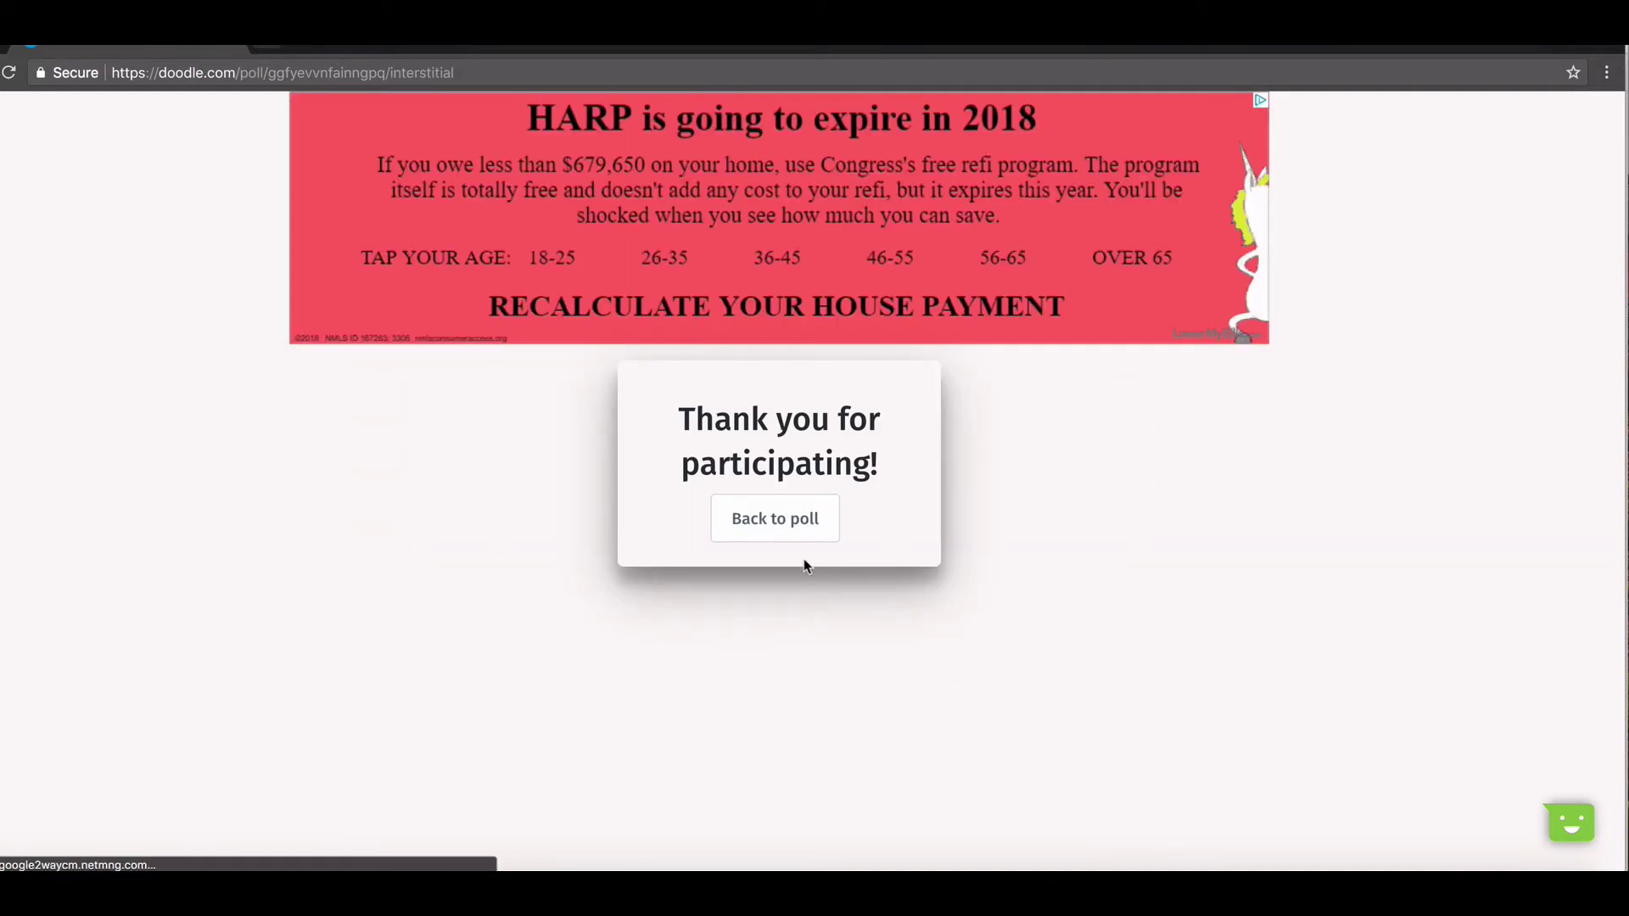
{"action": "left_click", "coordinate": [747, 519]}
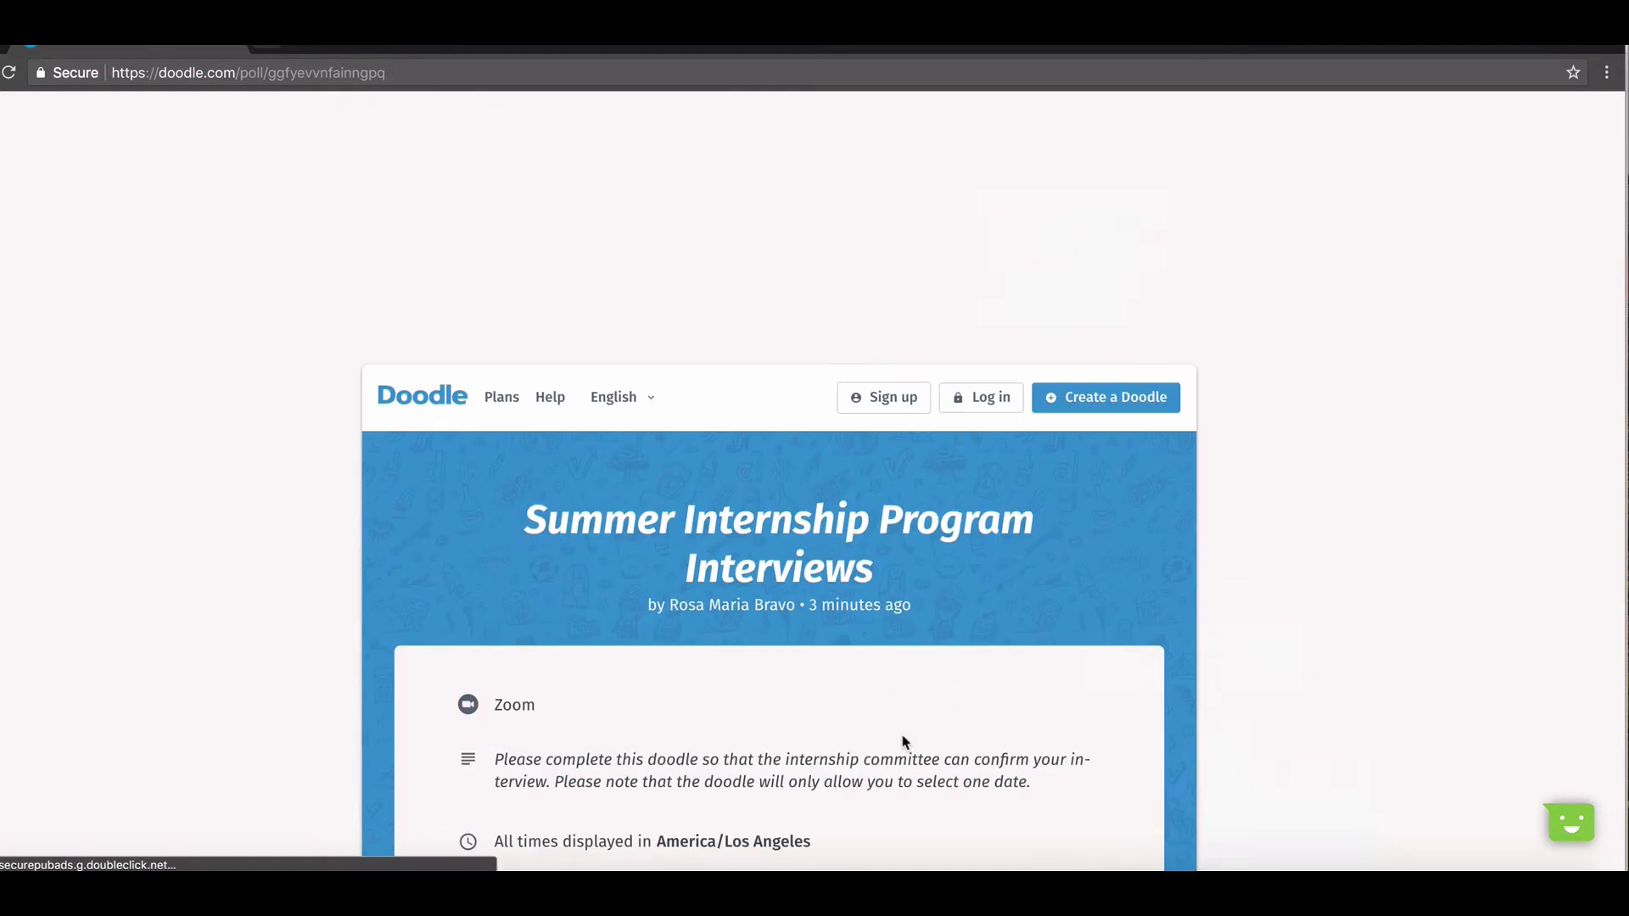
{"action": "scroll", "coordinate": [904, 741], "scroll_direction": "down", "scroll_amount": 4}
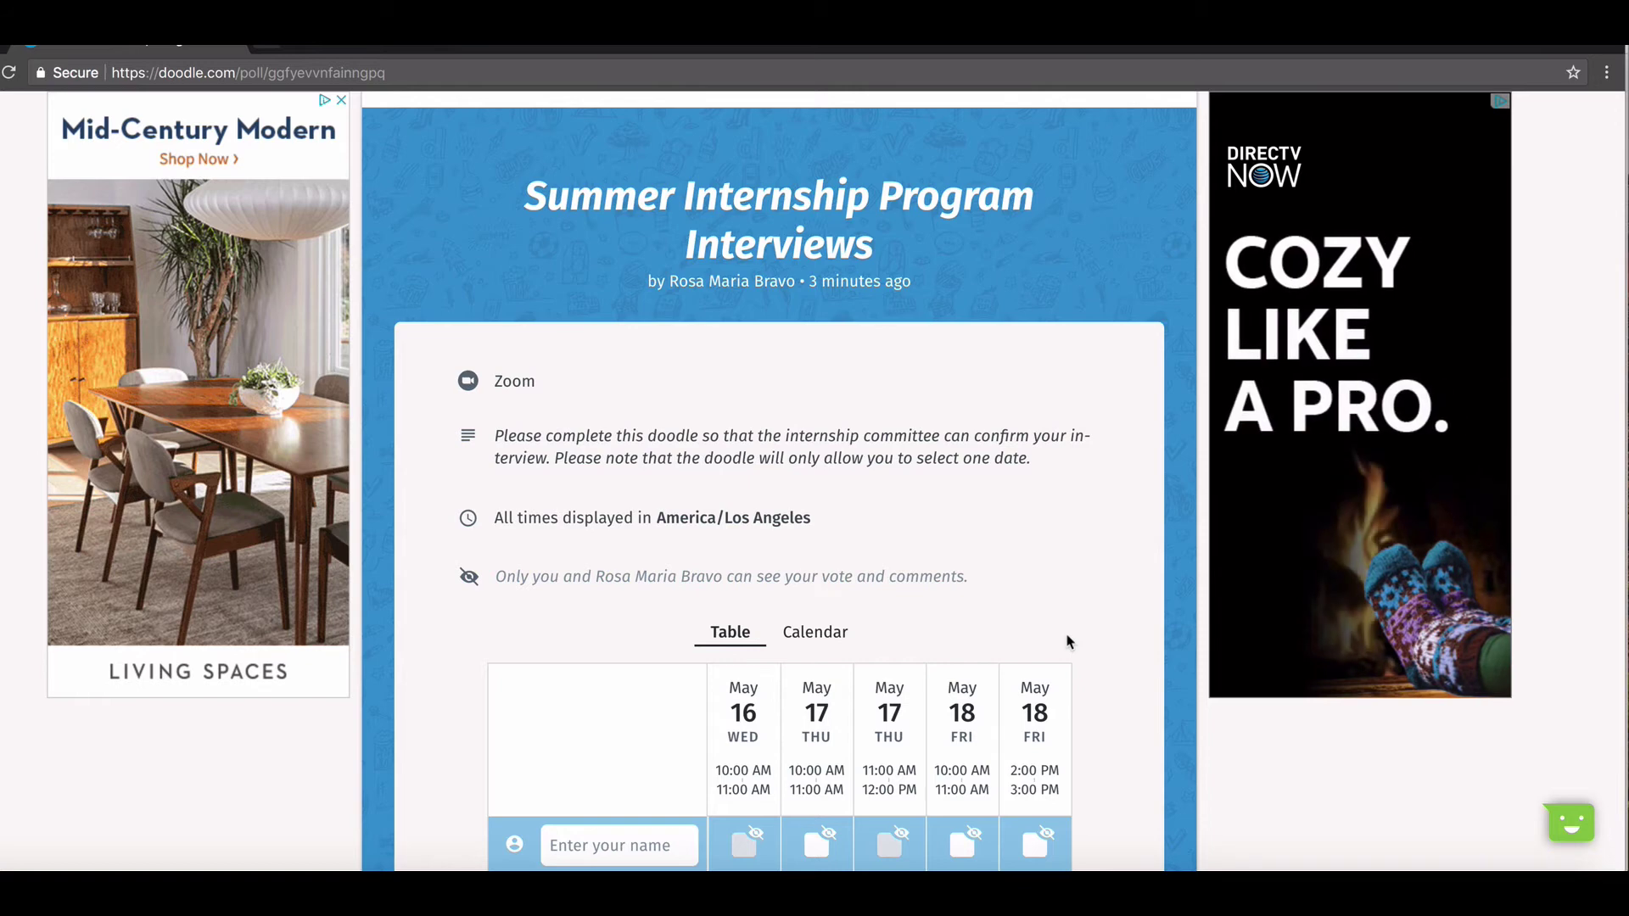
{"action": "scroll", "coordinate": [1067, 643], "scroll_direction": "down", "scroll_amount": 2}
{"action": "scroll", "coordinate": [1068, 642], "scroll_direction": "down", "scroll_amount": 1}
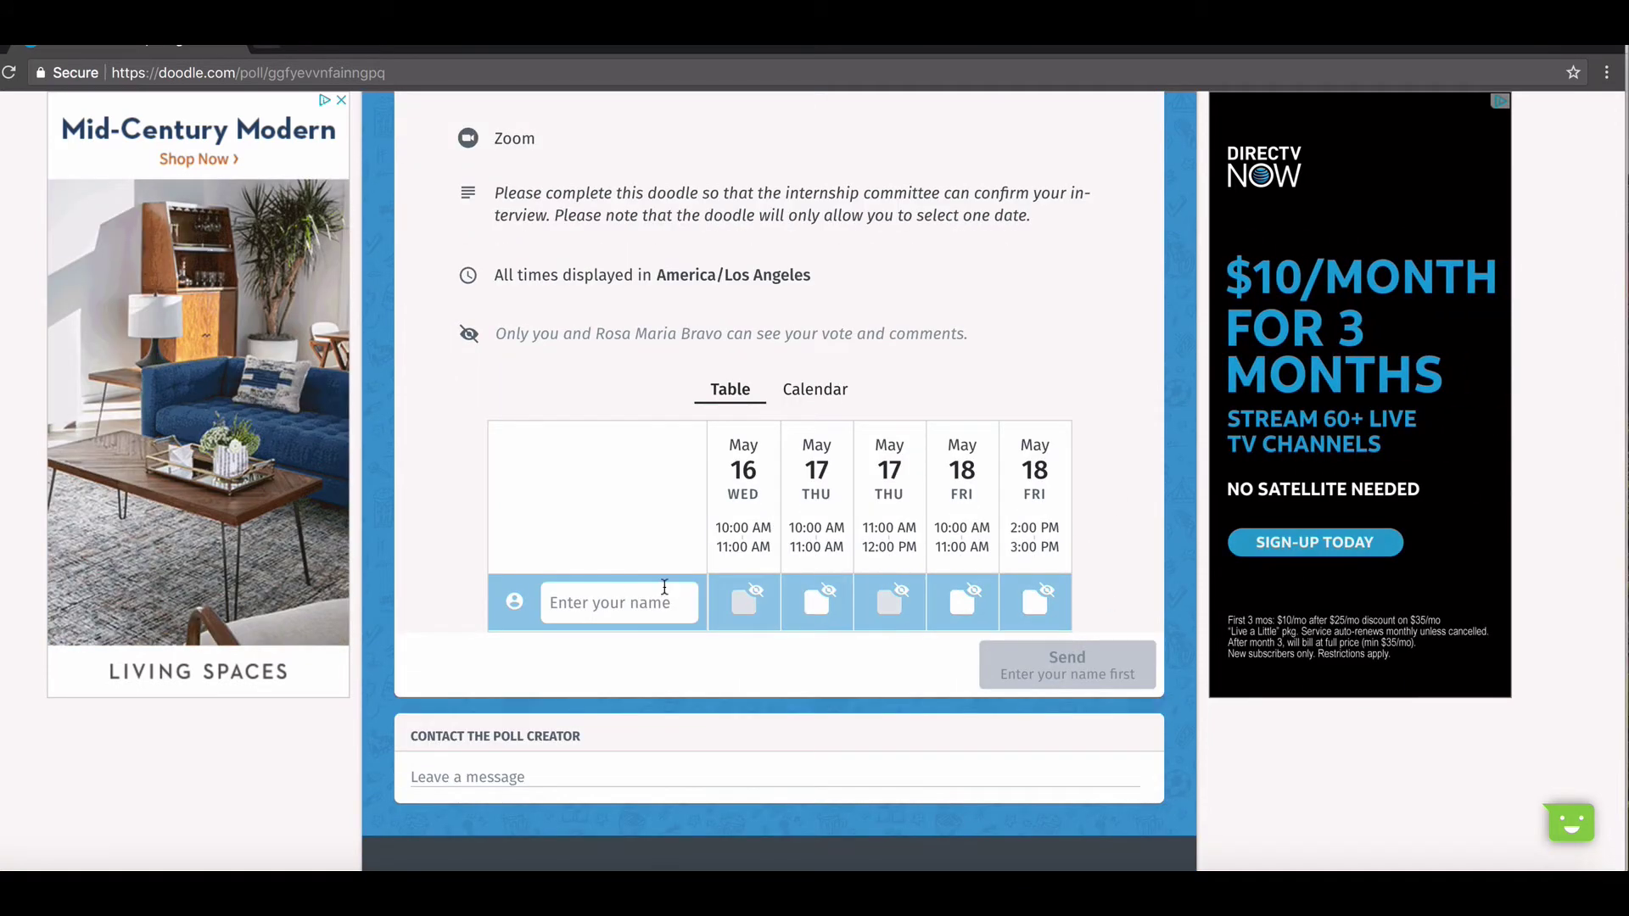
Reload the organiser's poll page to show all three participants' votes in the table
{"action": "key", "text": "super+w"}
{"action": "scroll", "coordinate": [1060, 675], "scroll_direction": "down", "scroll_amount": 6}
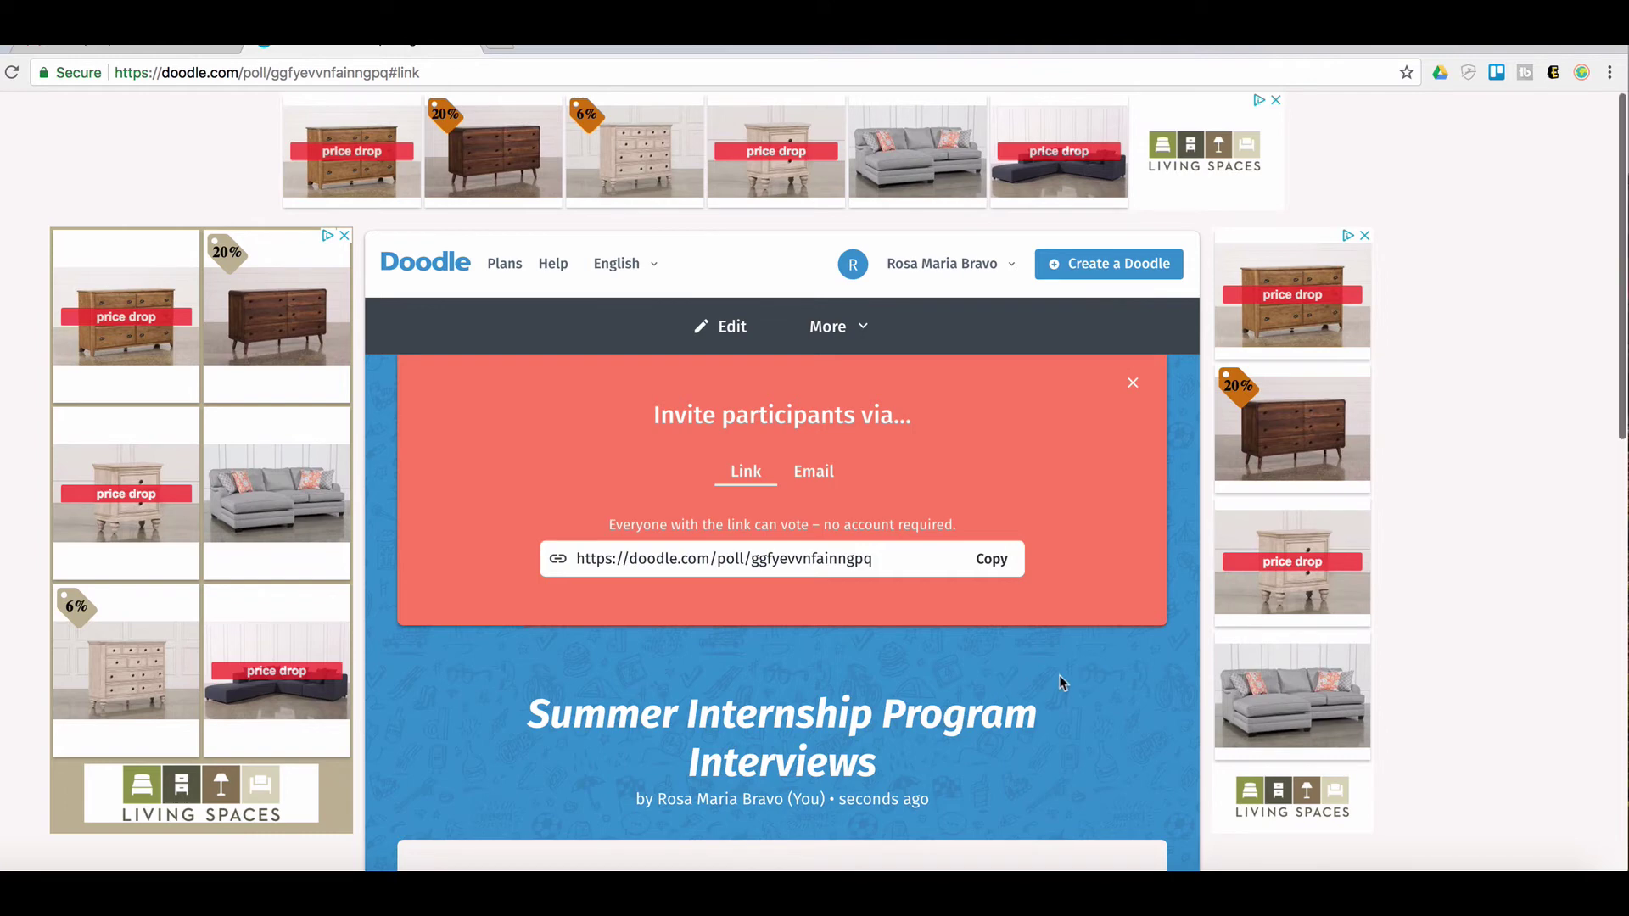
{"action": "scroll", "coordinate": [1061, 681], "scroll_direction": "down", "scroll_amount": 3}
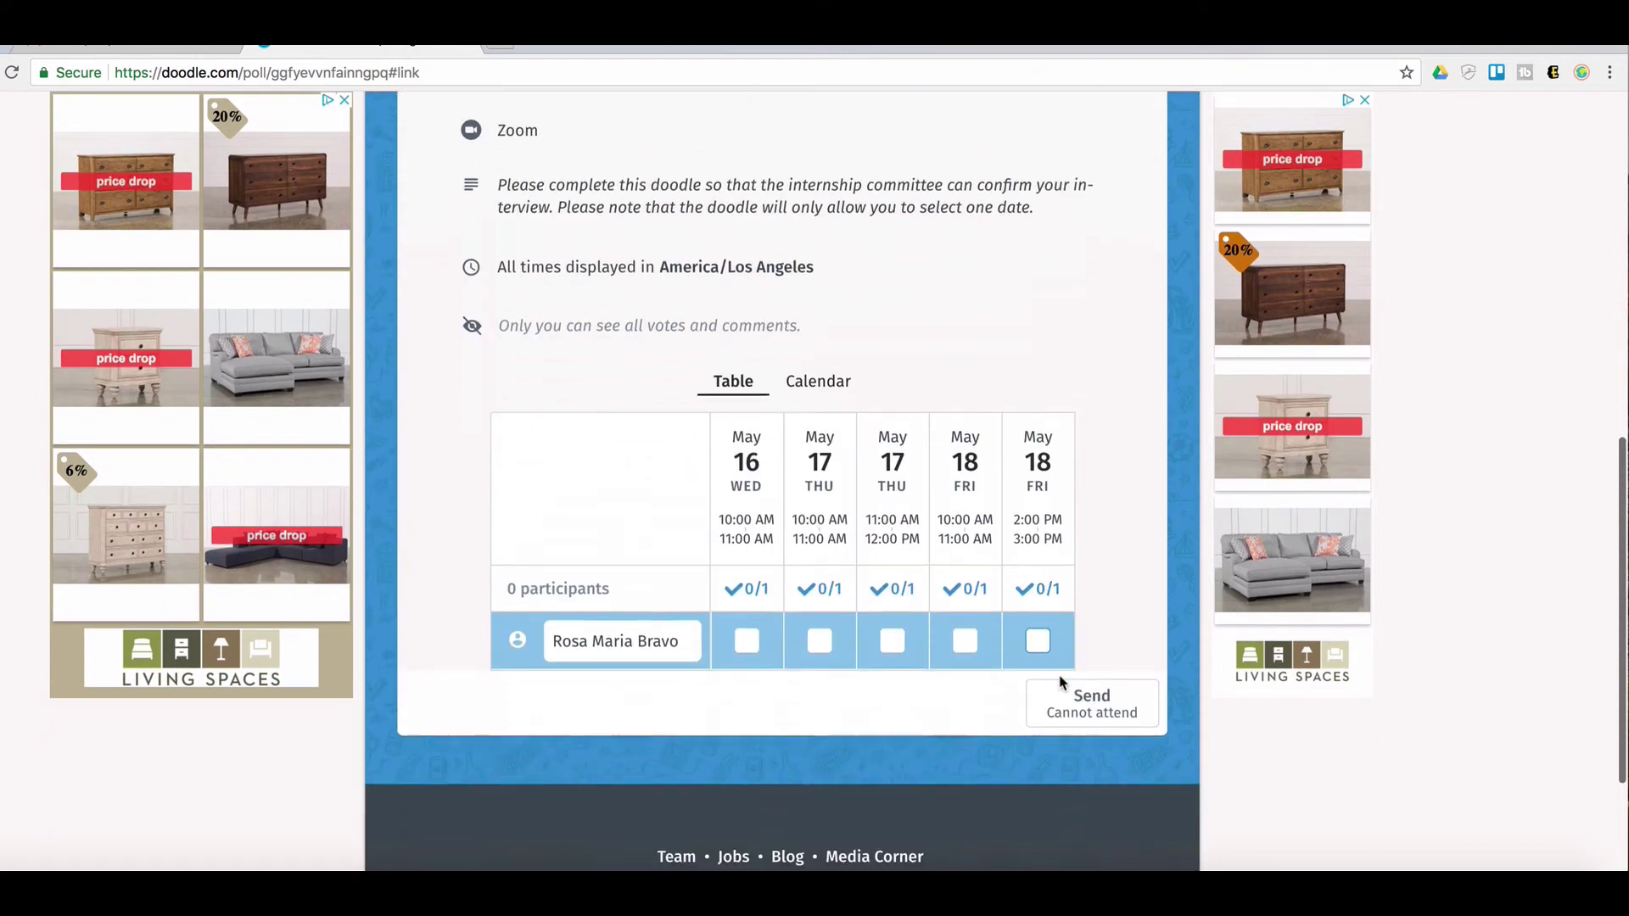
{"action": "left_click", "coordinate": [12, 75]}
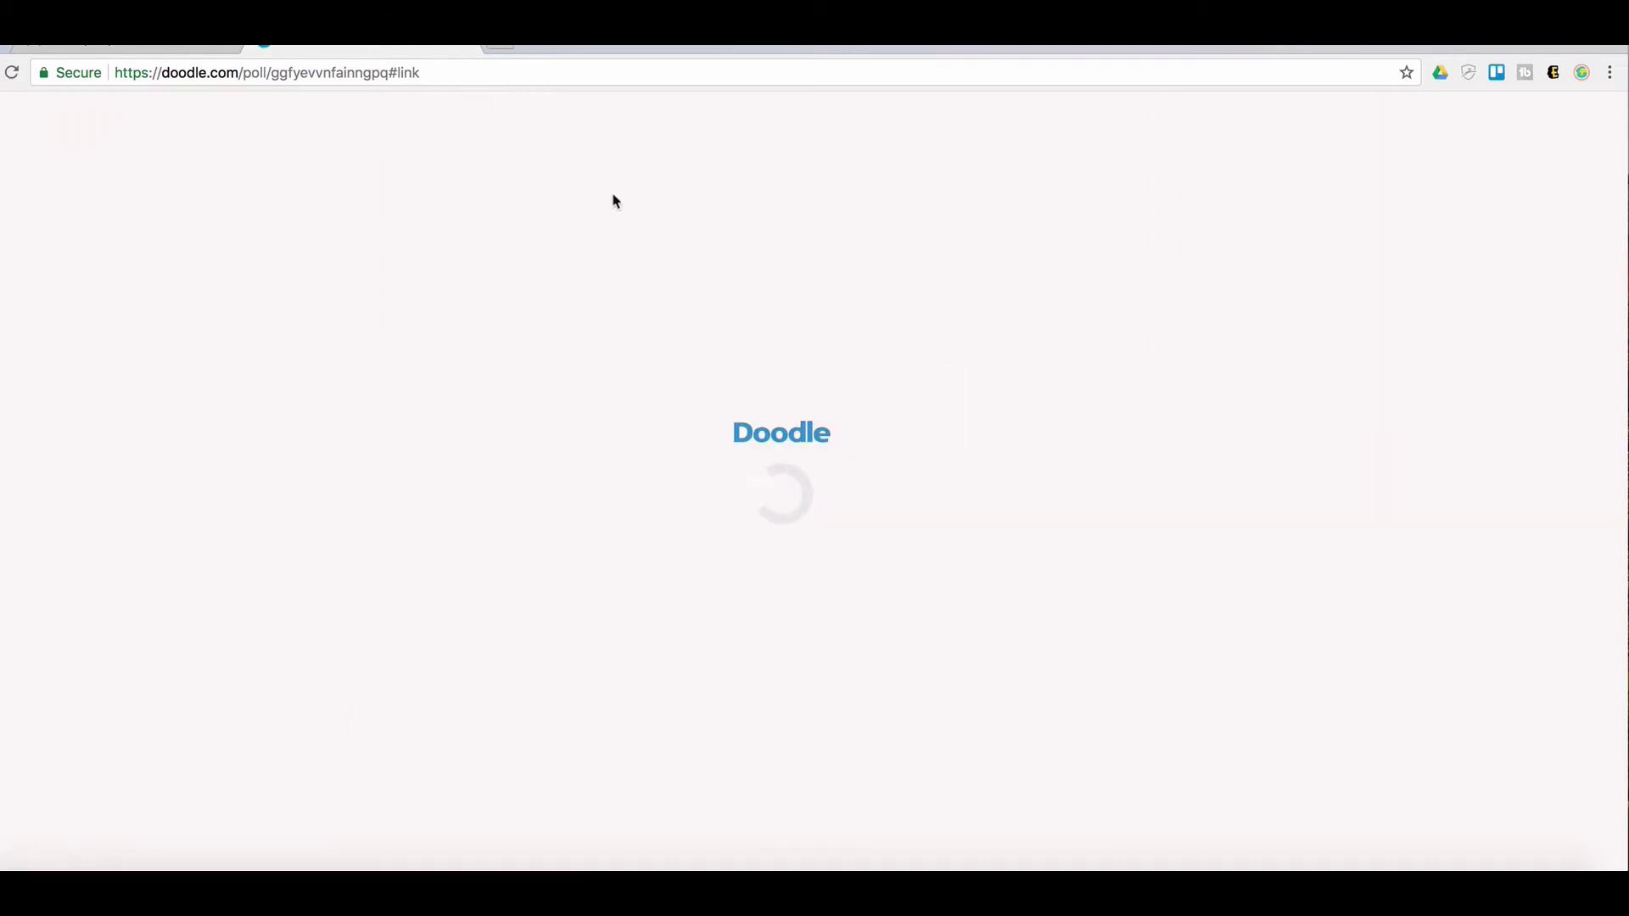
{"action": "scroll", "coordinate": [615, 201], "scroll_direction": "down", "scroll_amount": 9}
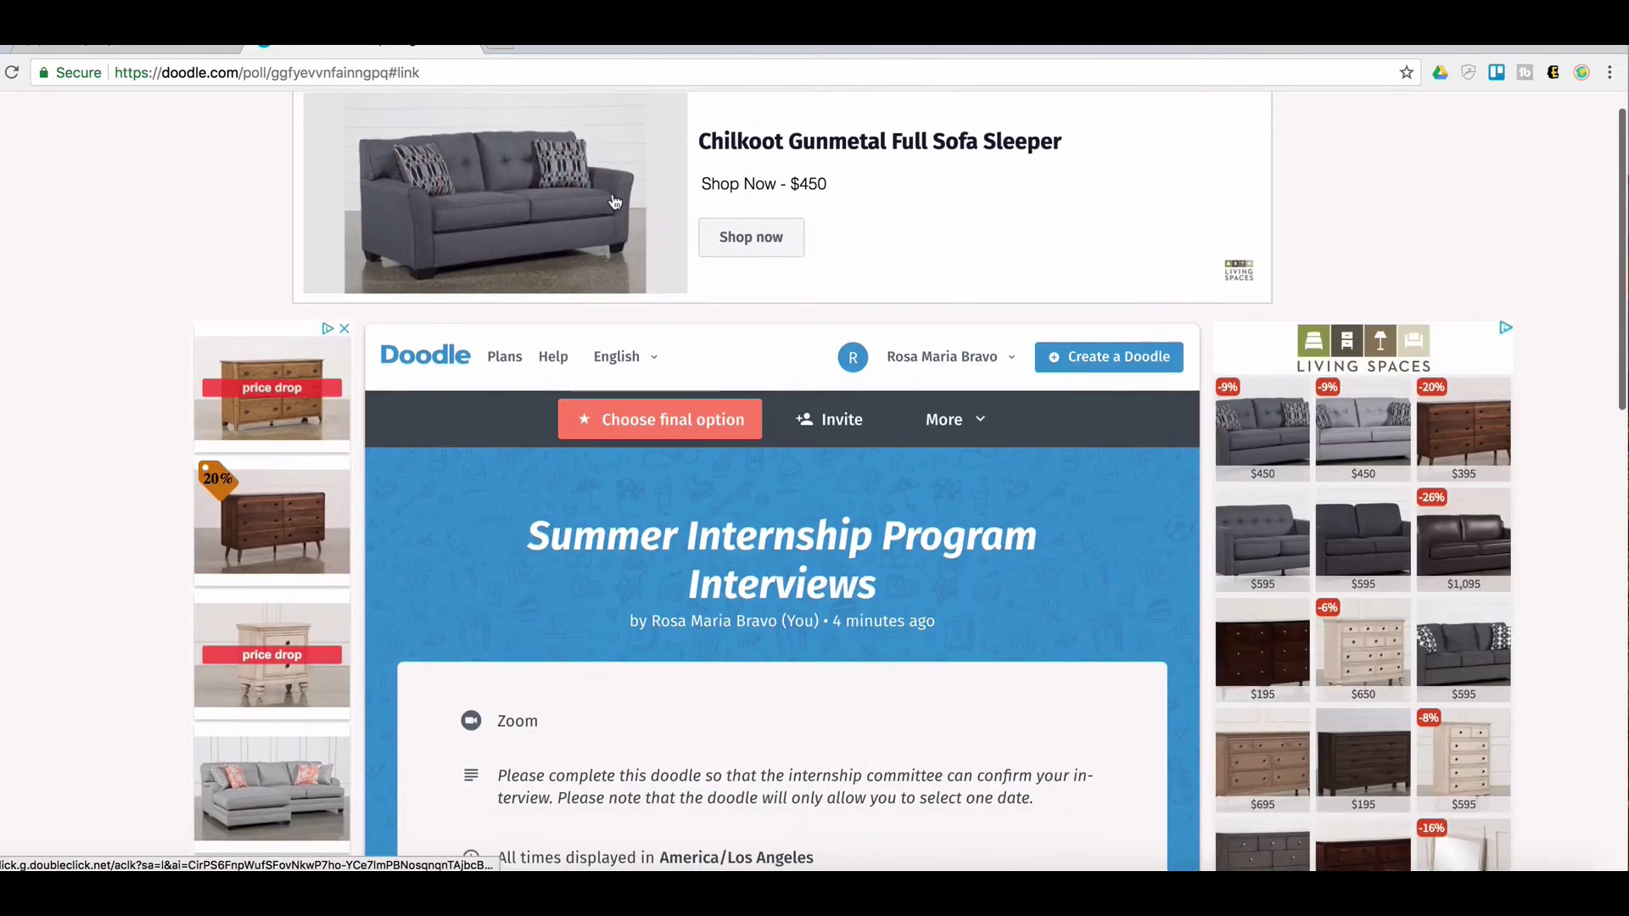
{"action": "scroll", "coordinate": [614, 197], "scroll_direction": "down", "scroll_amount": 2}
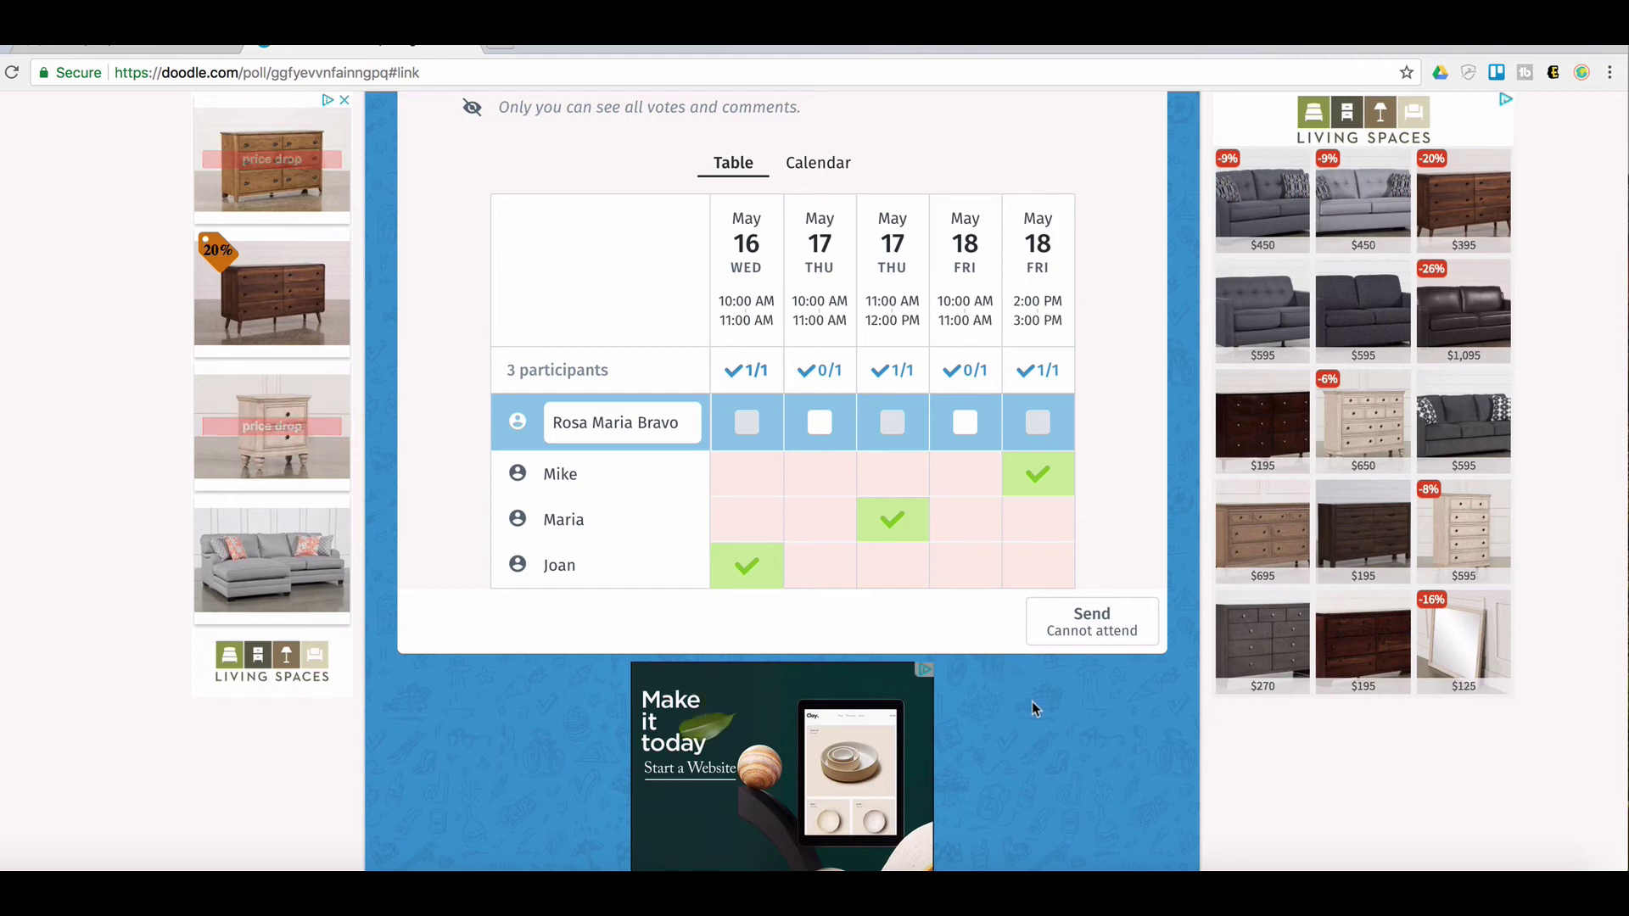
{"action": "scroll", "coordinate": [1032, 701], "scroll_direction": "up", "scroll_amount": 3}
{"action": "mouse_move", "coordinate": [1017, 703]}
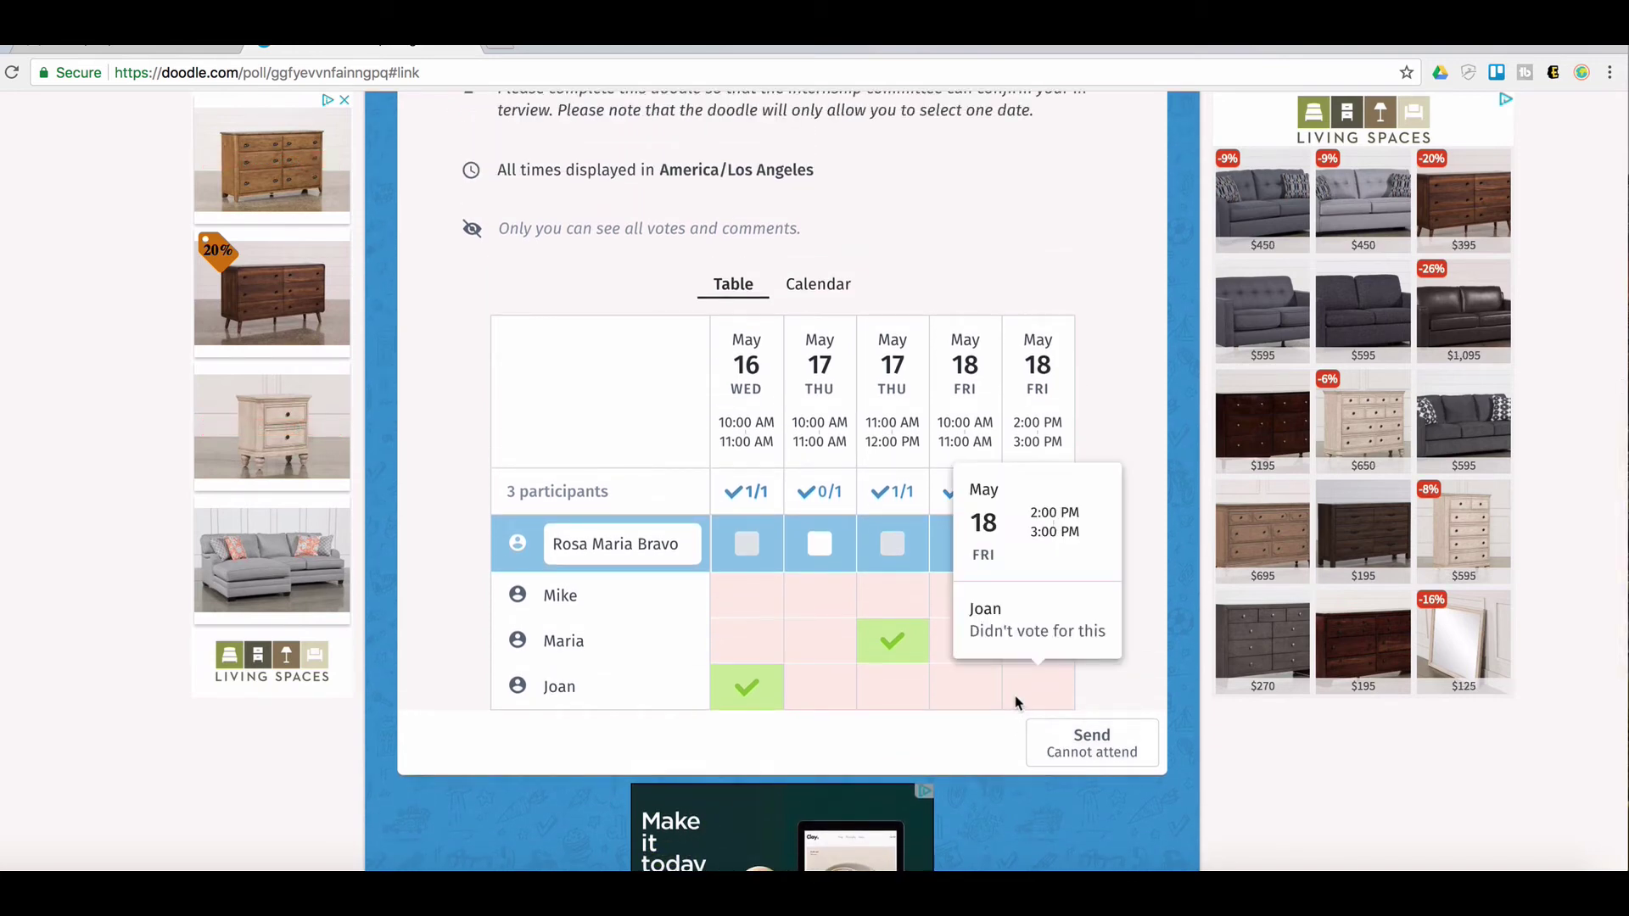
{"action": "scroll", "coordinate": [1117, 541], "scroll_direction": "down", "scroll_amount": 1}
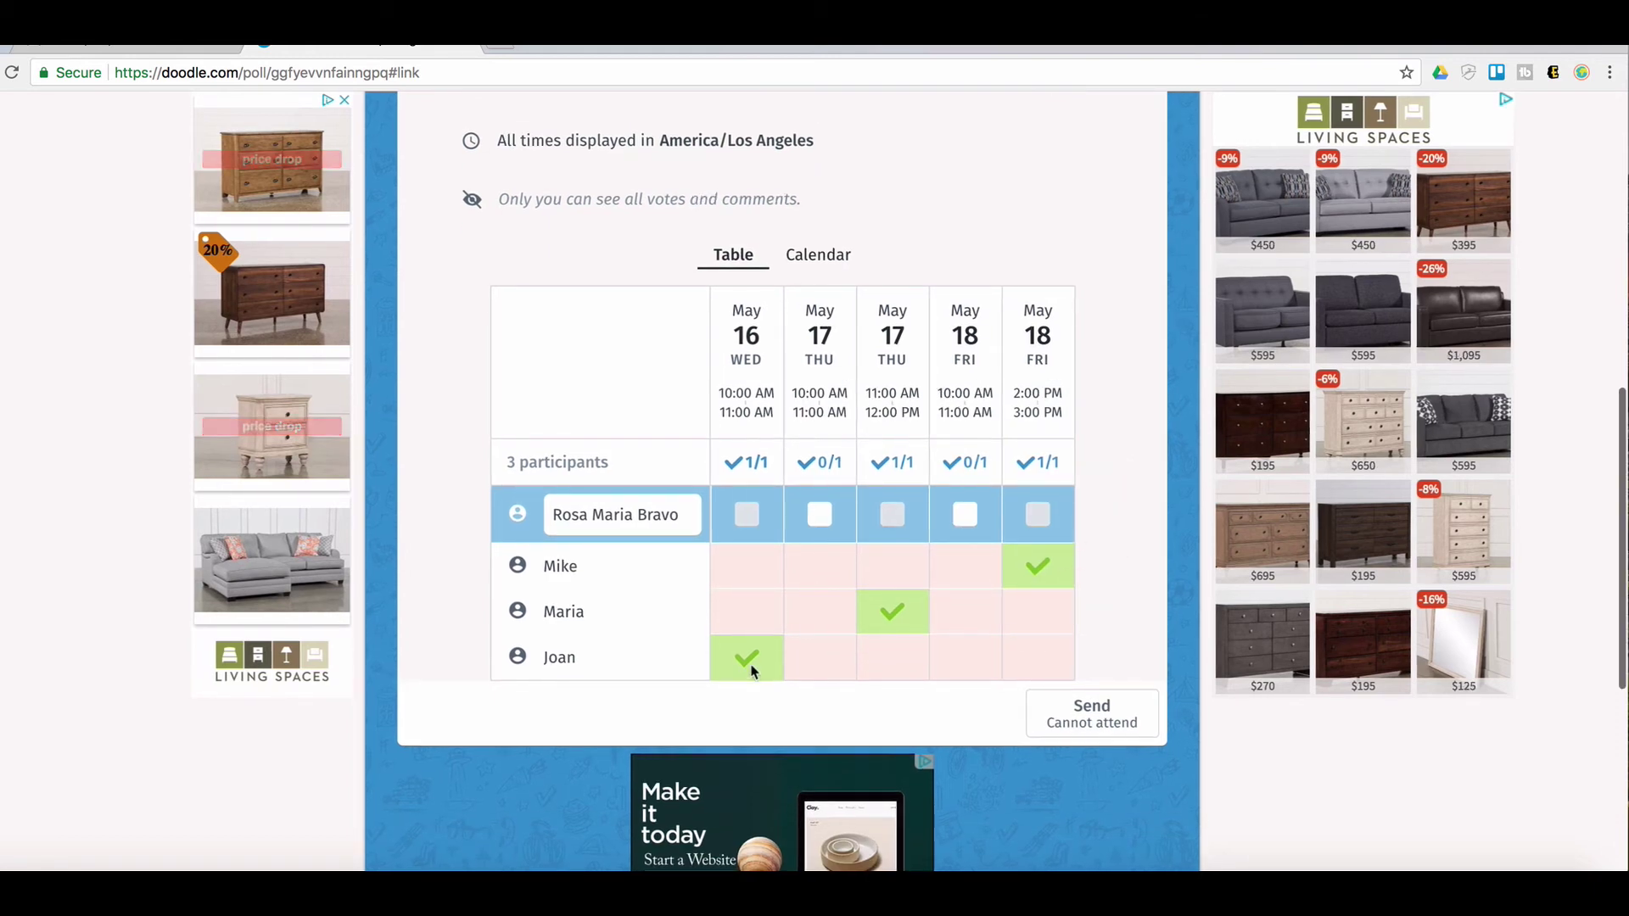
{"action": "mouse_move", "coordinate": [751, 672]}
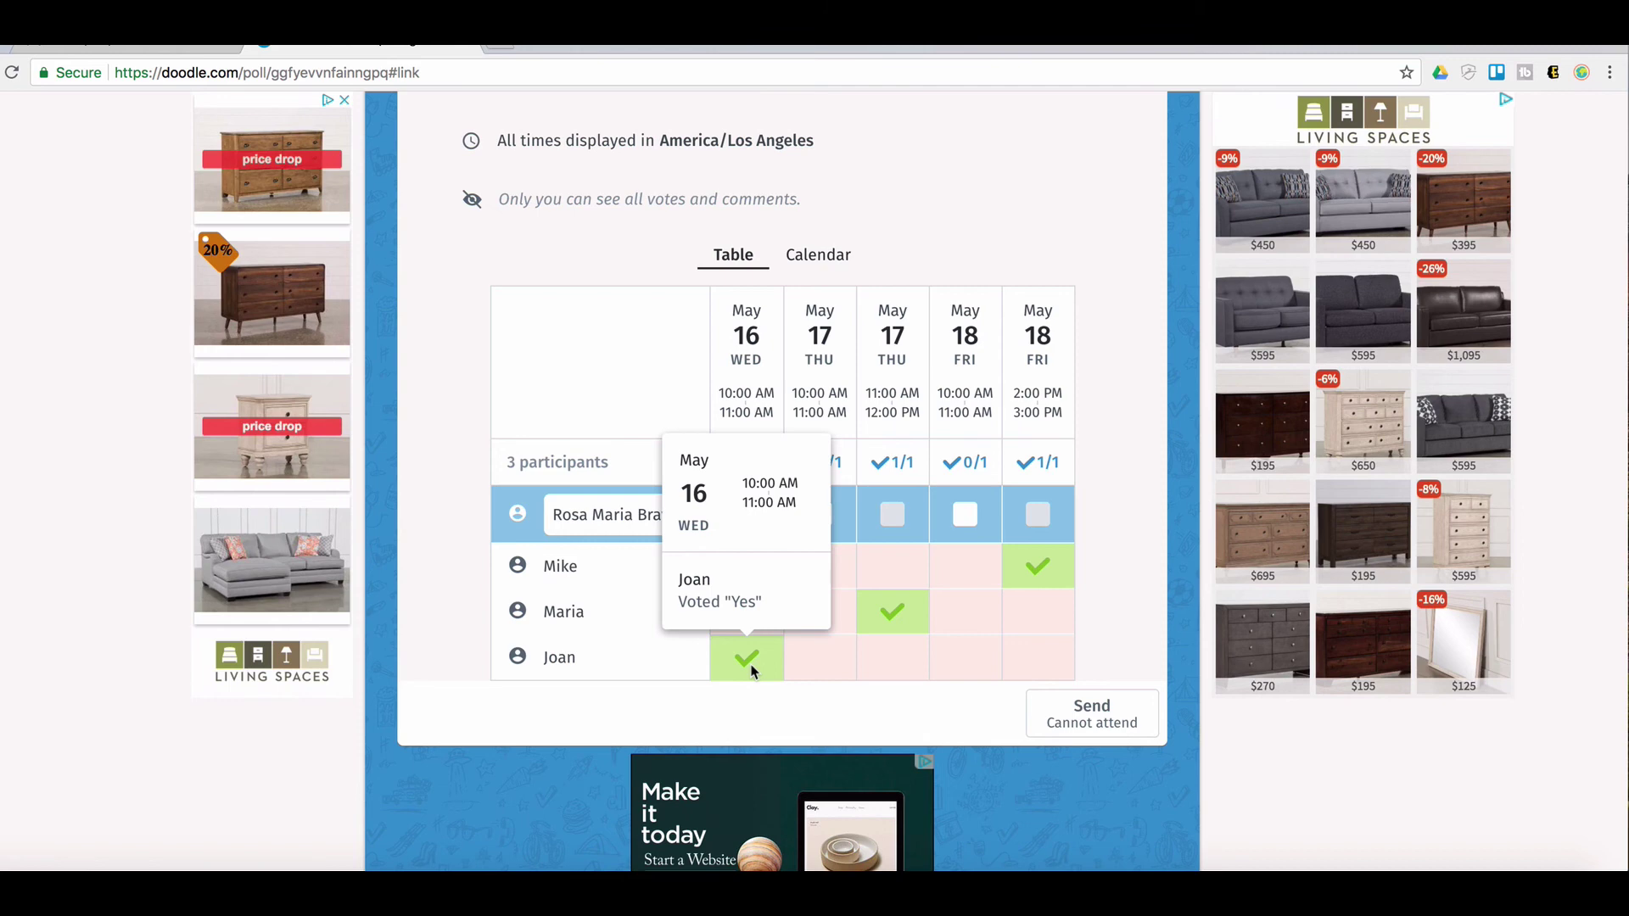
{"action": "scroll", "coordinate": [751, 672], "scroll_direction": "up", "scroll_amount": 2}
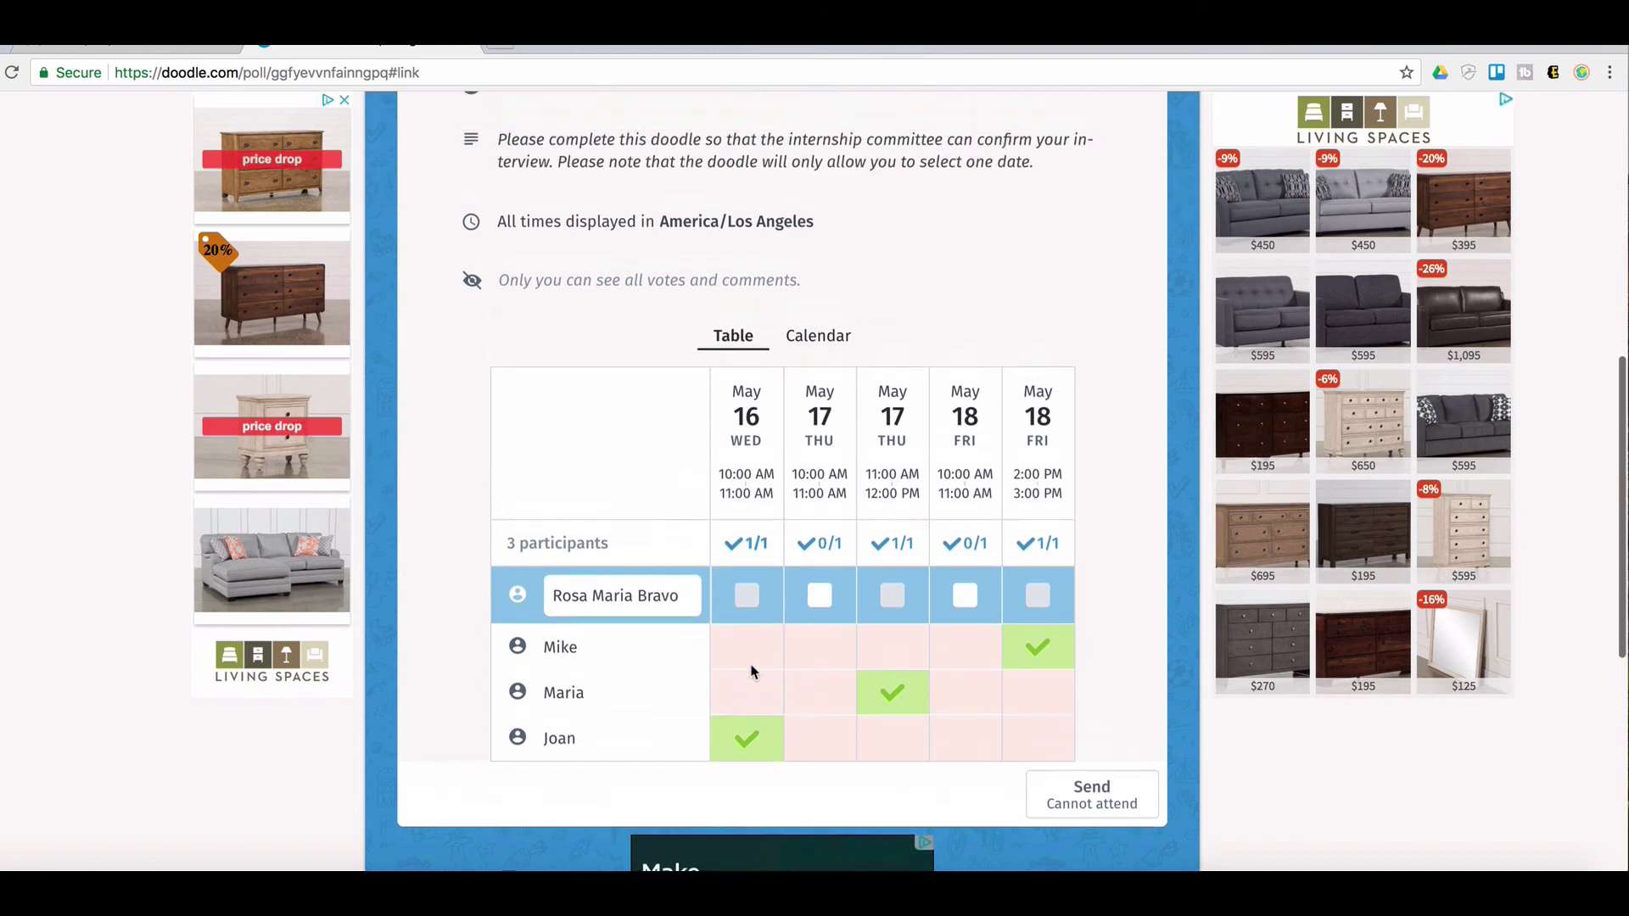
{"action": "mouse_move", "coordinate": [751, 672]}
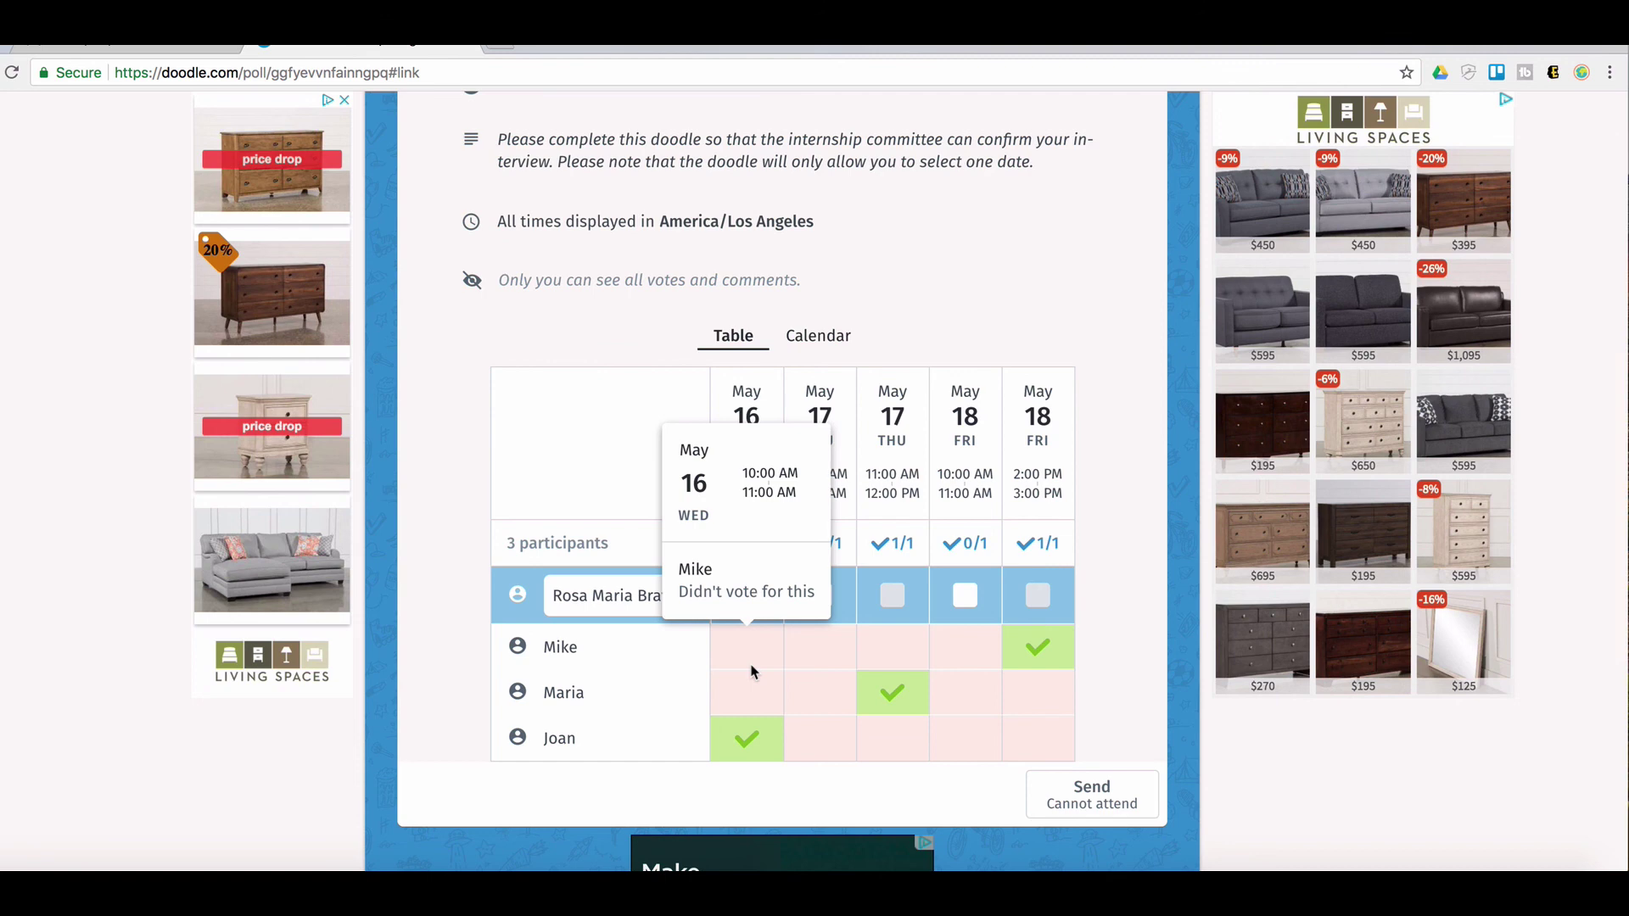
{"action": "scroll", "coordinate": [985, 389], "scroll_direction": "up", "scroll_amount": 5}
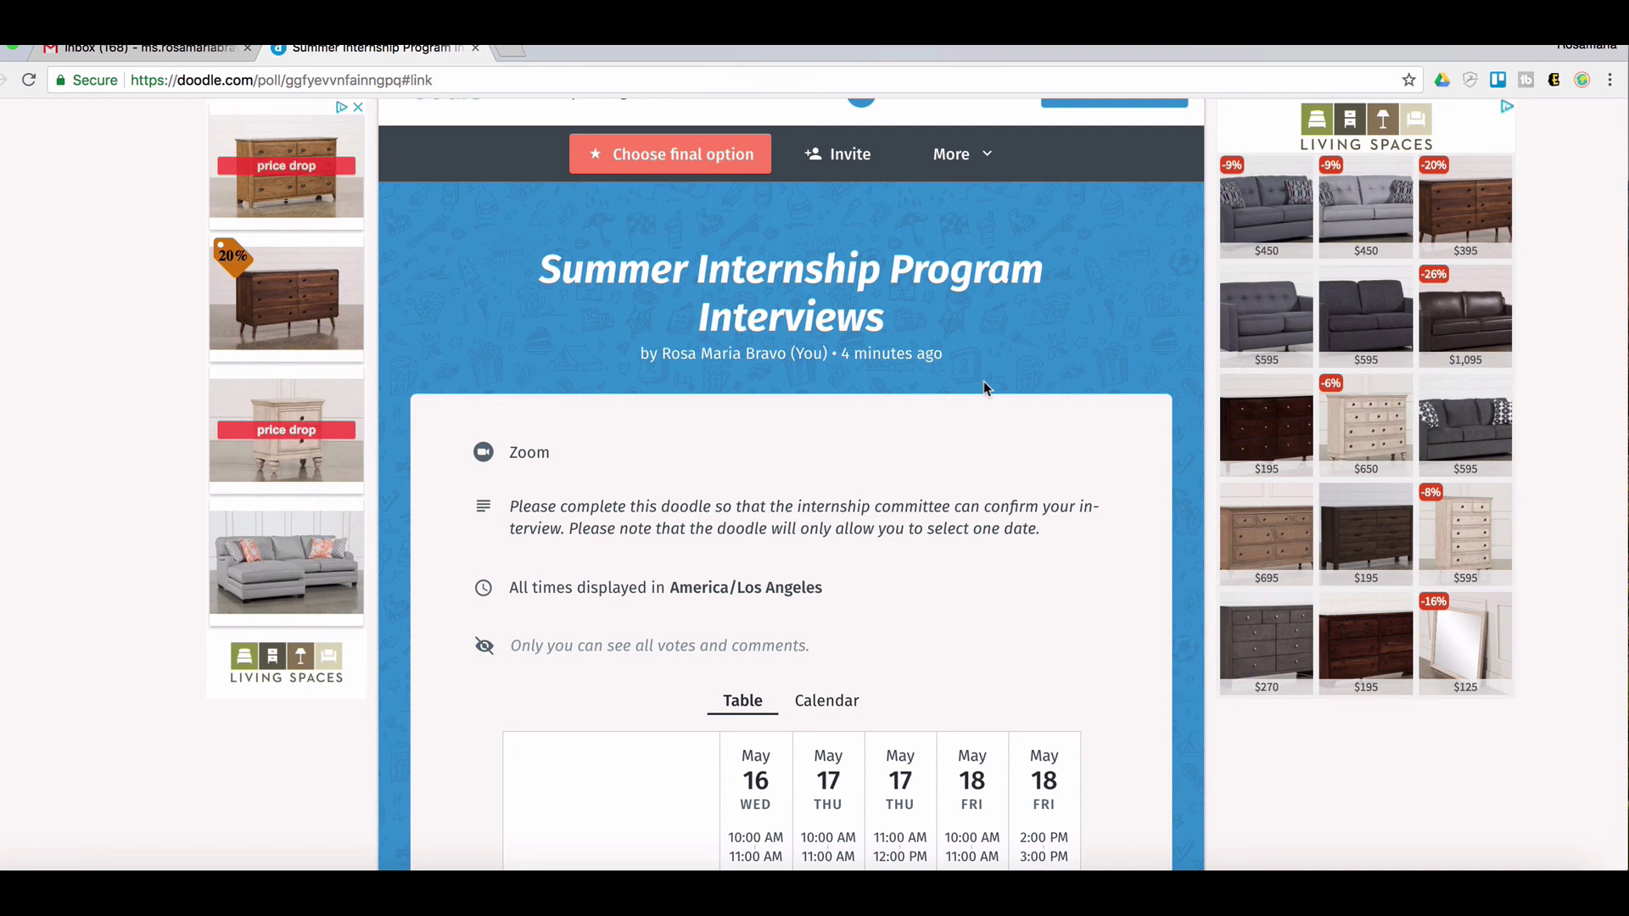
{"action": "scroll", "coordinate": [985, 380], "scroll_direction": "down", "scroll_amount": 5}
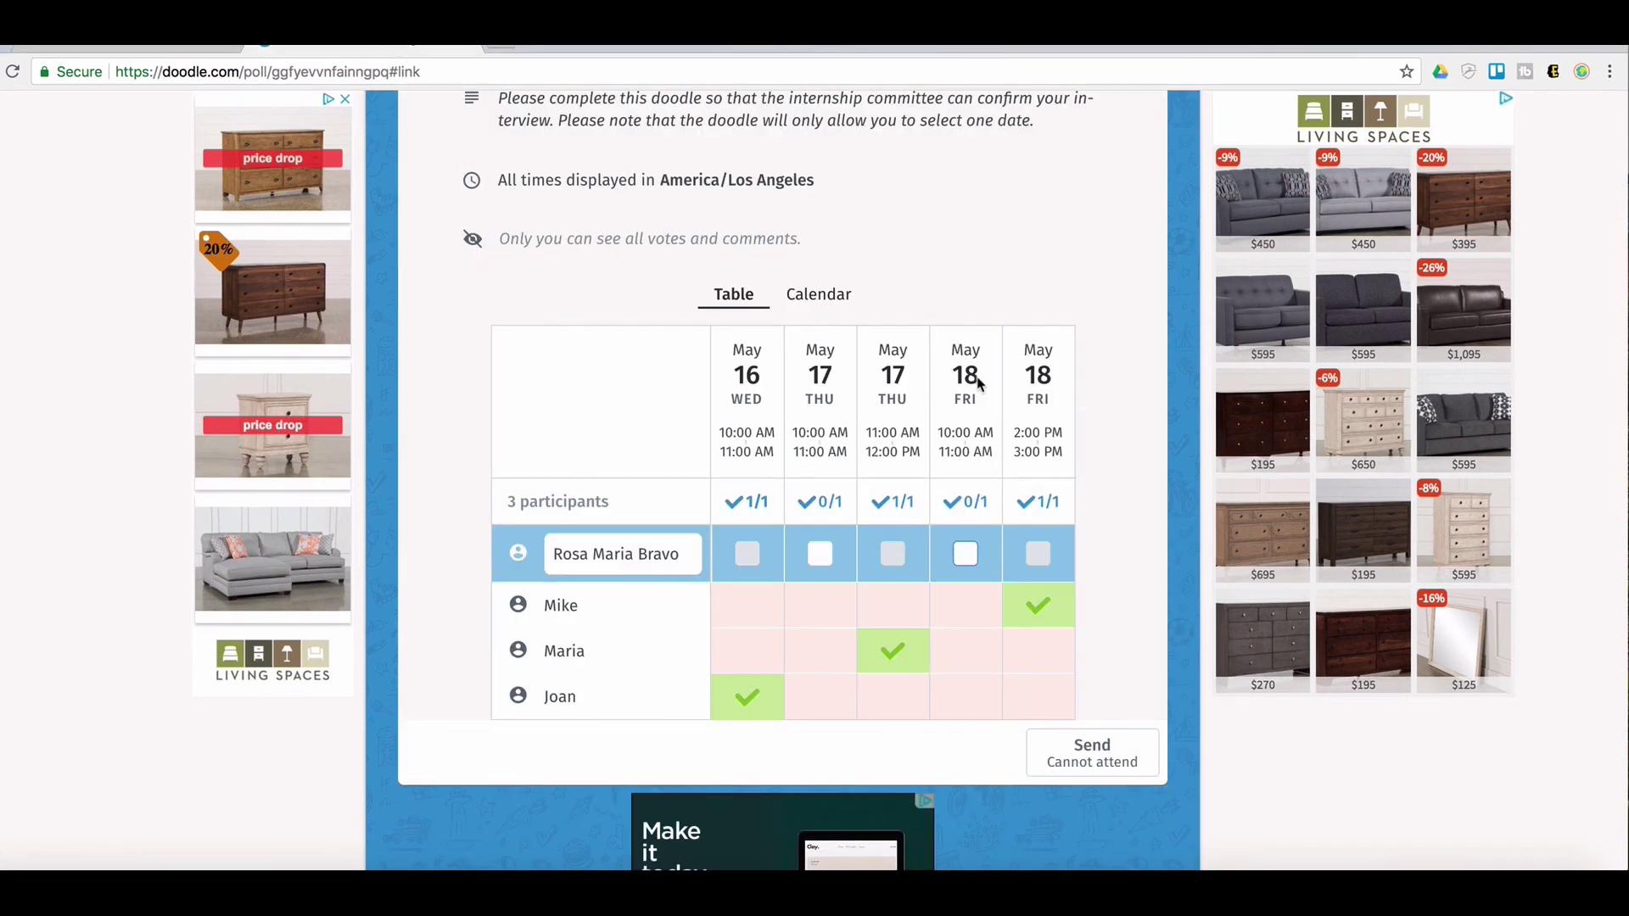